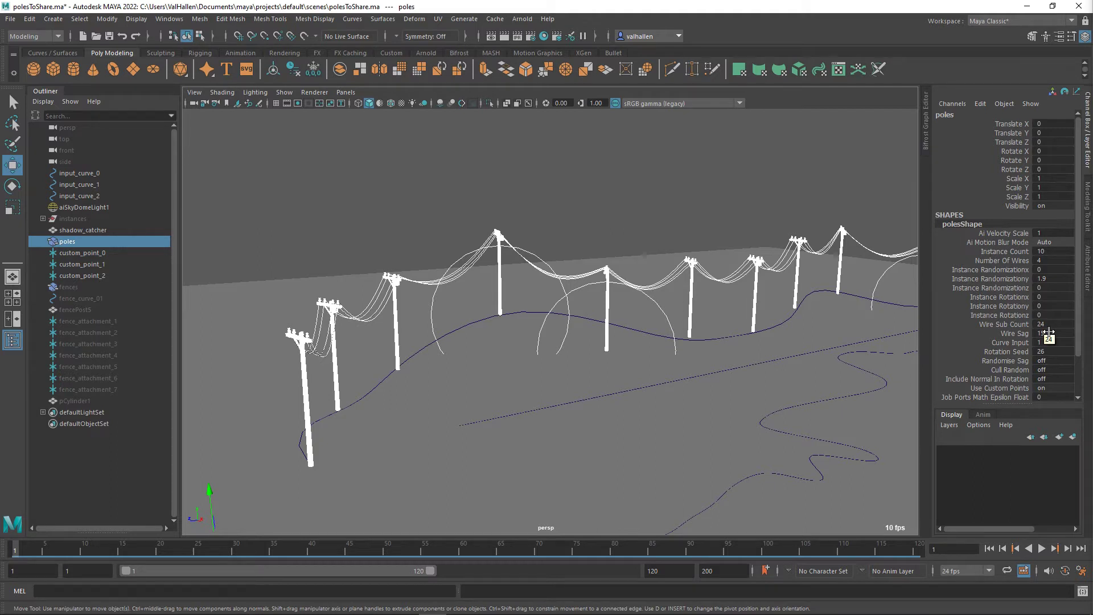
Step: Set the Wire Sag of the poles to 9.9 and check the hanging wires from several angles
click(1019, 336)
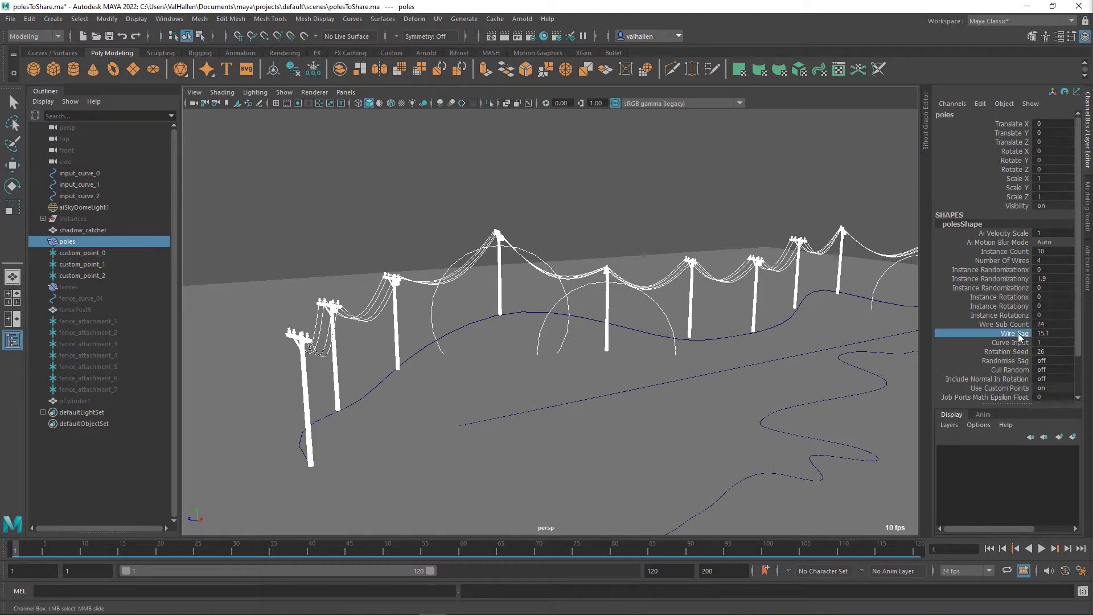
middle_drag(811, 337, 783, 335)
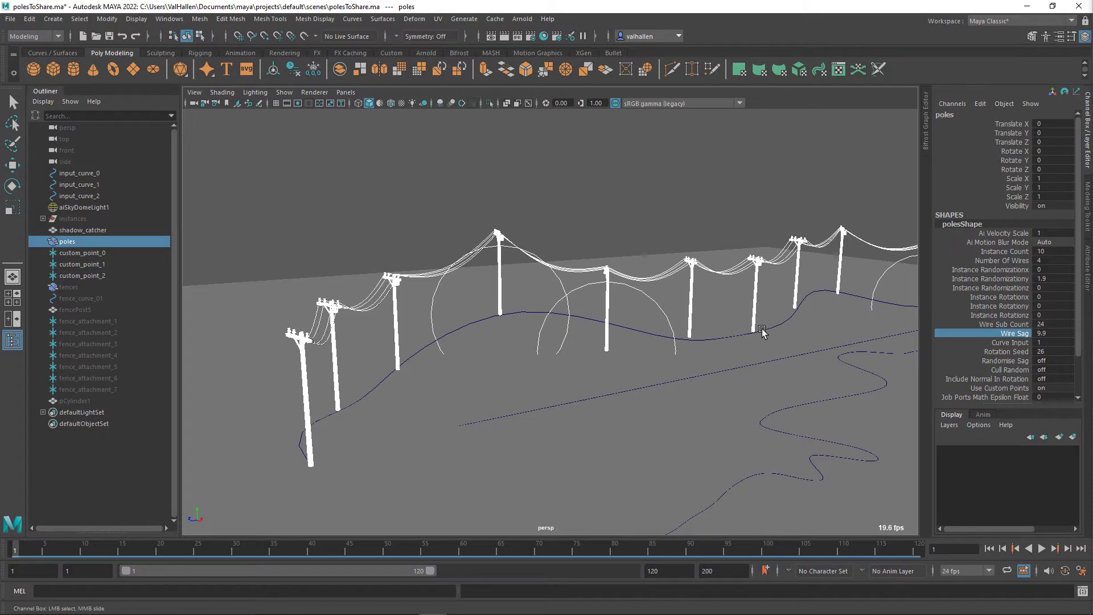
alt+drag(682, 316, 664, 337)
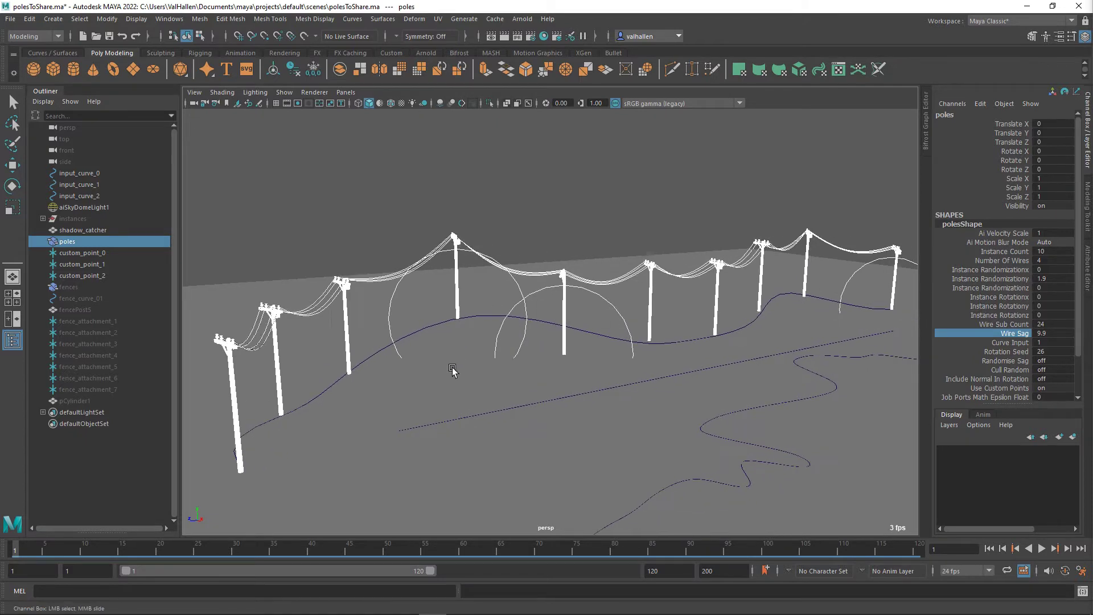
alt+drag(453, 370, 472, 364)
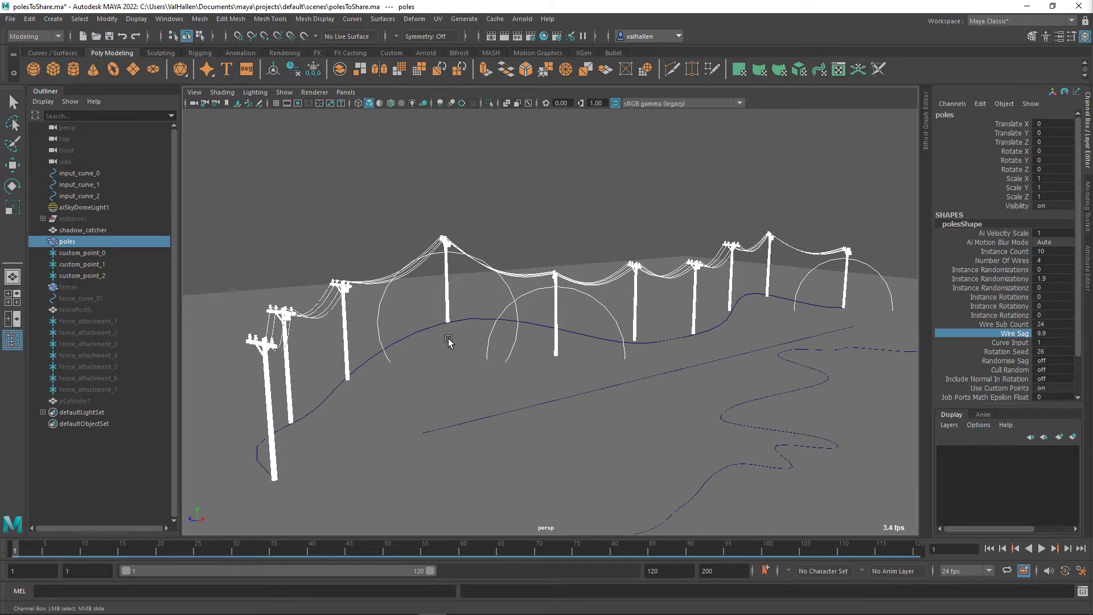
alt+drag(466, 334, 426, 349)
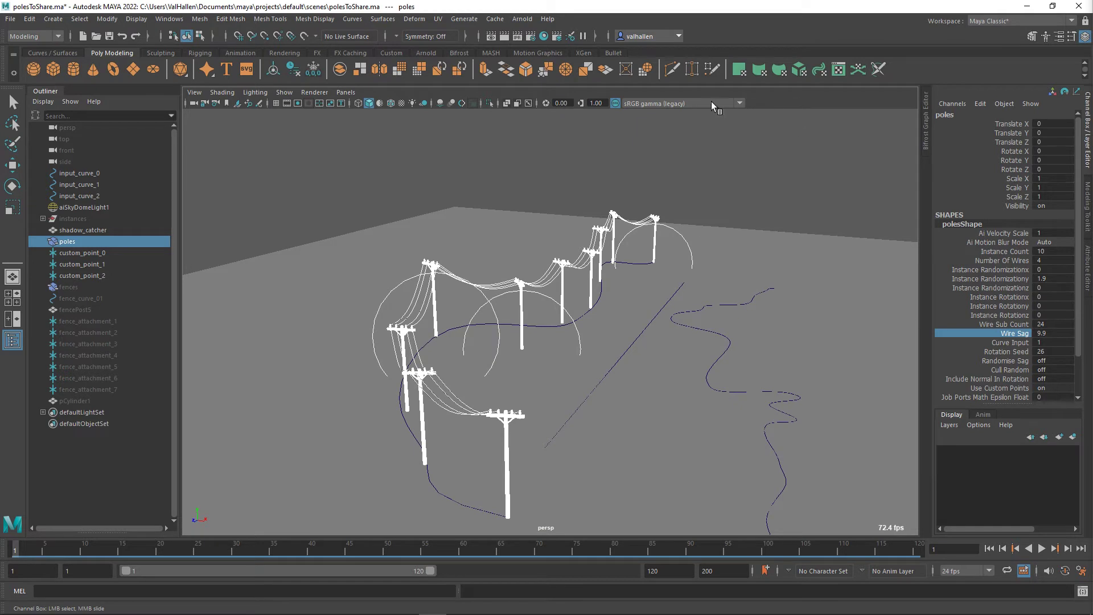
Step: Open the polesShape graph in the Bifrost Graph Editor and change the connection style to lines with rounded bends
click(926, 123)
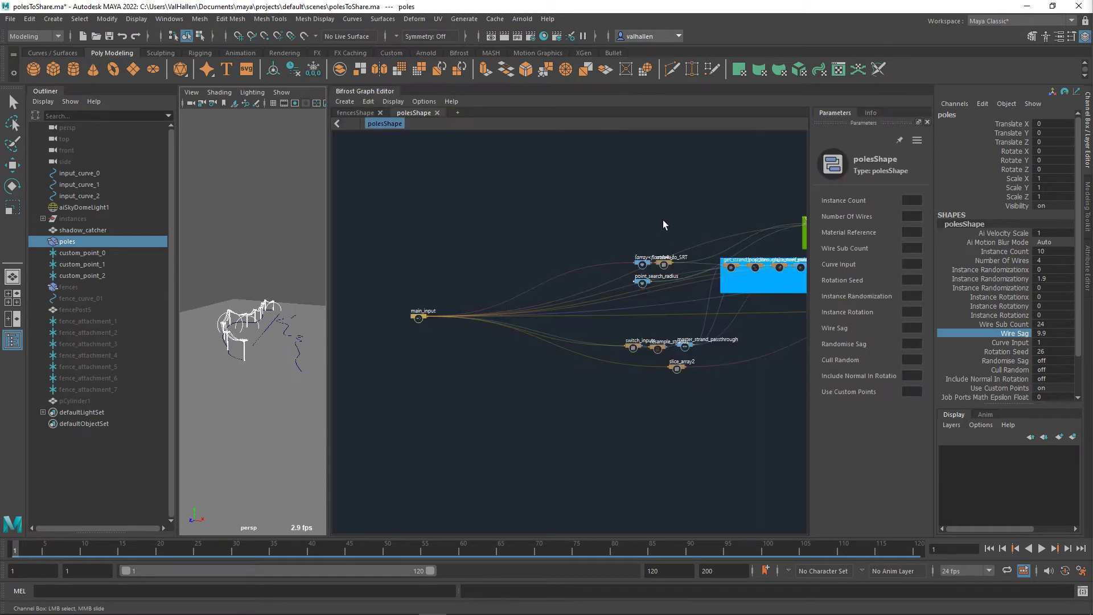
scroll(576, 216, down, 4)
click(421, 105)
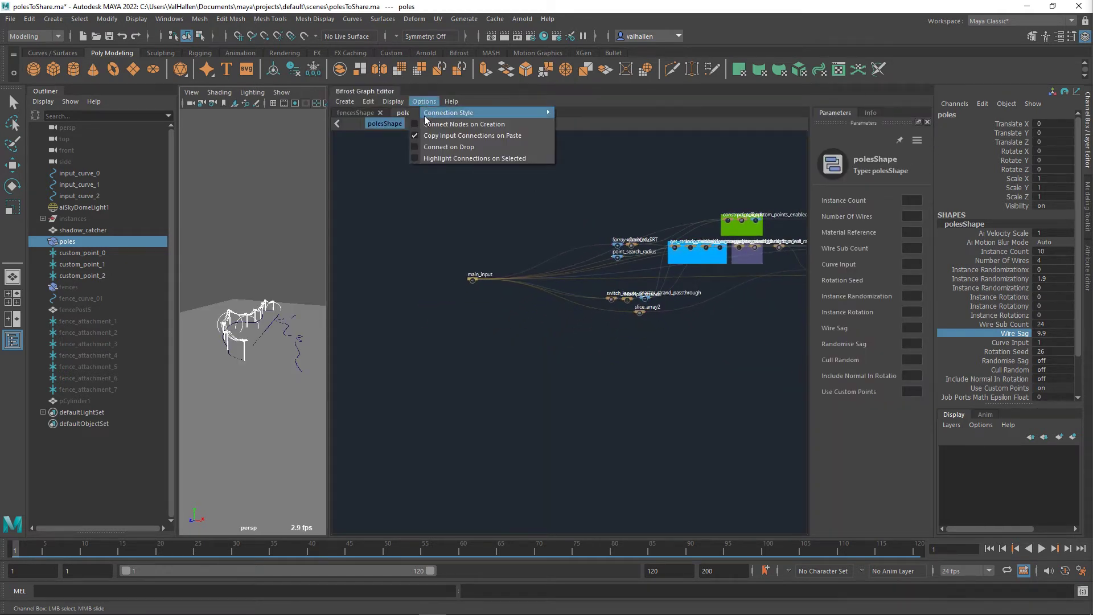
mouse_move(441, 116)
click(586, 146)
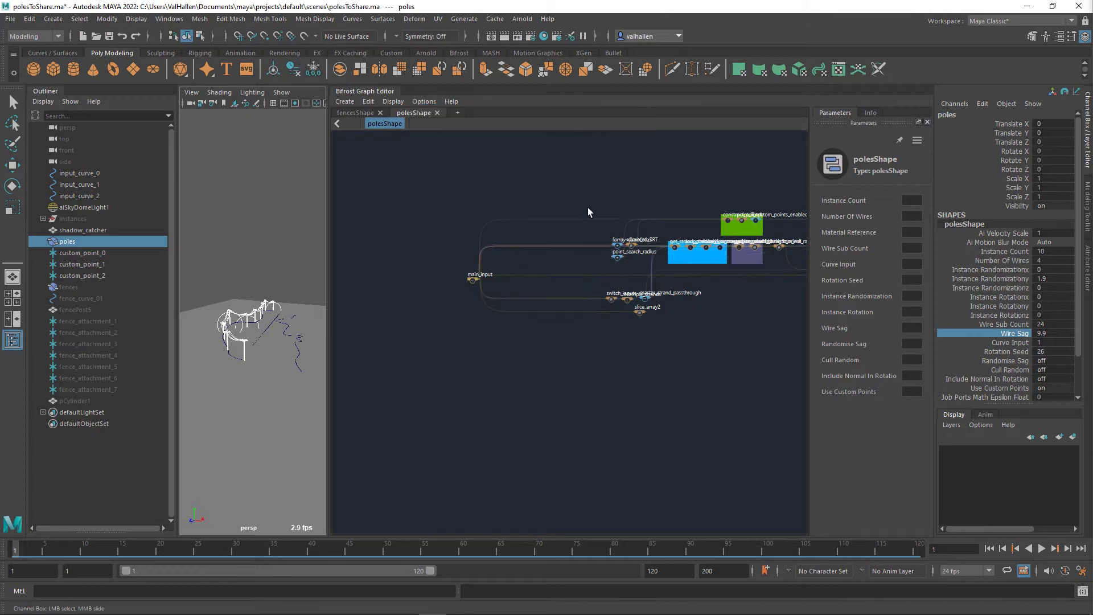
Step: Examine the ports of the main_input node and turn off Use Custom Points on the poles
alt+middle_drag(562, 220, 464, 261)
scroll(518, 239, down, 2)
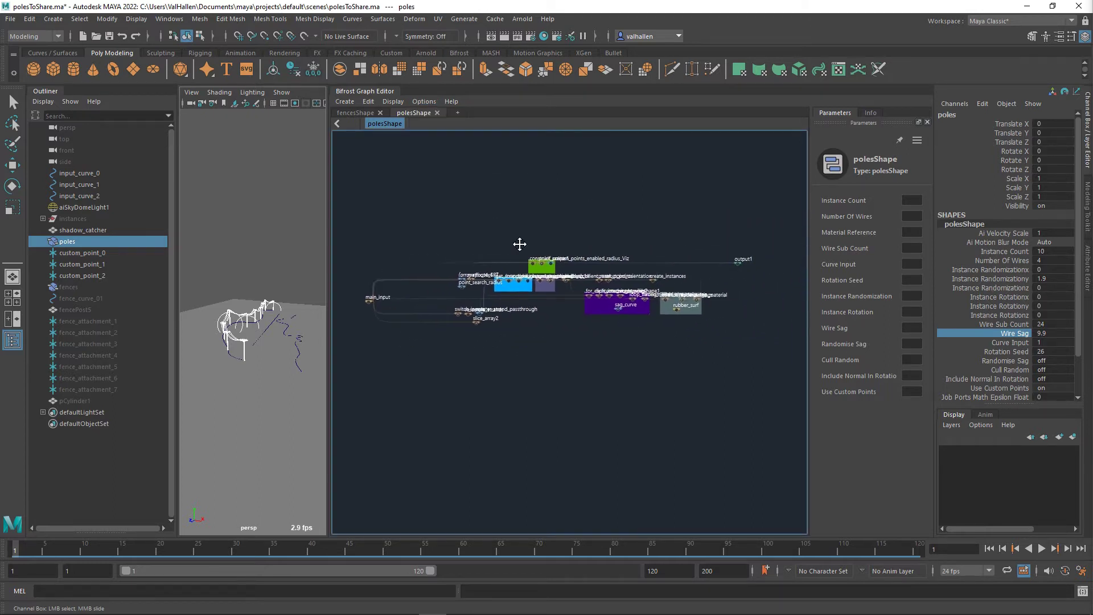
scroll(562, 329, up, 4)
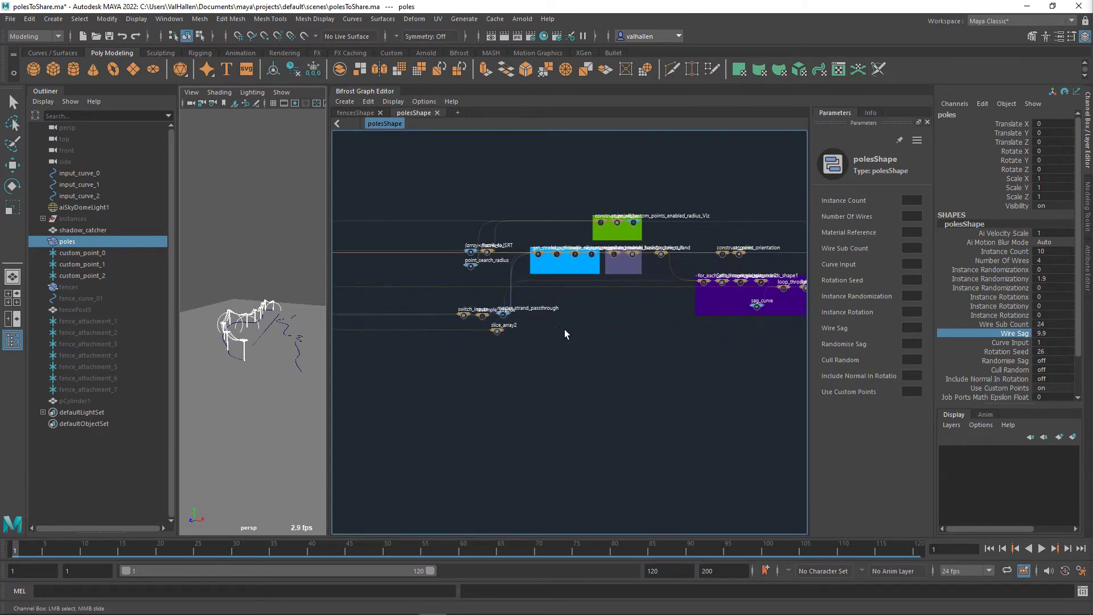
alt+middle_drag(382, 351, 683, 368)
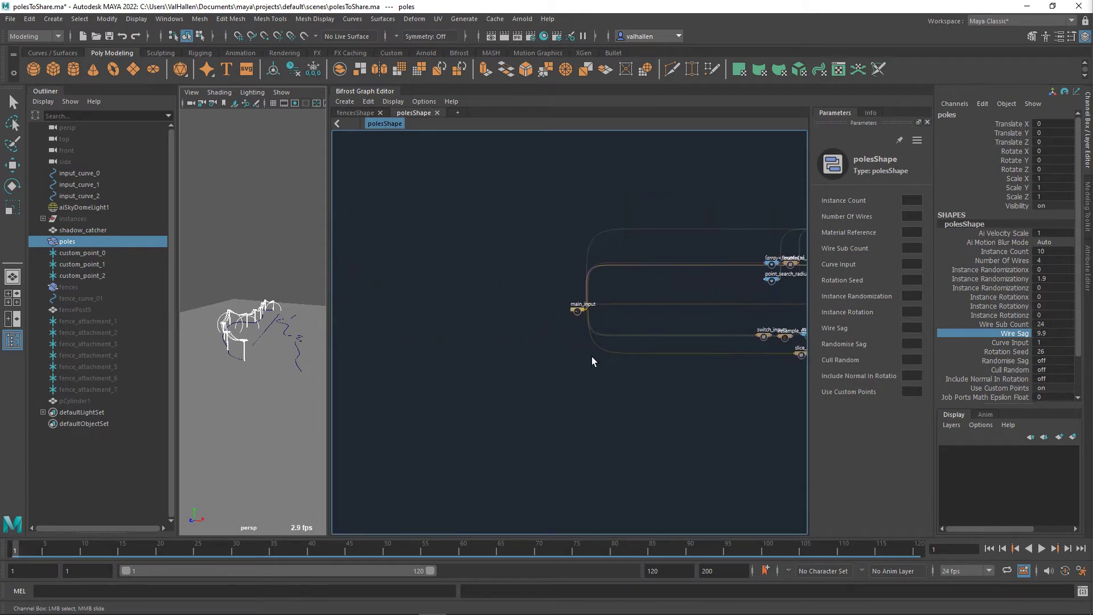
scroll(575, 307, up, 5)
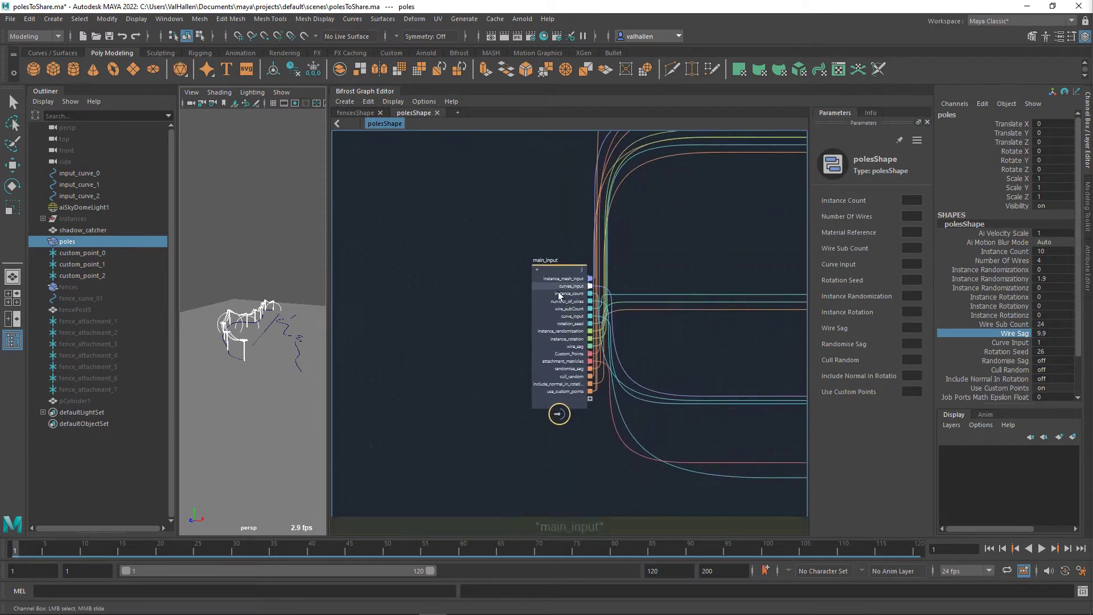
click(532, 242)
drag(529, 242, 526, 259)
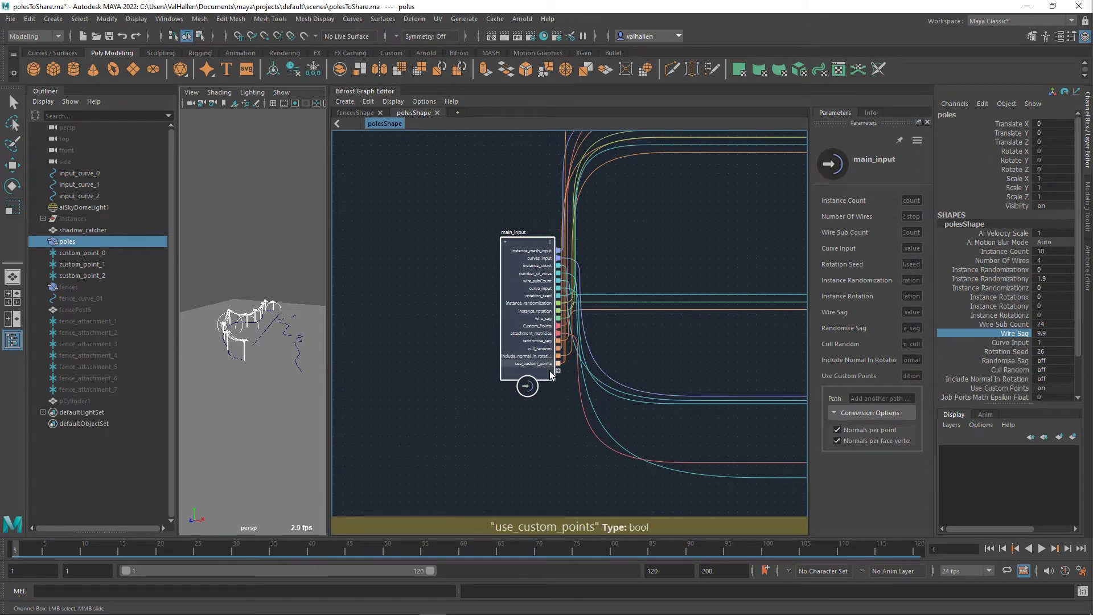
click(1049, 389)
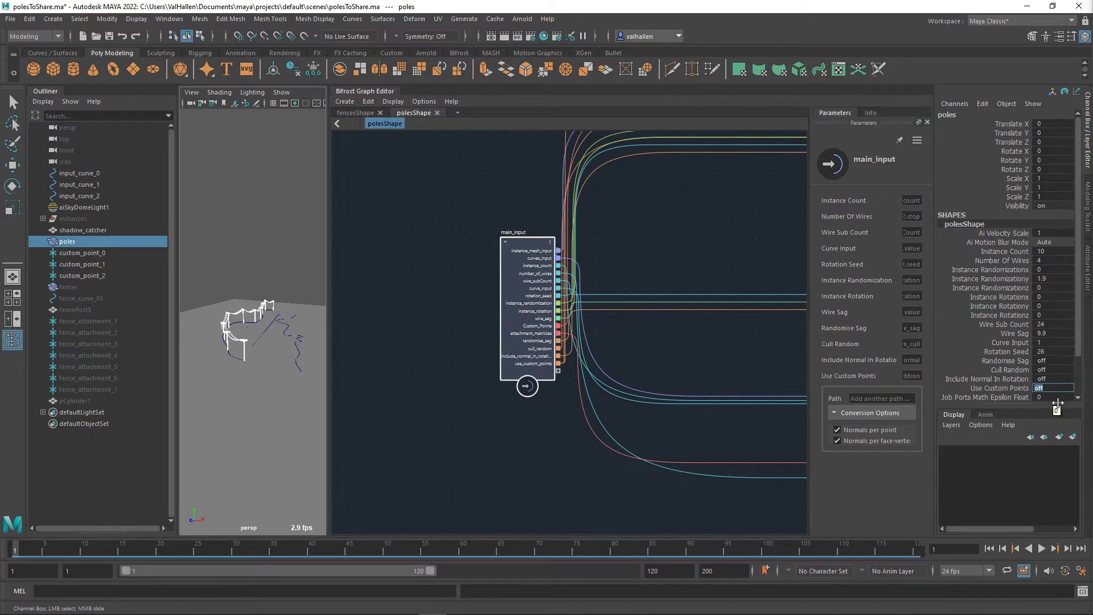
Step: Trace the graph downstream from main_input to the create_instances node and show that node's parameters
alt+middle_drag(758, 246, 675, 290)
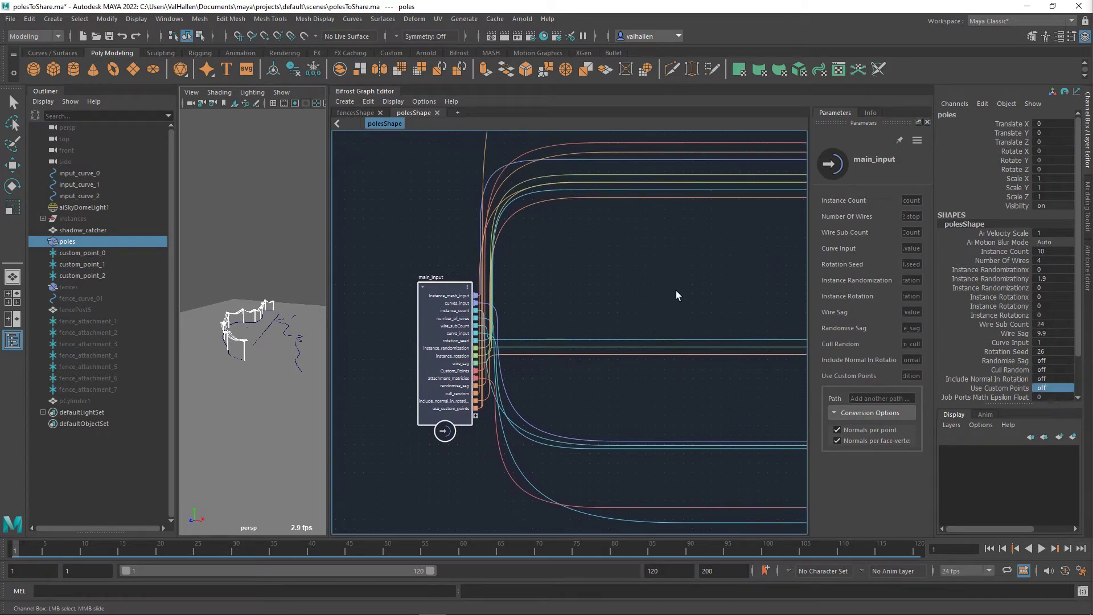
scroll(689, 278, down, 6)
alt+middle_drag(746, 281, 499, 302)
alt+middle_drag(744, 319, 607, 335)
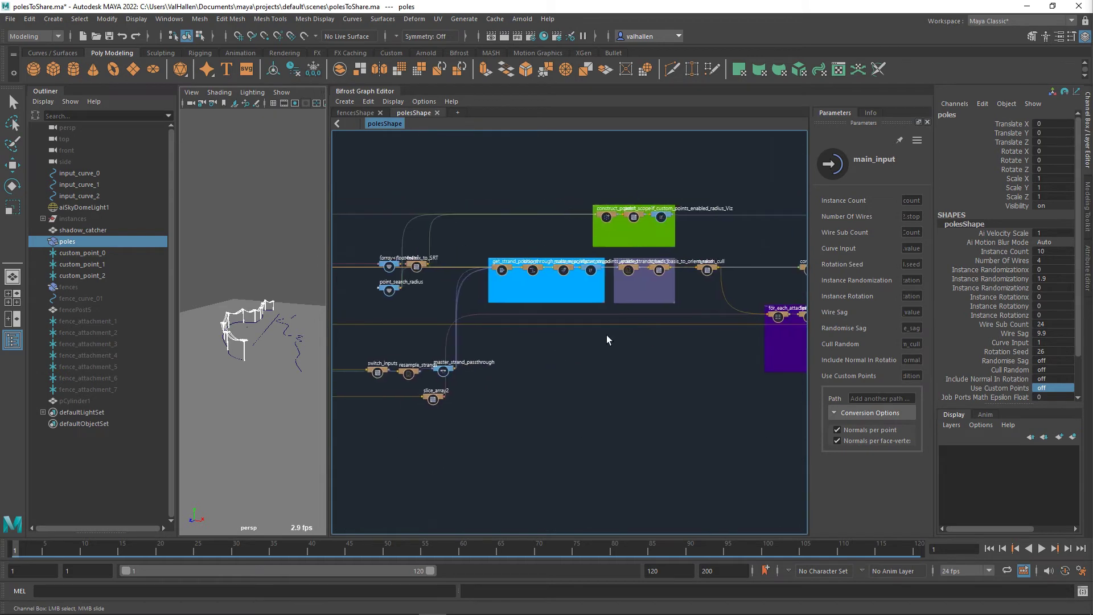
scroll(610, 334, up, 4)
scroll(723, 312, up, 3)
alt+middle_drag(769, 307, 506, 358)
alt+middle_drag(731, 338, 566, 350)
scroll(646, 305, down, 4)
alt+middle_drag(670, 241, 550, 285)
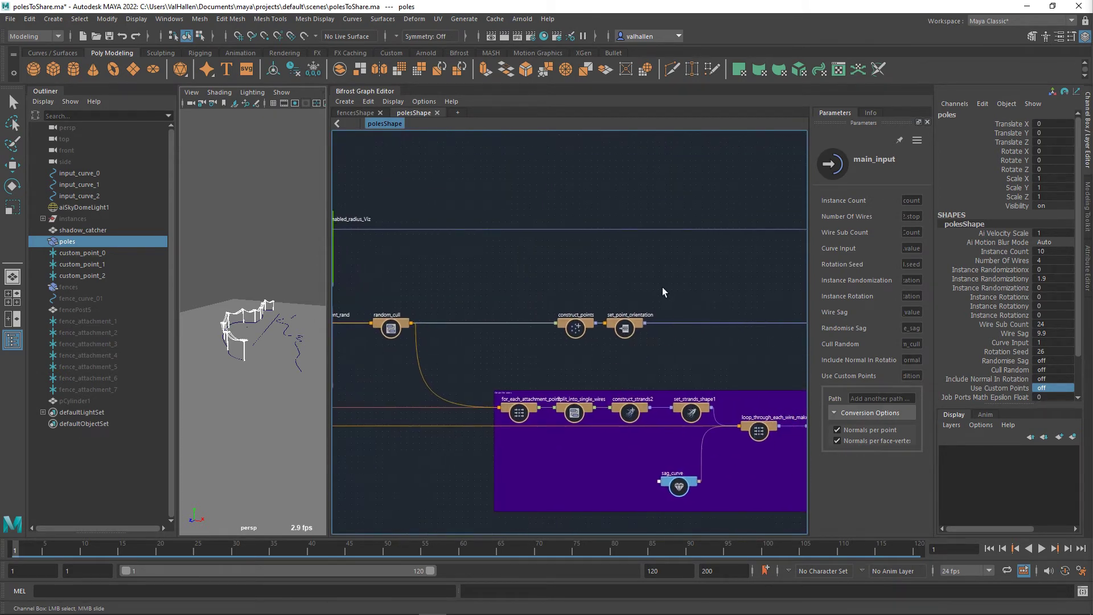
middle_drag(663, 290, 419, 248)
click(599, 294)
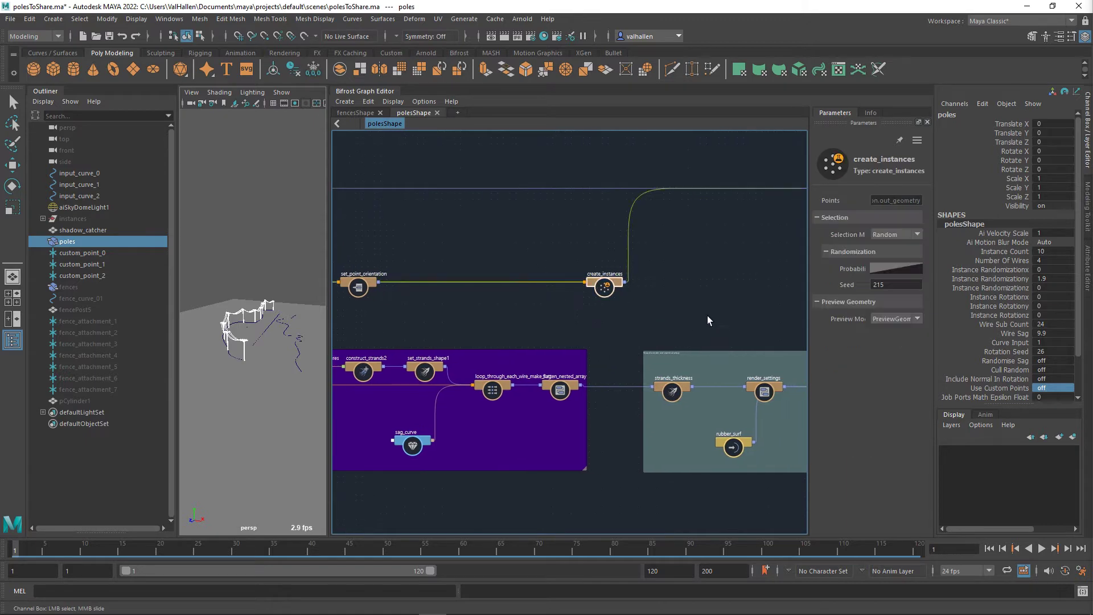
Step: Examine the "Strands render and material setup" group and trace back upstream through the group that creates the wires
mouse_move(705, 310)
middle_down()
mouse_move(703, 300)
mouse_move(521, 291)
mouse_move(715, 300)
mouse_move(705, 293)
middle_up()
click(714, 353)
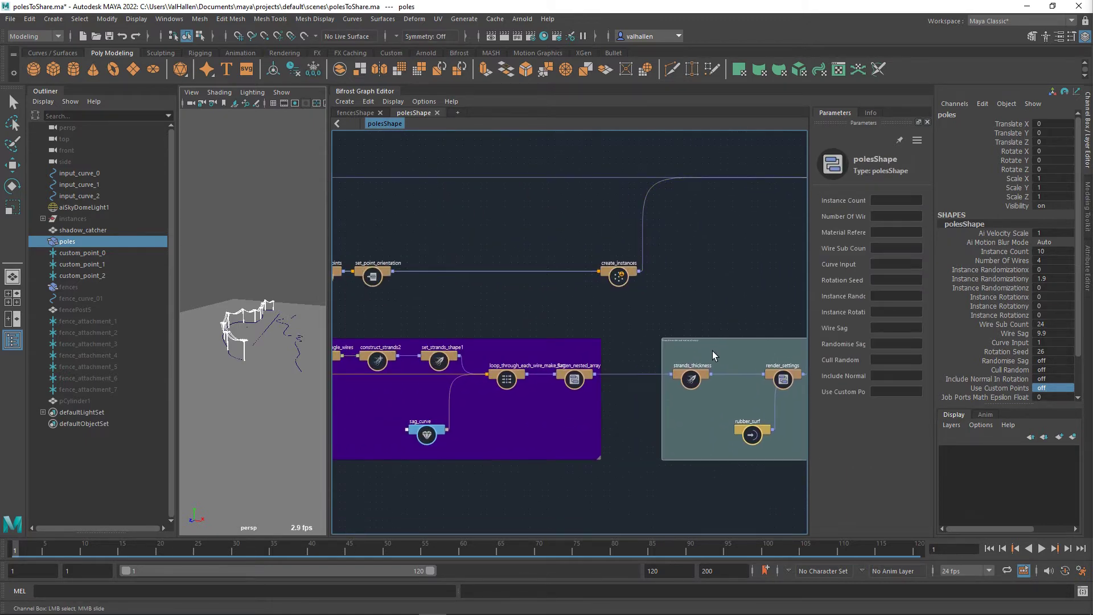
scroll(712, 351, up, 6)
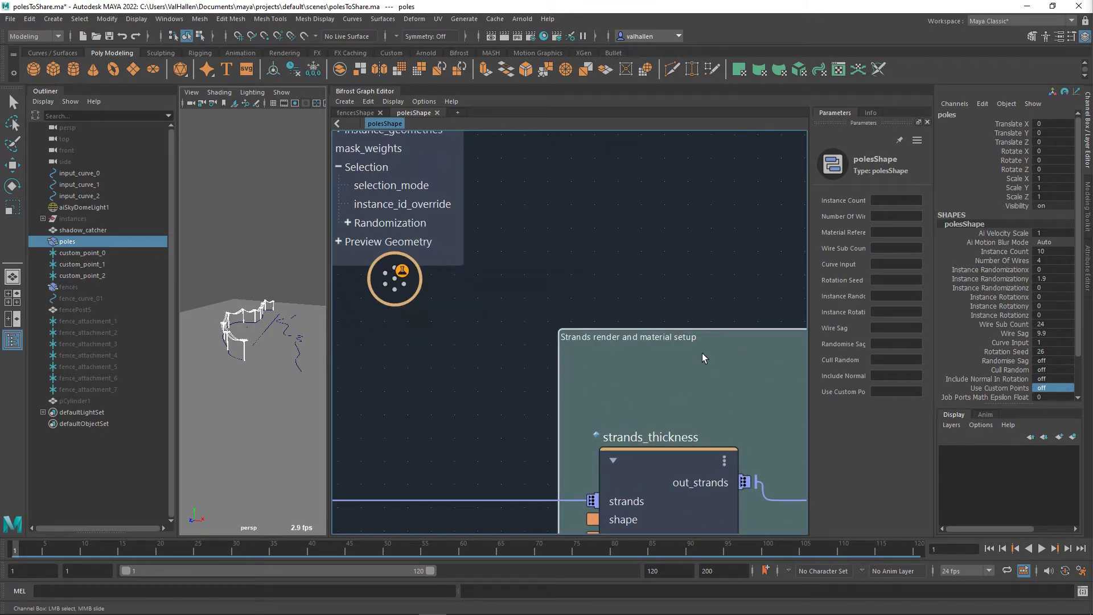
scroll(683, 353, down, 6)
middle_drag(666, 353, 871, 359)
middle_drag(684, 315, 1090, 324)
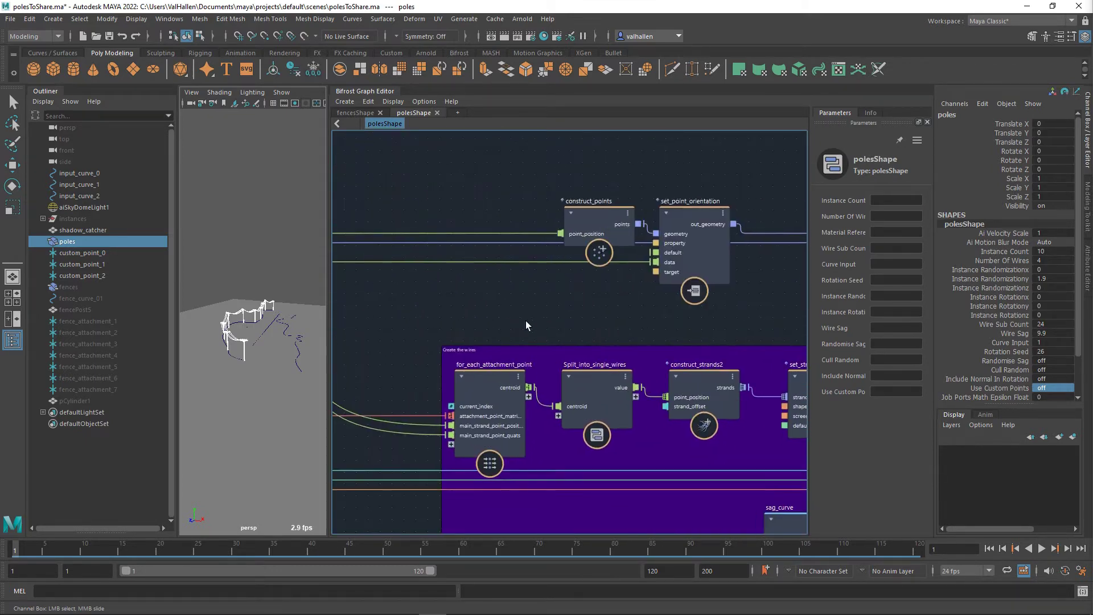
scroll(525, 320, up, 2)
scroll(521, 319, down, 3)
middle_drag(519, 320, 825, 327)
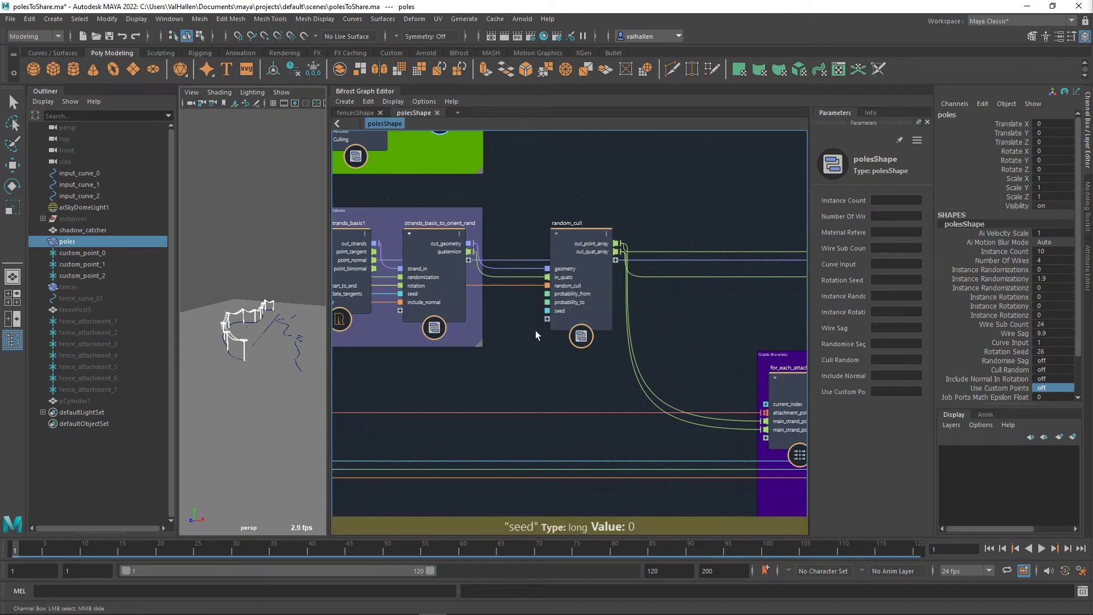
Step: Examine the random rotations group and the group that inserts custom points into the master strand, following their connections upstream
scroll(519, 321, down, 1)
middle_drag(518, 321, 679, 405)
middle_drag(545, 298, 746, 303)
scroll(658, 300, up, 3)
scroll(693, 315, up, 1)
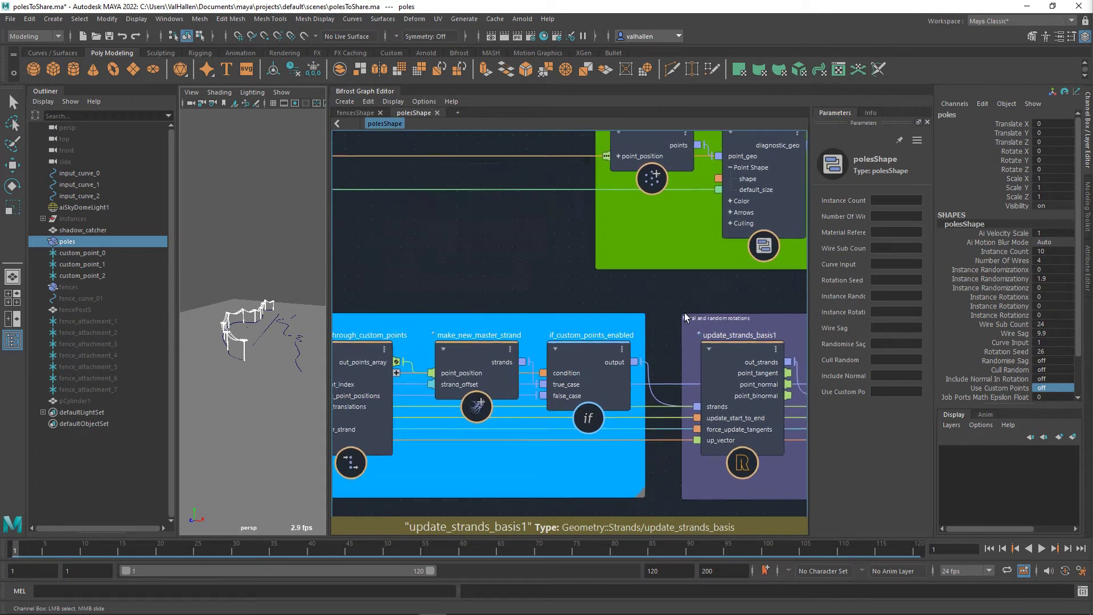
middle_drag(428, 288, 761, 288)
middle_drag(565, 282, 555, 274)
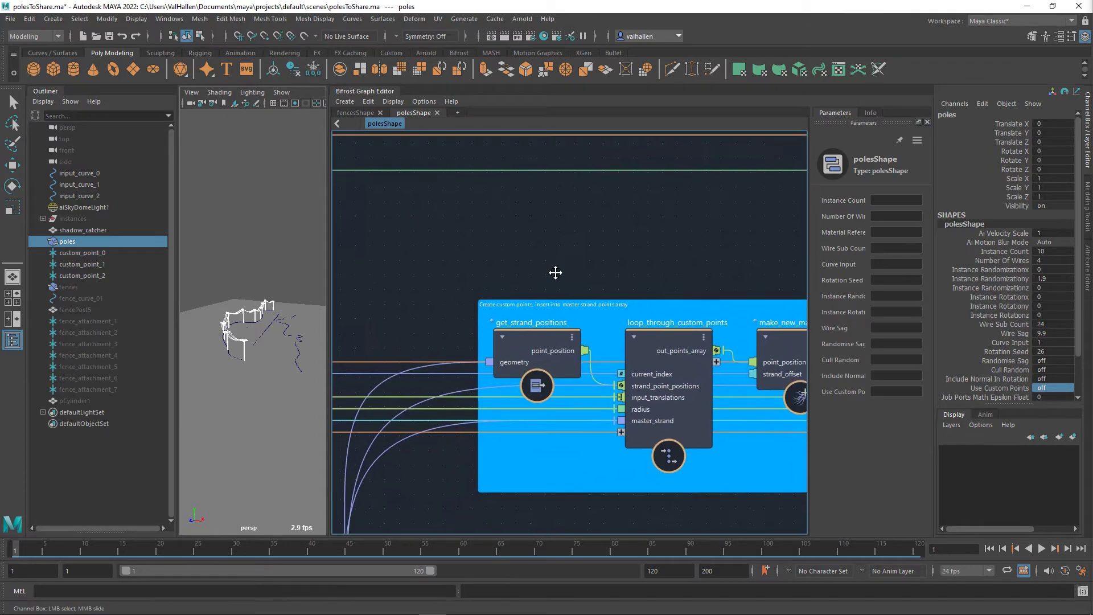
scroll(554, 267, down, 3)
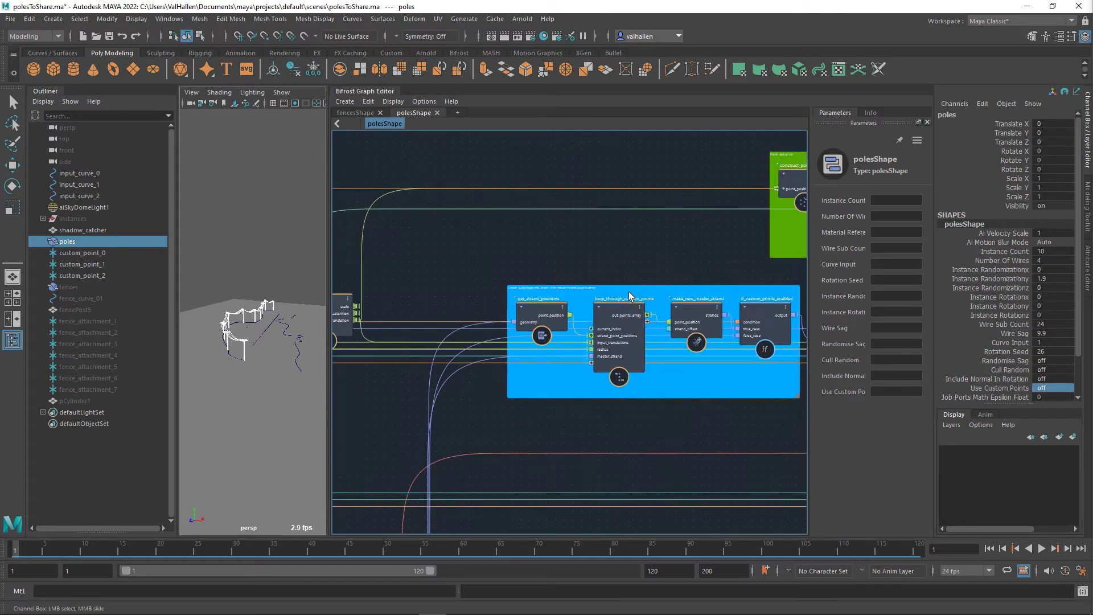
drag(628, 295, 629, 302)
middle_drag(691, 249, 935, 190)
middle_drag(501, 381, 840, 428)
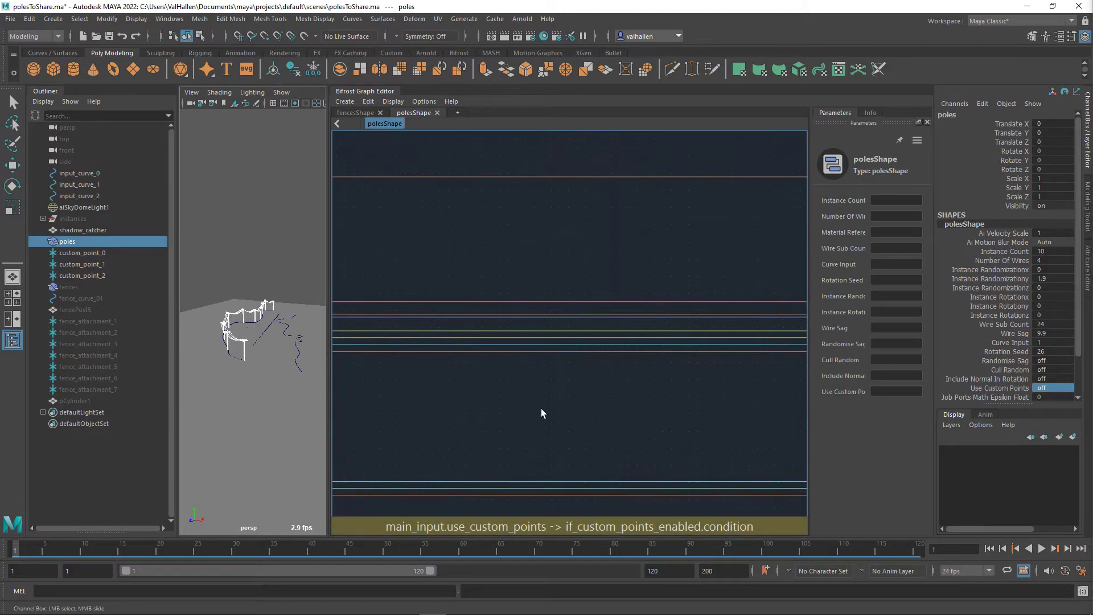
Step: Follow the connections back to the main_input node and select it to show its parameters
mouse_move(541, 412)
middle_down()
mouse_move(651, 353)
mouse_move(606, 325)
middle_up()
scroll(643, 346, down, 2)
scroll(606, 325, down, 1)
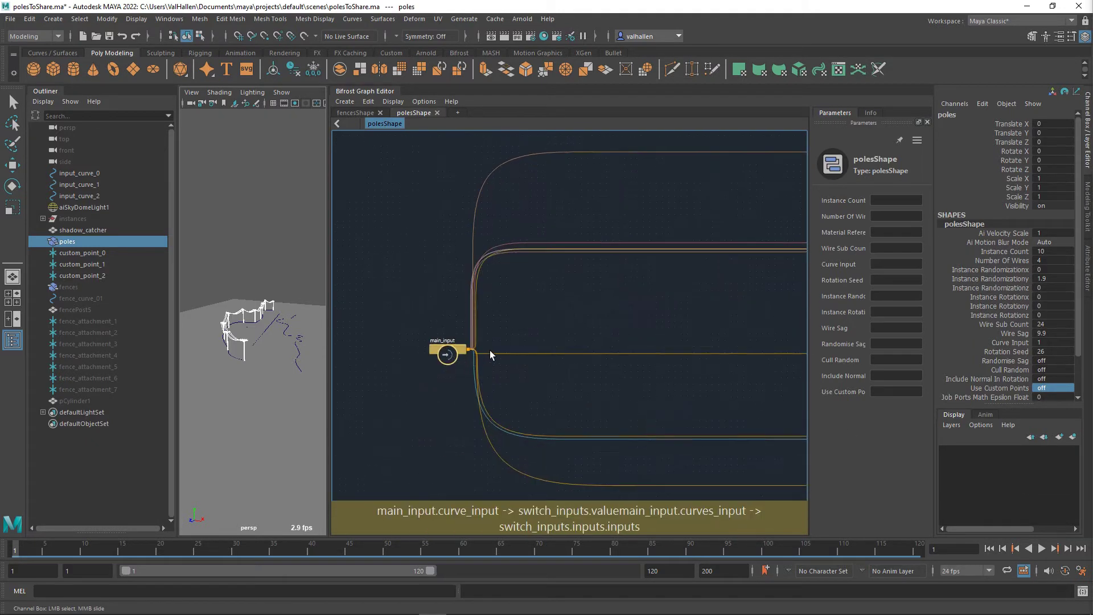
scroll(472, 350, up, 2)
drag(437, 357, 419, 230)
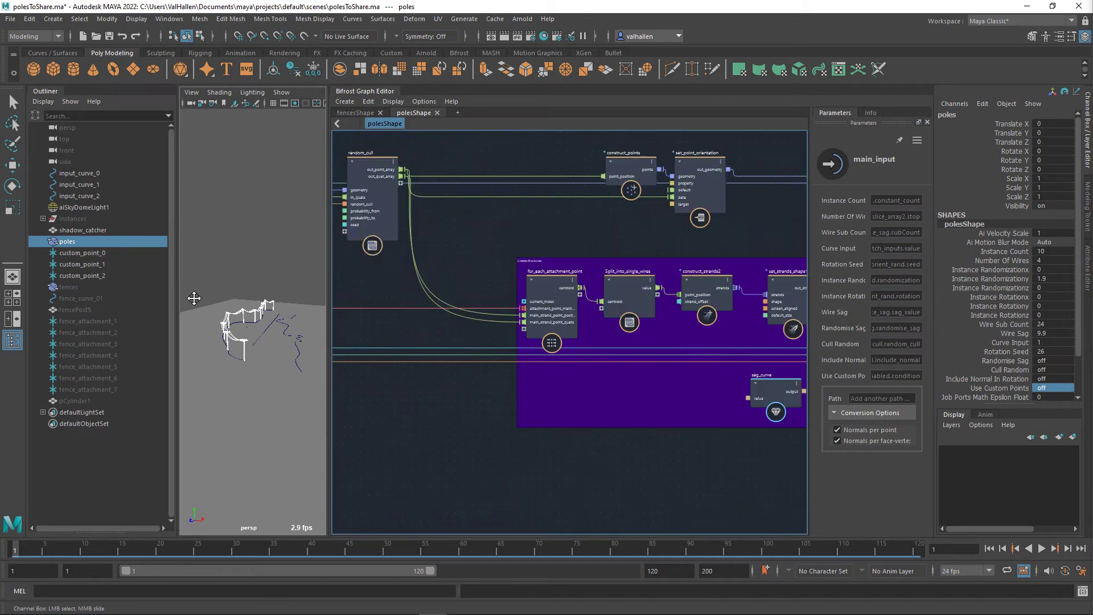
Step: Inspect the create_instances node's parameters and the nodes in the "Strands render and material setup" group
alt+middle_drag(194, 298, 134, 296)
scroll(668, 274, down, 5)
alt+middle_drag(747, 267, 458, 311)
scroll(594, 301, up, 3)
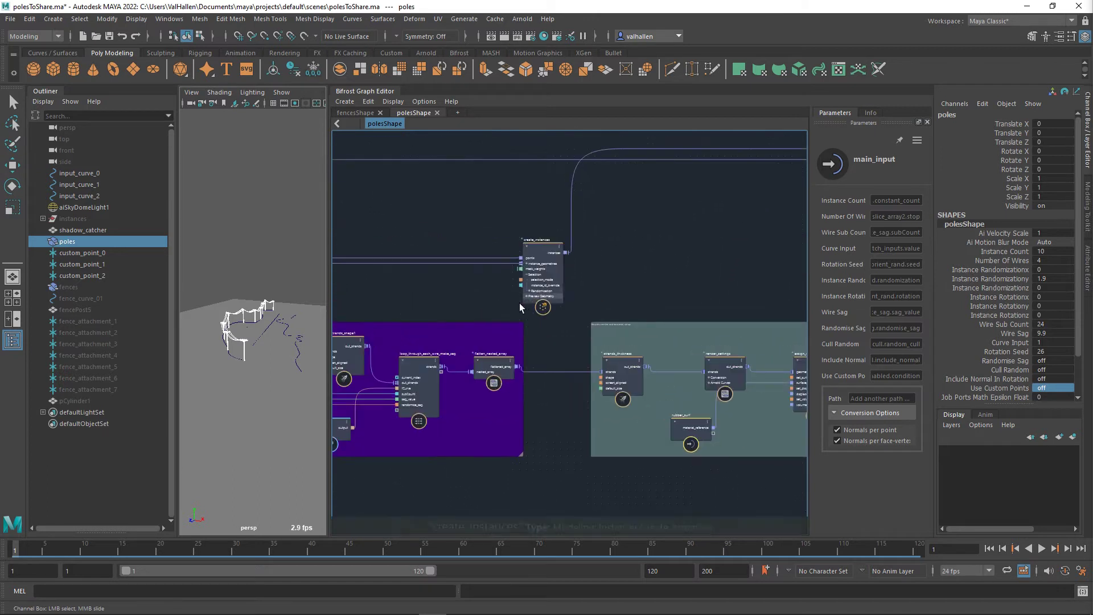
click(547, 246)
scroll(668, 274, up, 3)
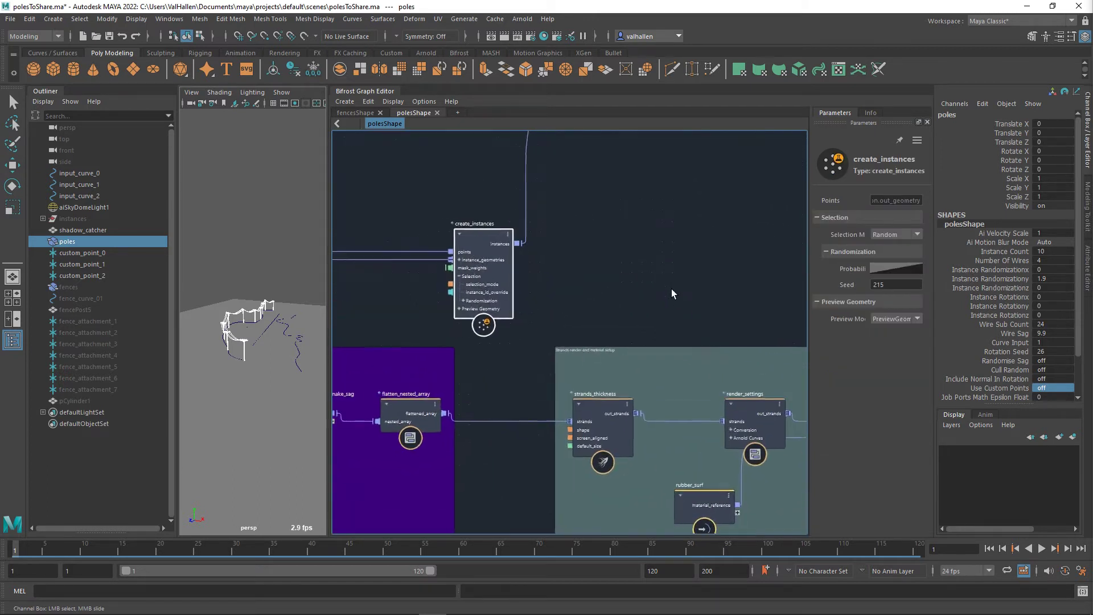
alt+middle_drag(707, 310, 573, 237)
mouse_move(514, 288)
mouse_down()
mouse_move(497, 288)
mouse_move(514, 287)
mouse_up()
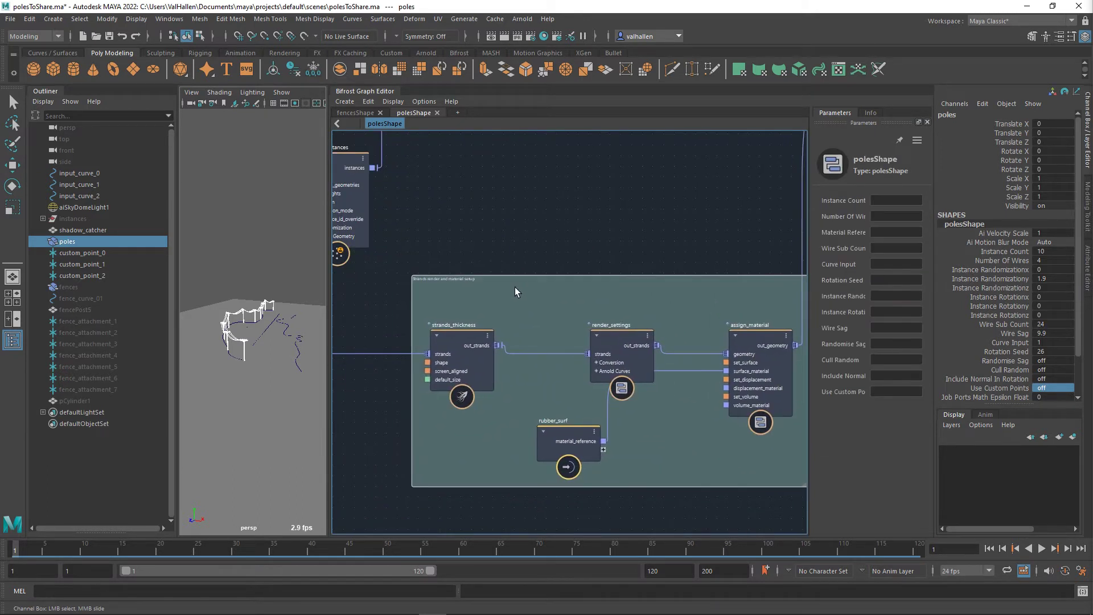
Step: Examine the "Create the wires" group and the point orientation nodes, then the random rotations group feeding them
middle_drag(504, 279, 750, 270)
mouse_move(474, 303)
mouse_down()
mouse_move(493, 302)
mouse_move(476, 304)
mouse_up()
middle_drag(475, 300, 651, 262)
middle_drag(495, 279, 497, 269)
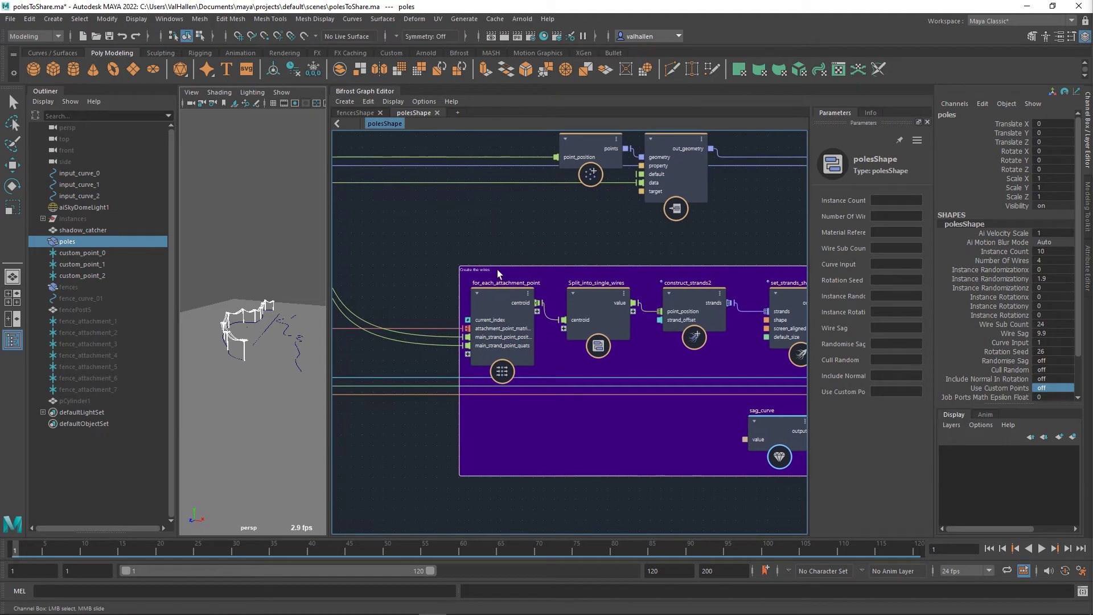
alt+right_drag(494, 272, 529, 246)
middle_drag(529, 245, 558, 274)
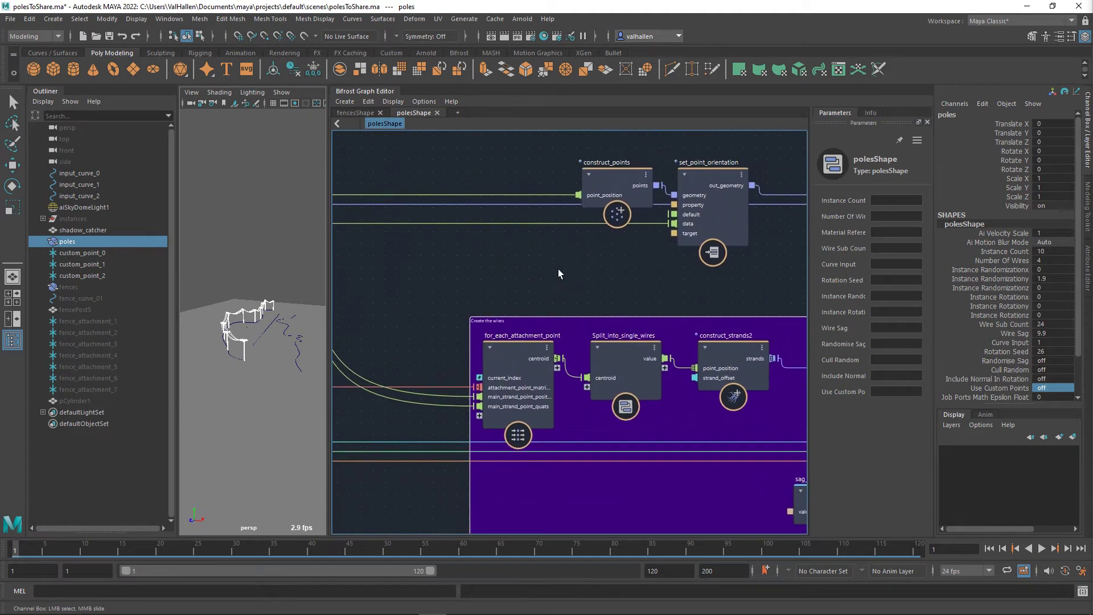
alt+drag(224, 370, 230, 377)
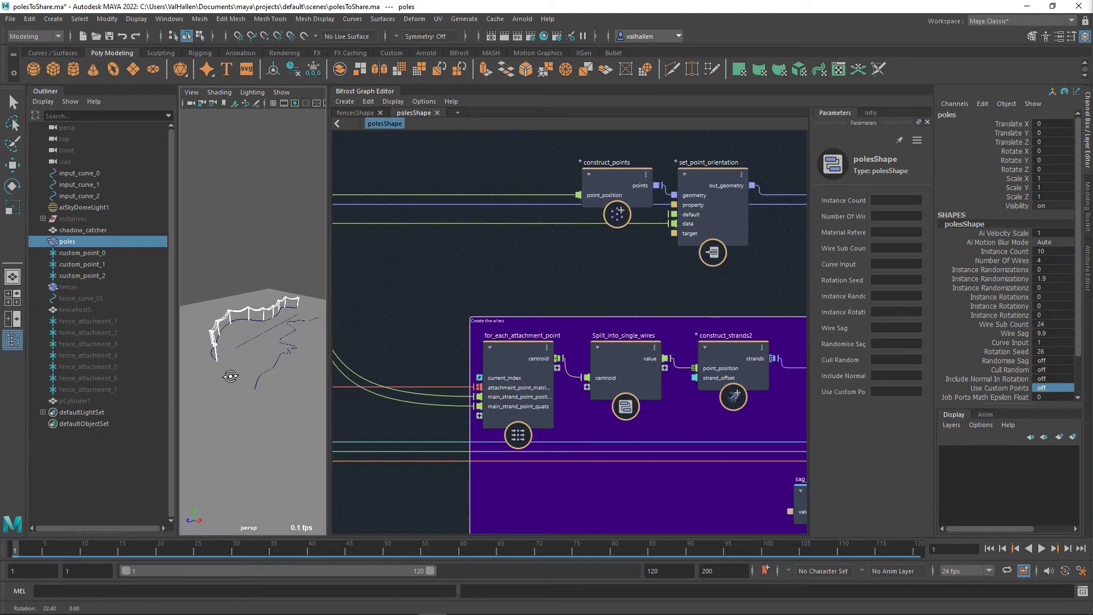
middle_drag(423, 312, 983, 295)
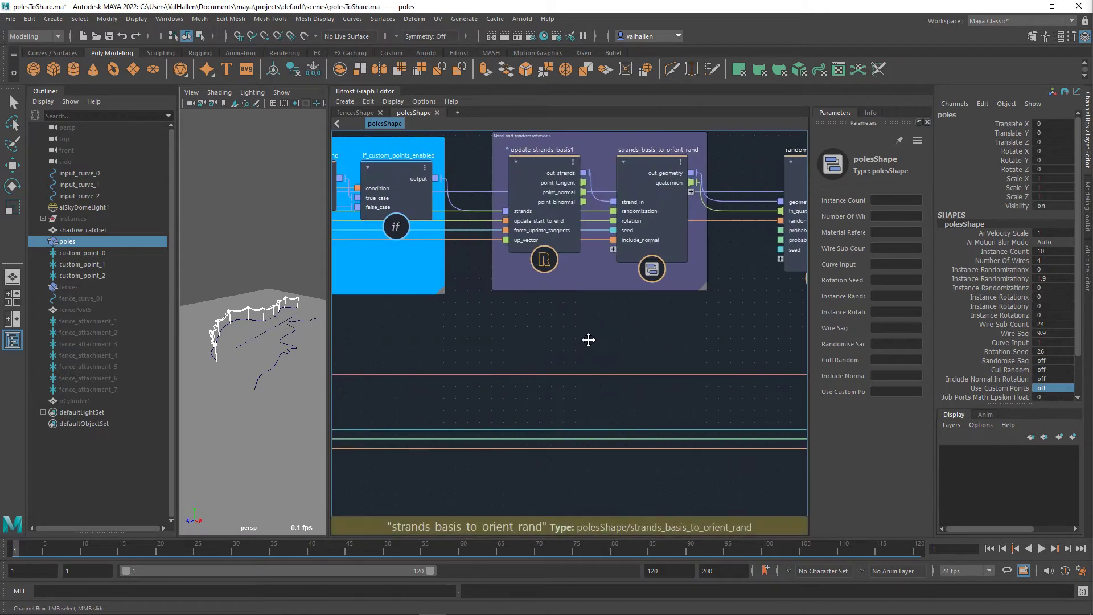
Step: Trace the connections upstream to the main_input node and examine its output ports
middle_drag(588, 340, 986, 330)
mouse_move(639, 344)
middle_down()
mouse_move(1036, 353)
mouse_move(753, 362)
middle_up()
scroll(754, 362, down, 3)
middle_drag(455, 362, 764, 376)
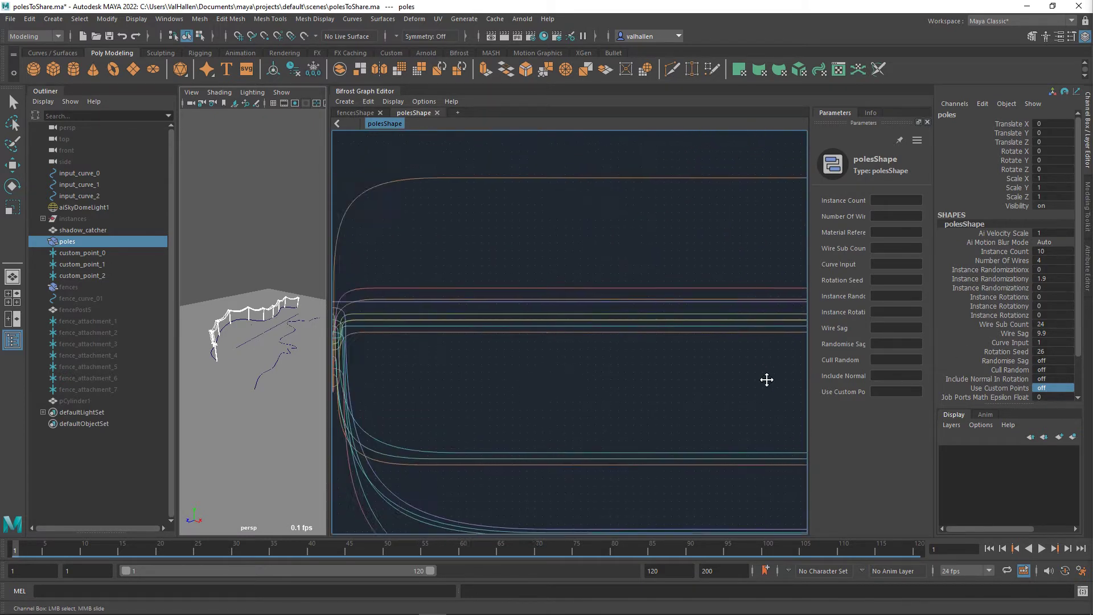
middle_drag(427, 385, 661, 387)
scroll(643, 377, up, 1)
scroll(620, 336, up, 1)
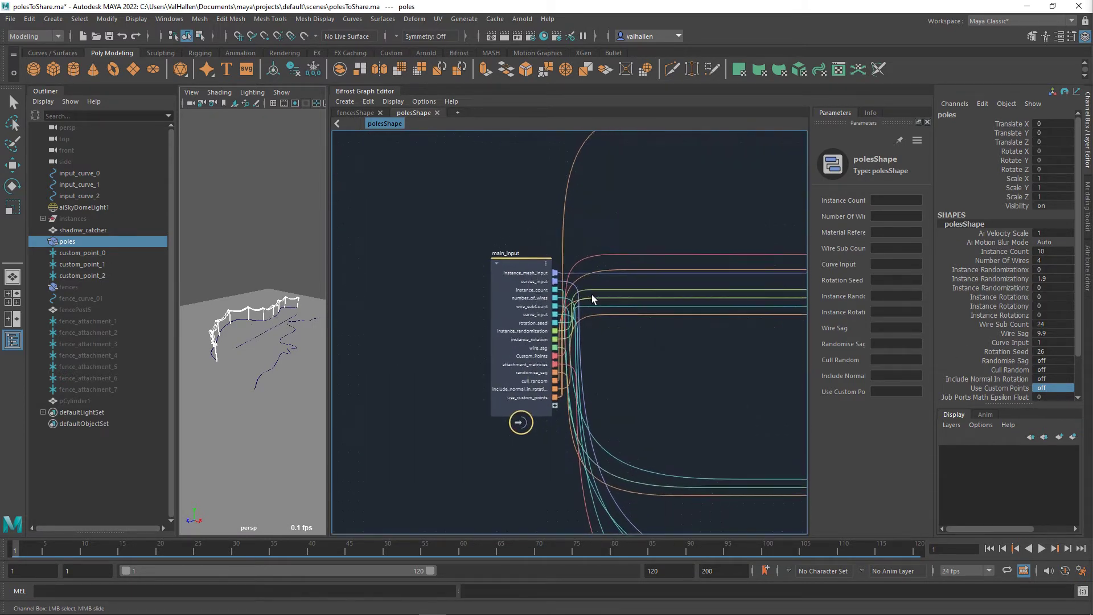
scroll(592, 295, up, 1)
click(584, 290)
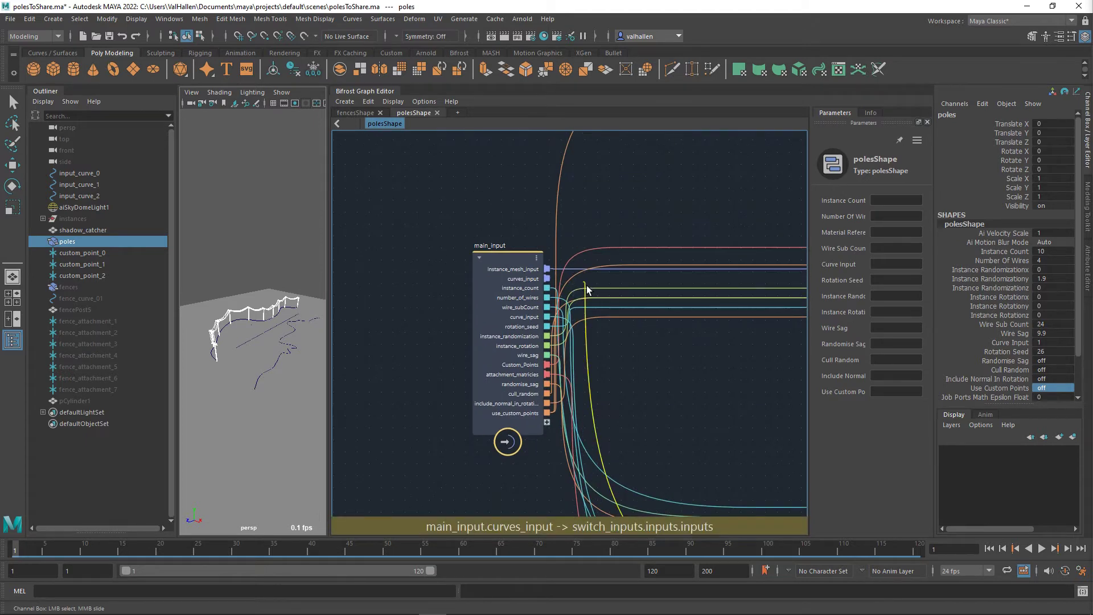
key(Delete)
key(ctrl+z)
Step: Follow the curves_input connection from main_input to the switch_inputs compound and open the compound
middle_drag(598, 297, 349, 282)
scroll(349, 283, down, 1)
middle_drag(740, 288, 515, 297)
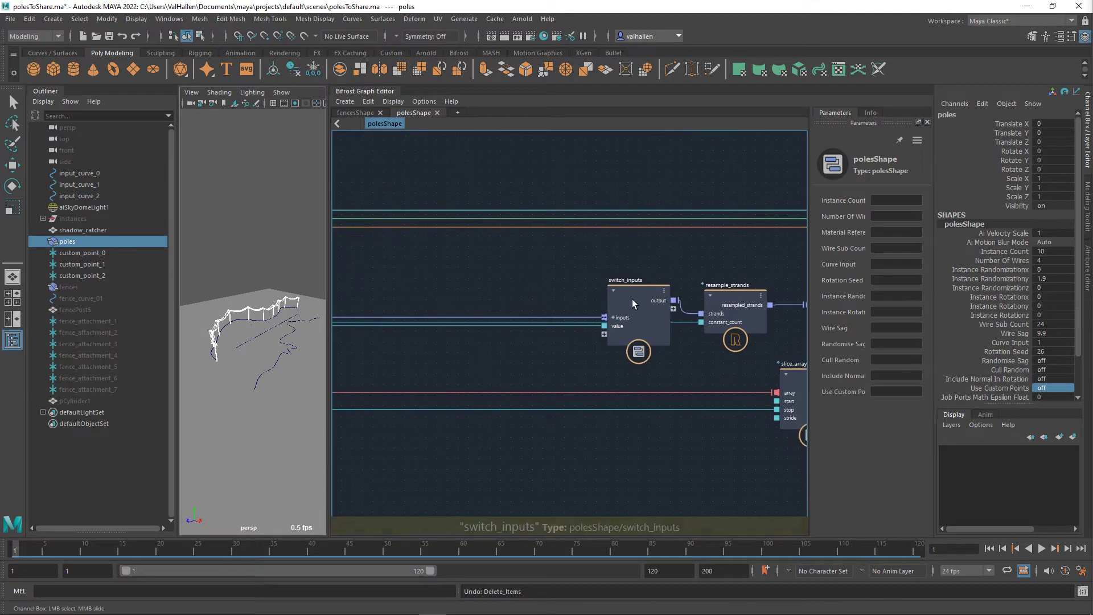
drag(632, 299, 570, 271)
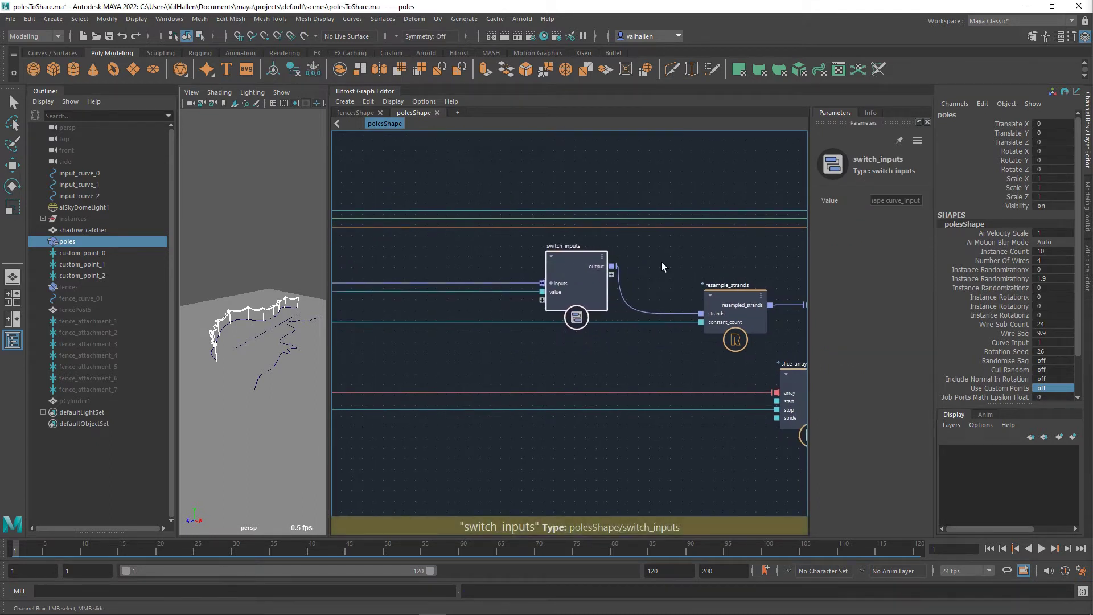
double_click(572, 263)
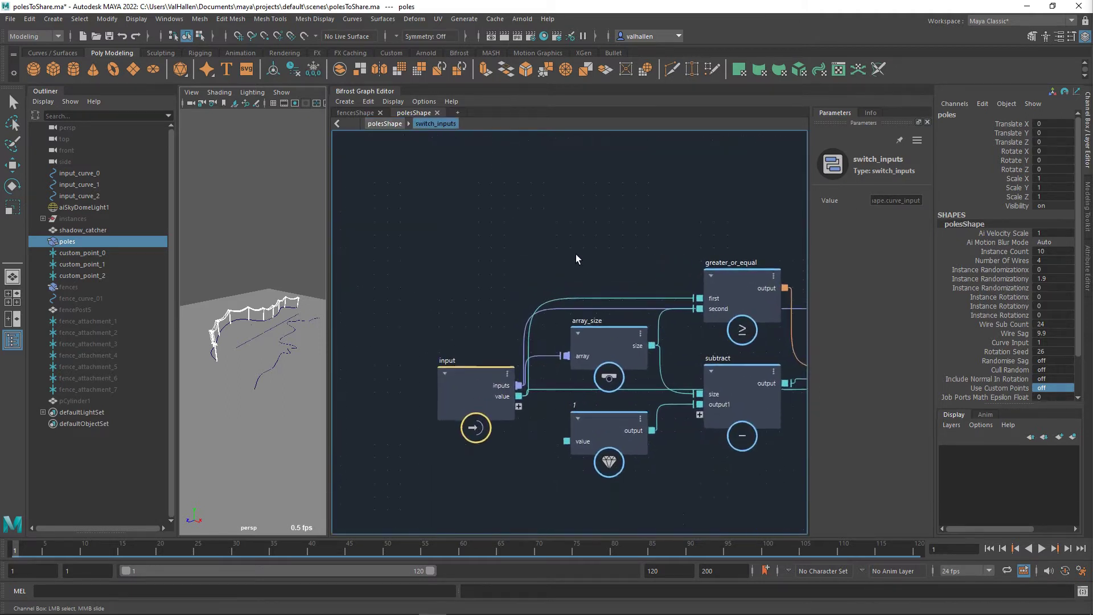
Step: Spread out and examine the input, array_size, greater_or_equal, subtract and if nodes inside the switch_inputs compound
drag(384, 336, 369, 296)
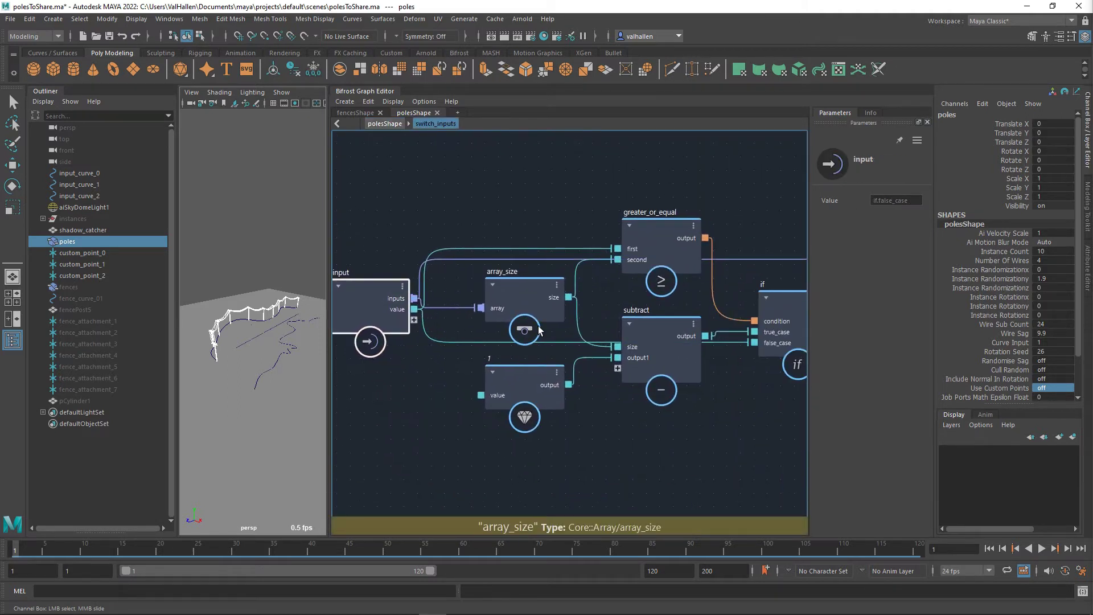
drag(566, 401, 545, 426)
drag(668, 359, 647, 408)
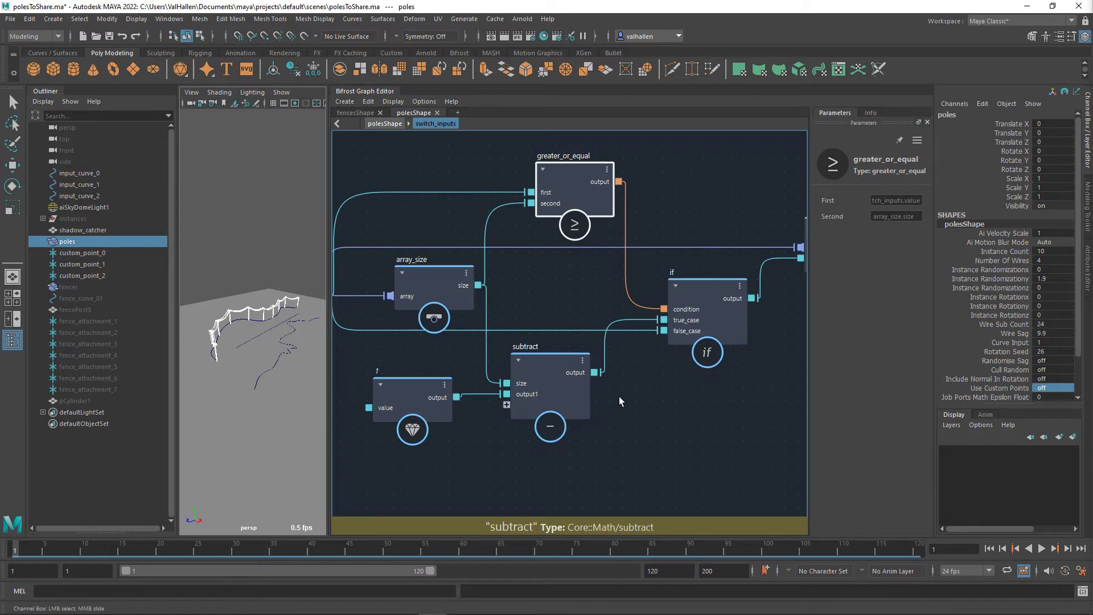
middle_drag(656, 365, 588, 375)
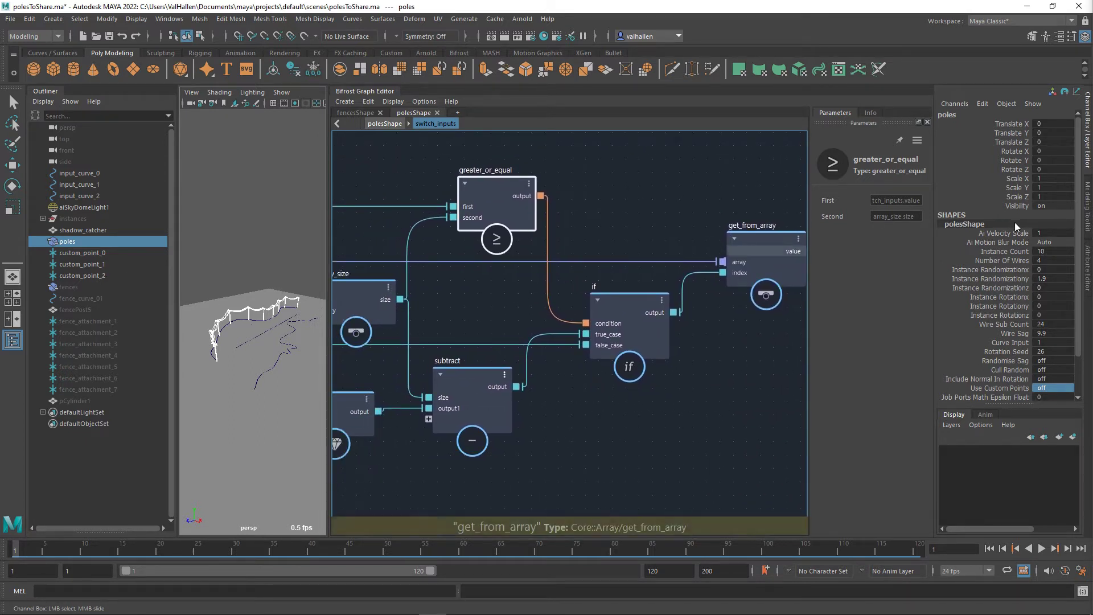
Step: Test the poles' Curve Input attribute with a value of 64, and set it back to 1
click(1056, 344)
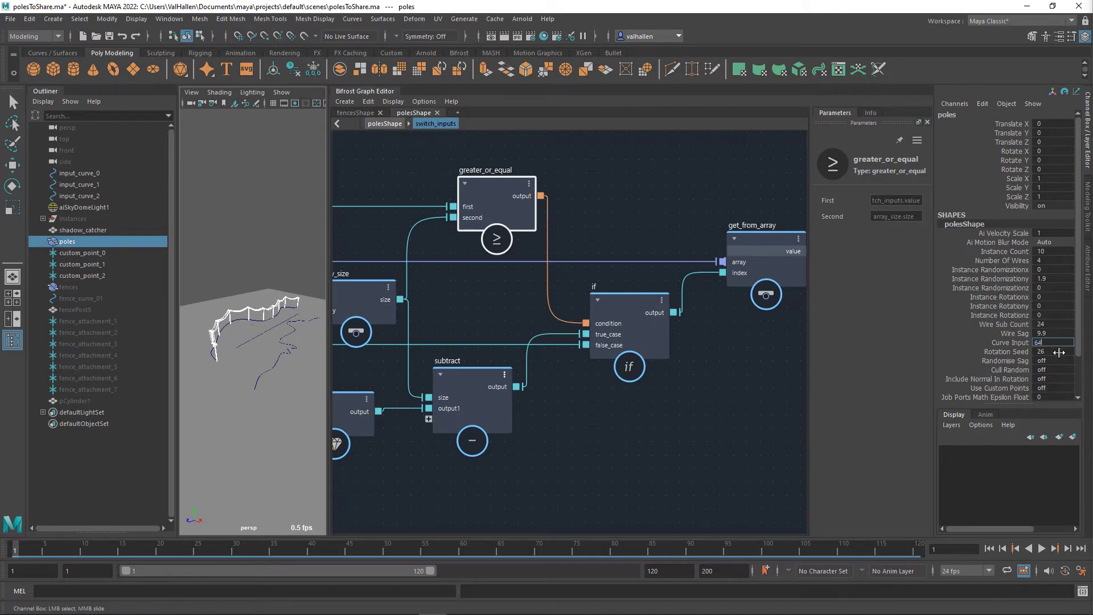
key(Return)
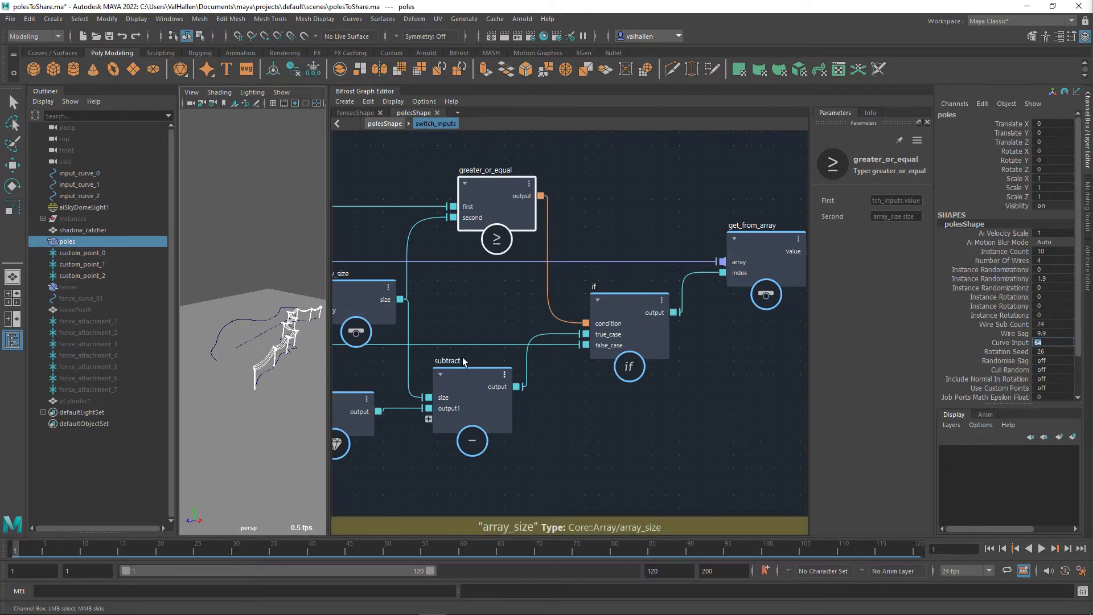
text(1)
key(Return)
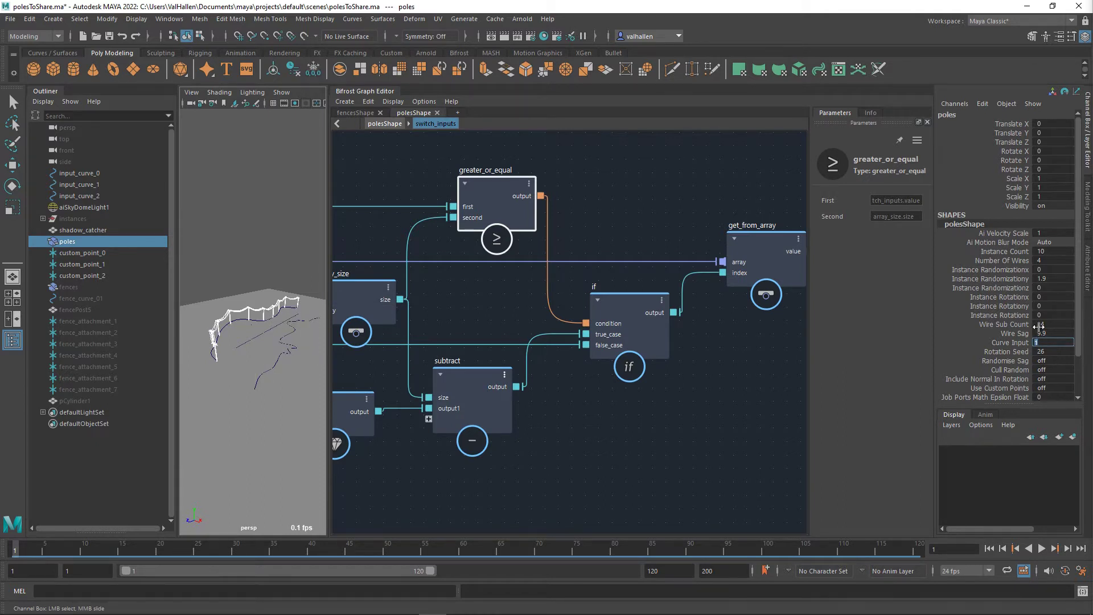
Step: Review the switch_inputs chain from its input node through to get_from_array, and return to the polesShape graph
middle_drag(524, 215, 784, 216)
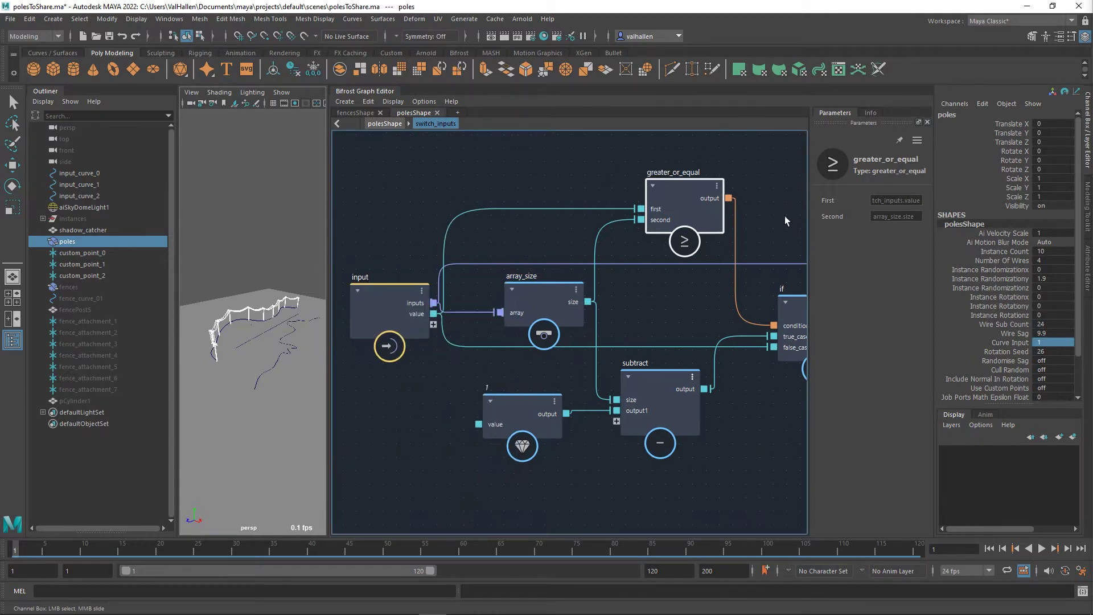
middle_drag(525, 229, 485, 225)
middle_drag(610, 251, 502, 244)
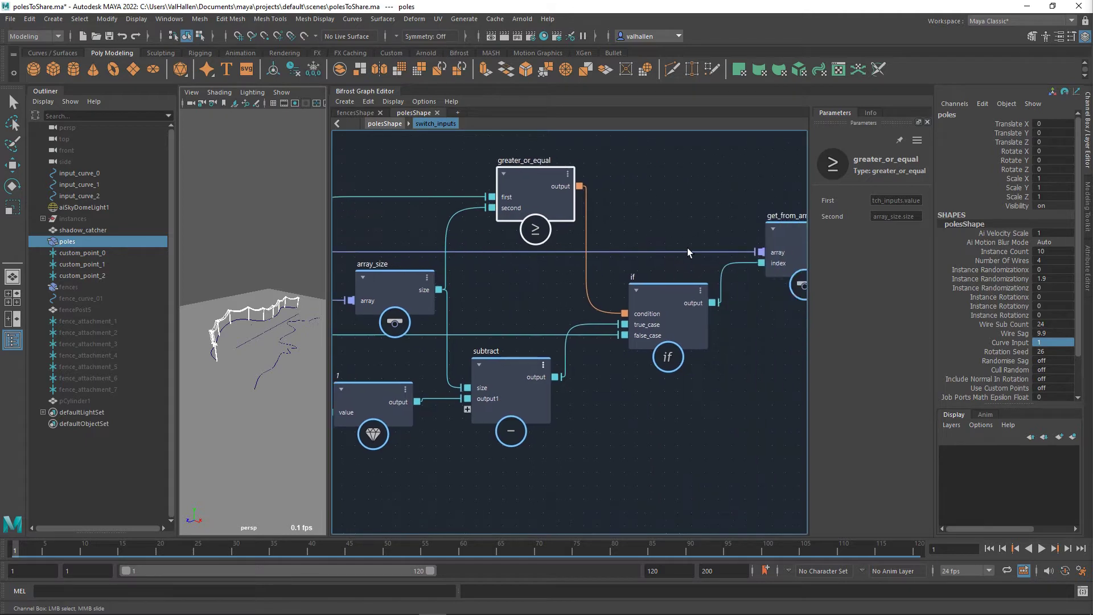
middle_drag(691, 254, 578, 249)
middle_drag(708, 193, 587, 203)
key(BackSpace)
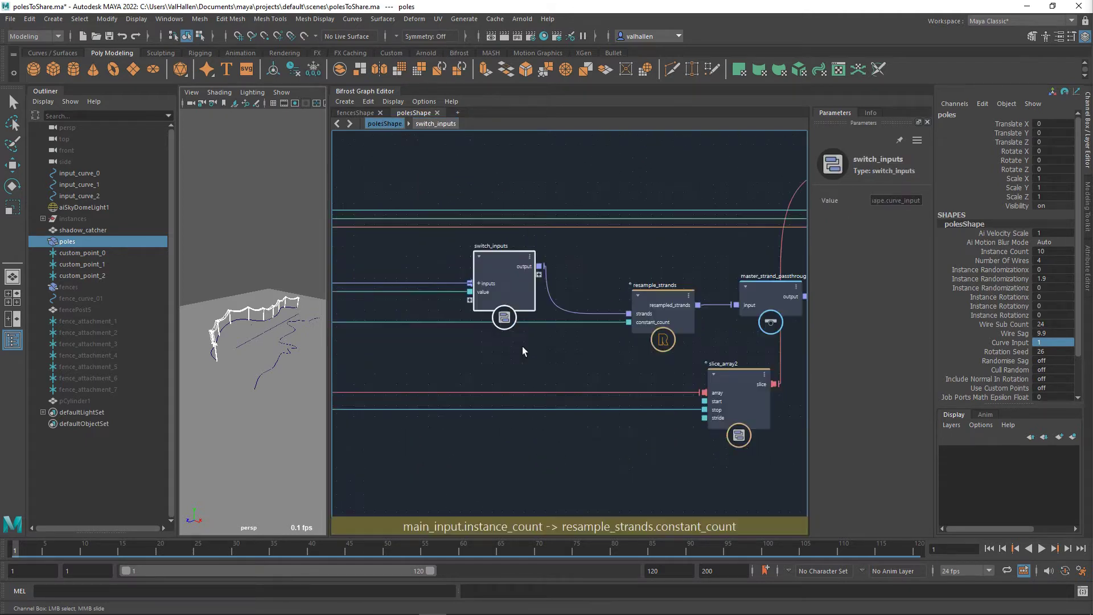
Step: Inspect the resample_strands and master_strand_passthrough nodes that follow switch_inputs
drag(504, 277, 471, 269)
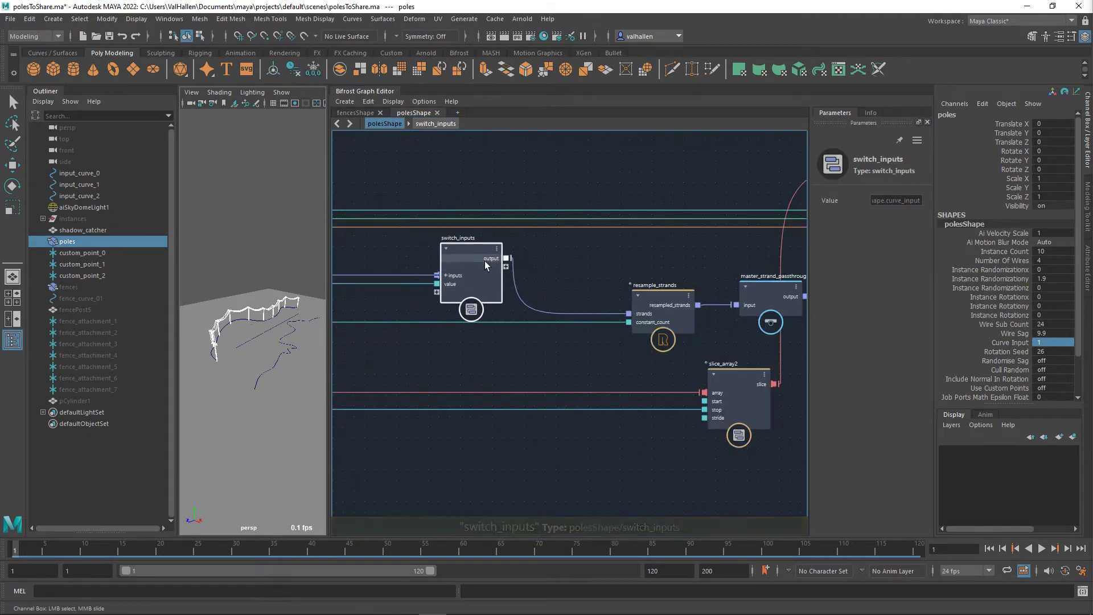
click(671, 302)
scroll(501, 268, up, 2)
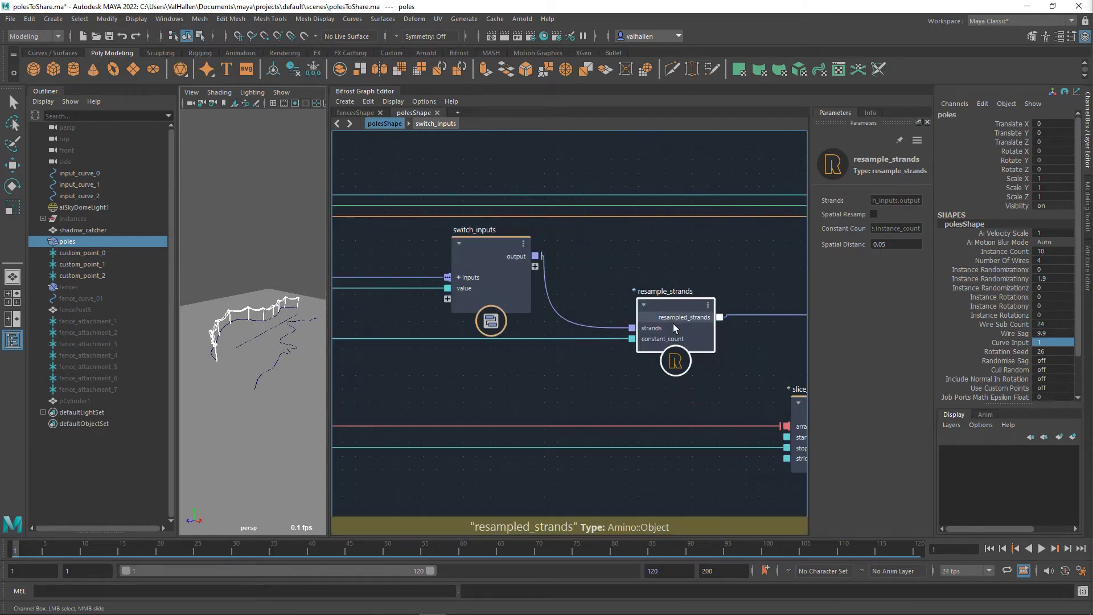
middle_drag(744, 285, 617, 283)
scroll(616, 285, down, 1)
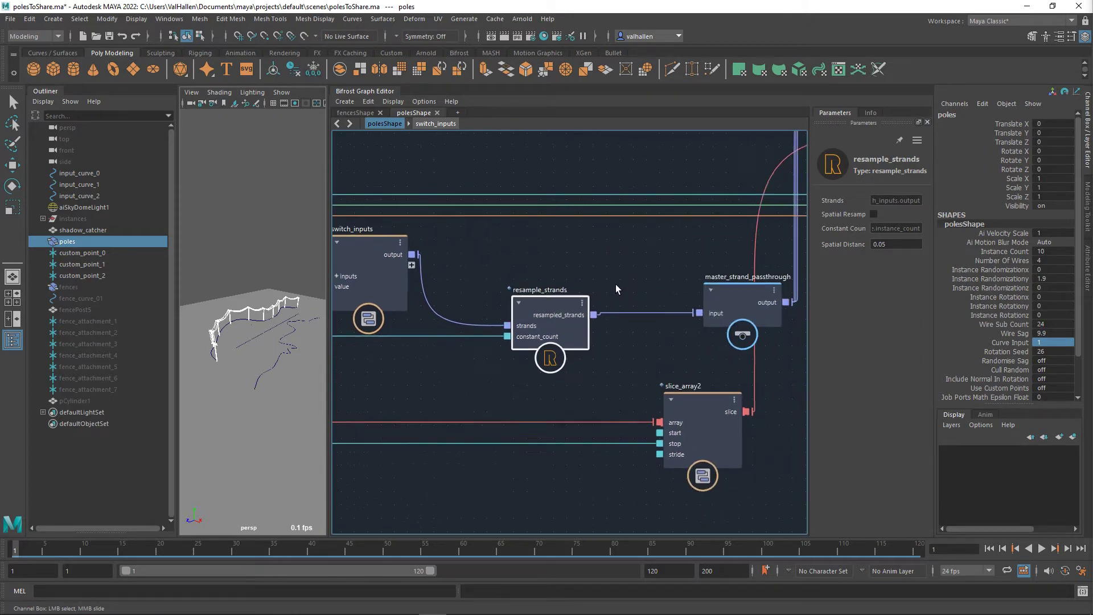
click(714, 319)
drag(713, 323, 661, 312)
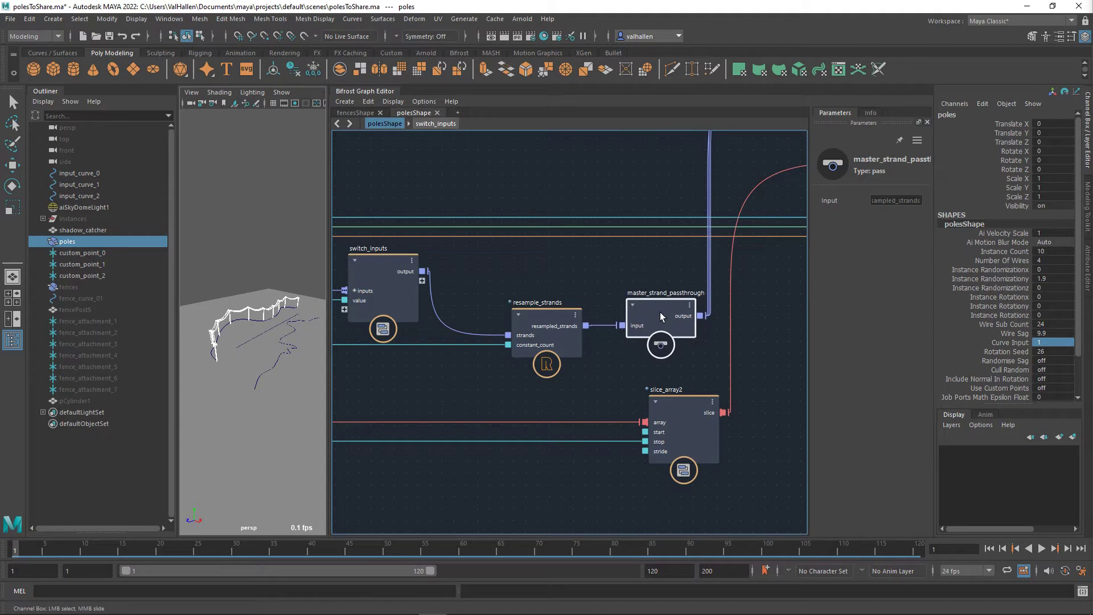
middle_drag(514, 285, 647, 276)
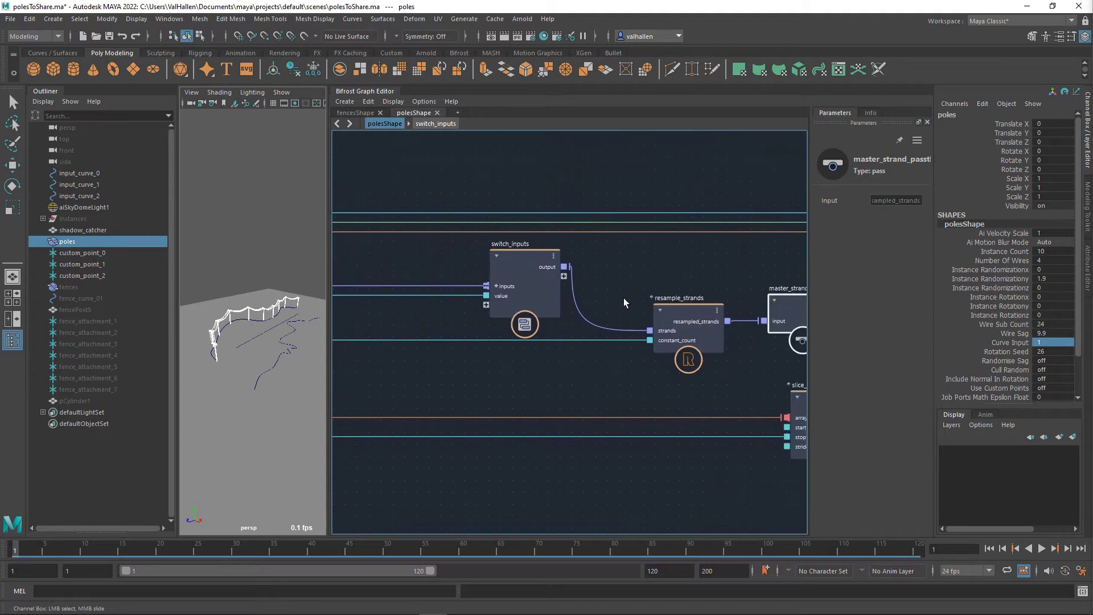
Step: Select the resample_strands node to show its parameters, and pick input_curve_2 in the viewport with the Move tool
drag(706, 340, 706, 342)
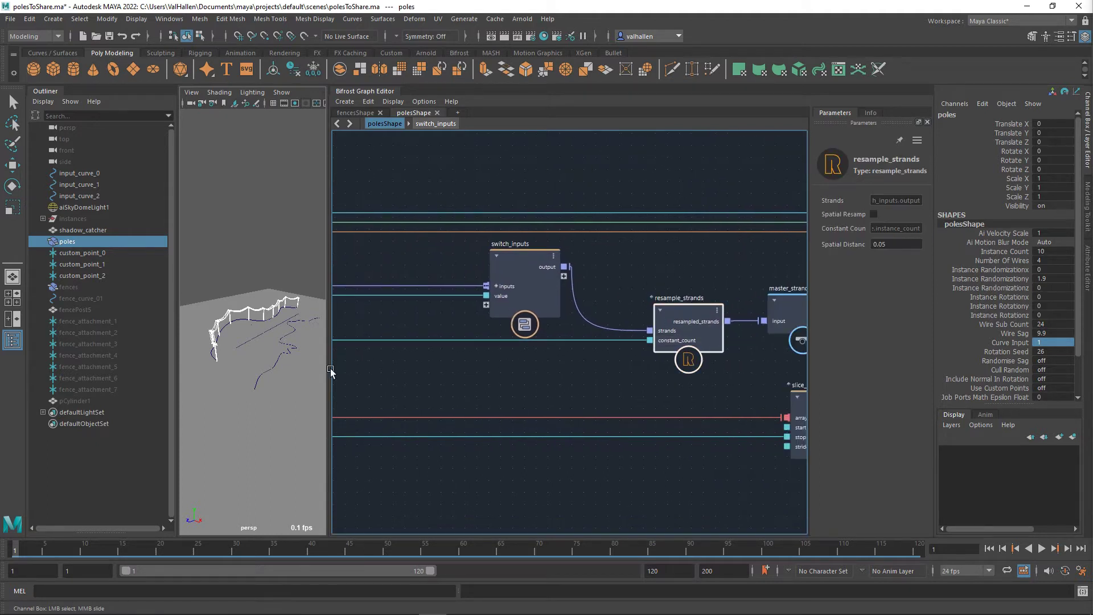
click(234, 334)
key(w)
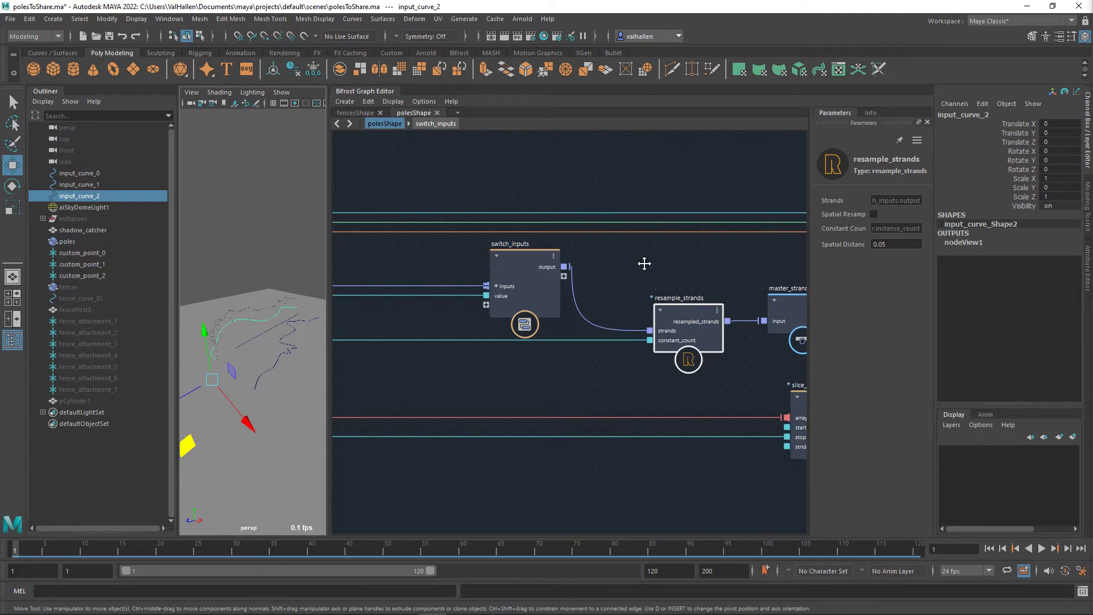
Step: Set the Instance Count of poles to 11
middle_drag(643, 263, 454, 288)
scroll(551, 291, down, 4)
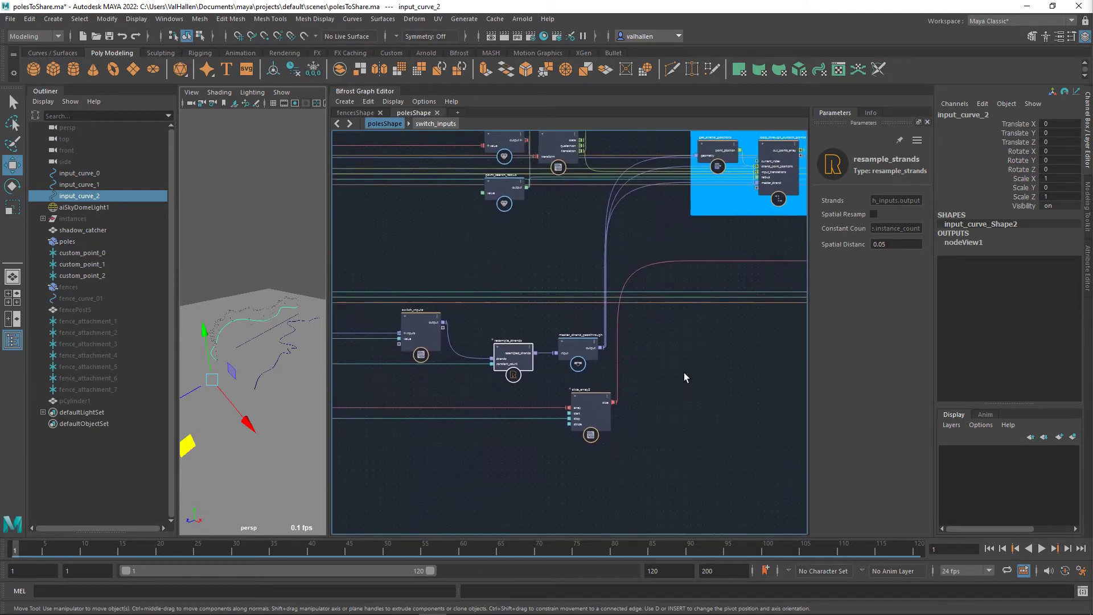
middle_drag(665, 368, 803, 298)
scroll(759, 321, down, 1)
scroll(691, 307, up, 4)
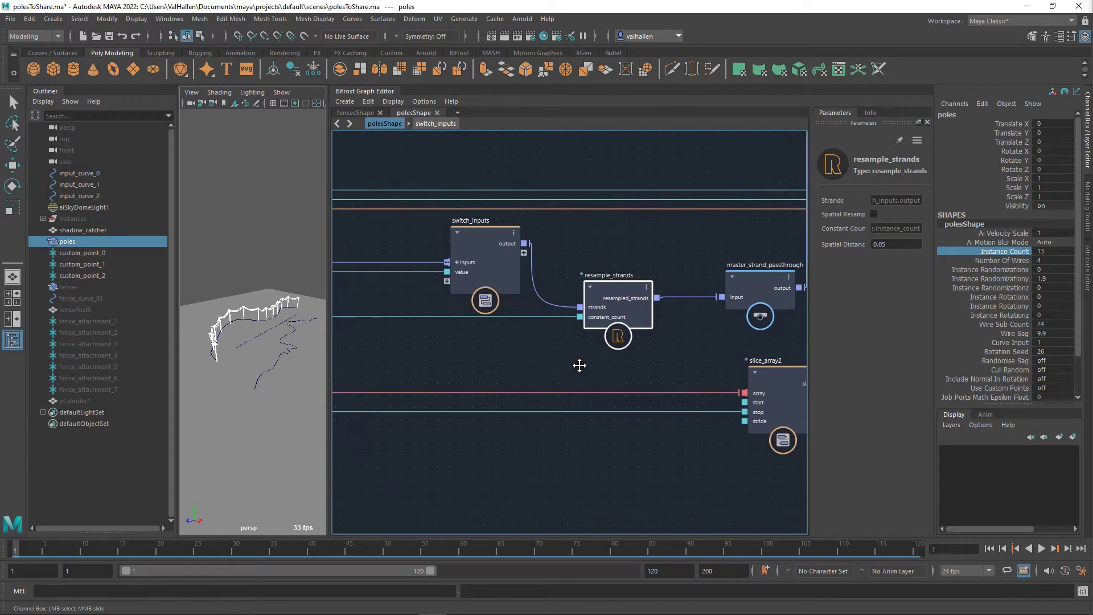
mouse_move(275, 359)
middle_down()
mouse_move(305, 359)
mouse_move(269, 357)
middle_up()
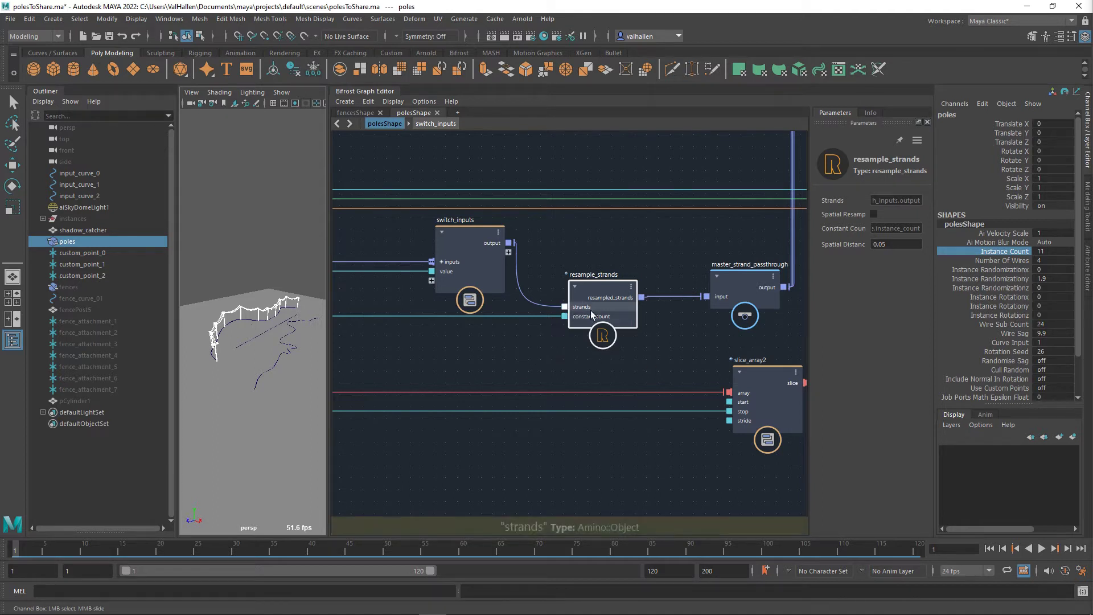
Step: Follow the master_strand_passthrough output to the blue custom points group, and move that group higher in the graph
middle_drag(681, 339, 629, 362)
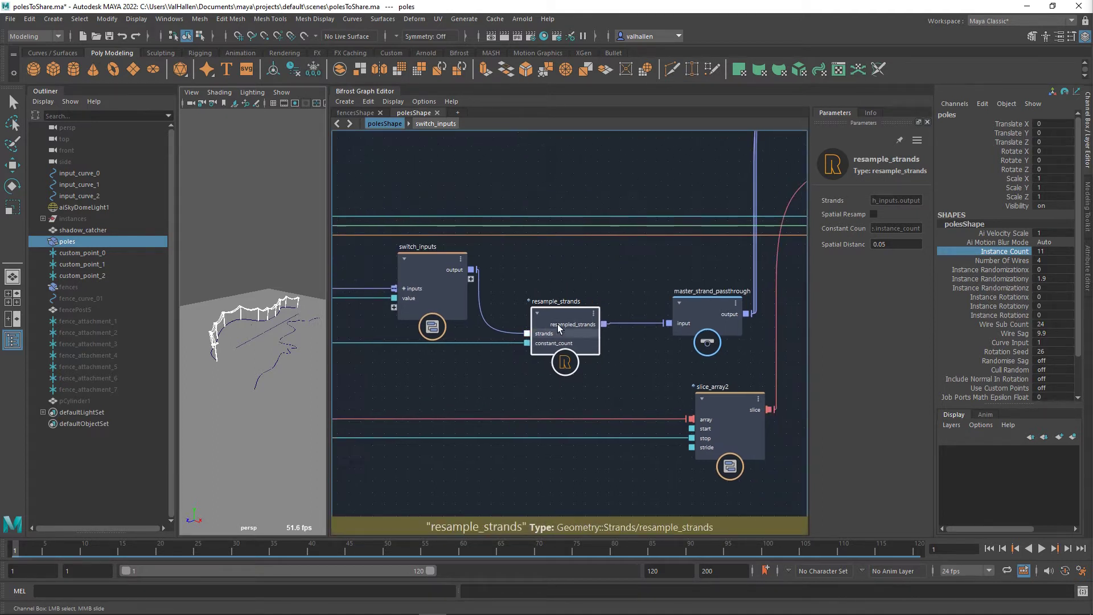
middle_drag(558, 307, 487, 318)
click(630, 319)
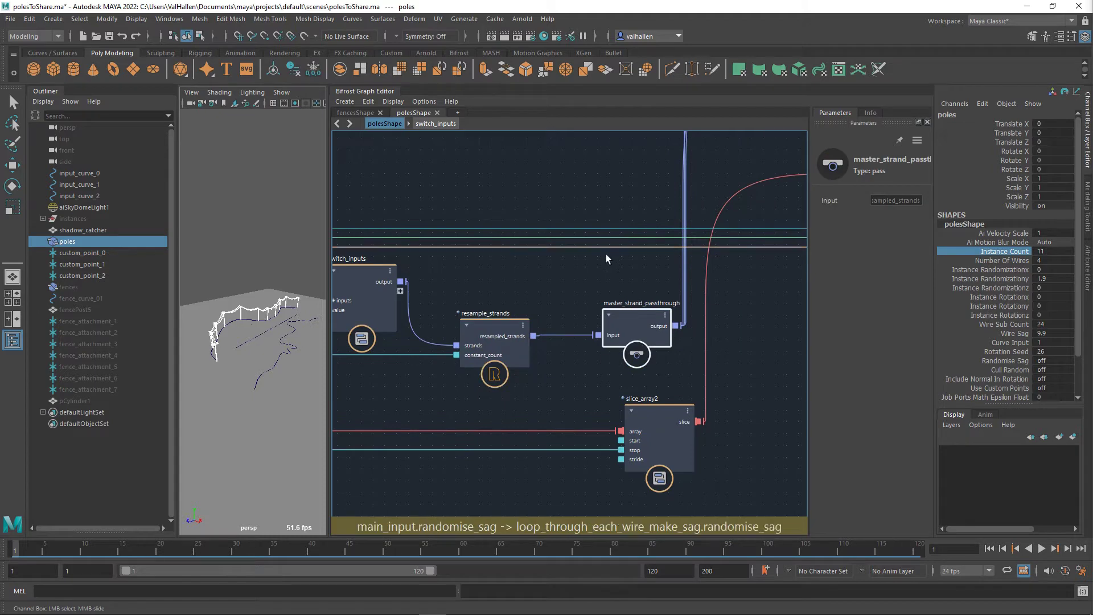
scroll(655, 282, down, 4)
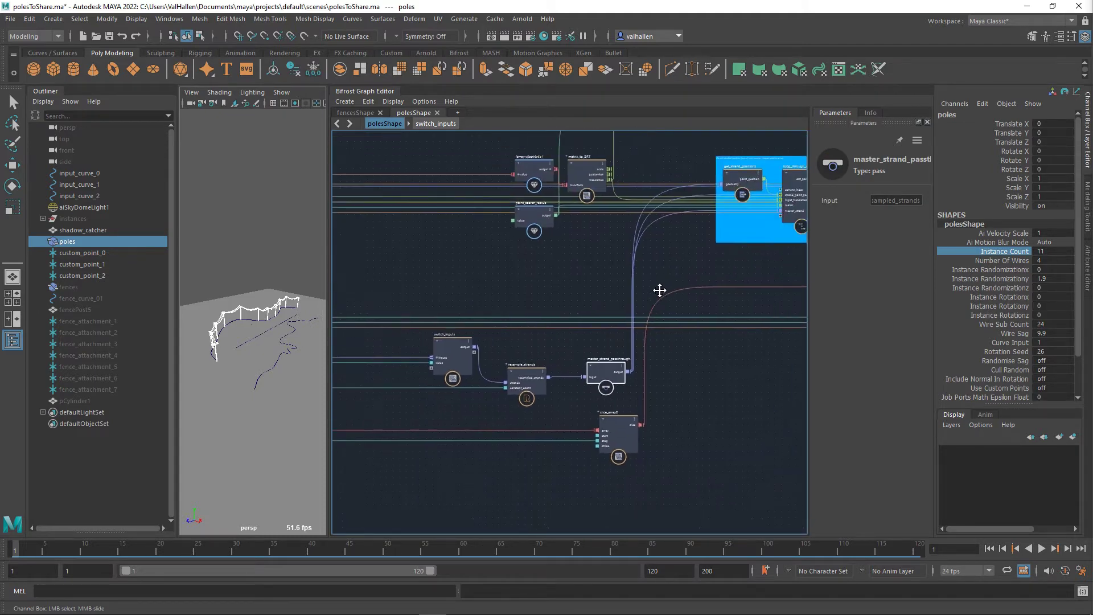
middle_drag(658, 287, 549, 347)
scroll(584, 360, up, 3)
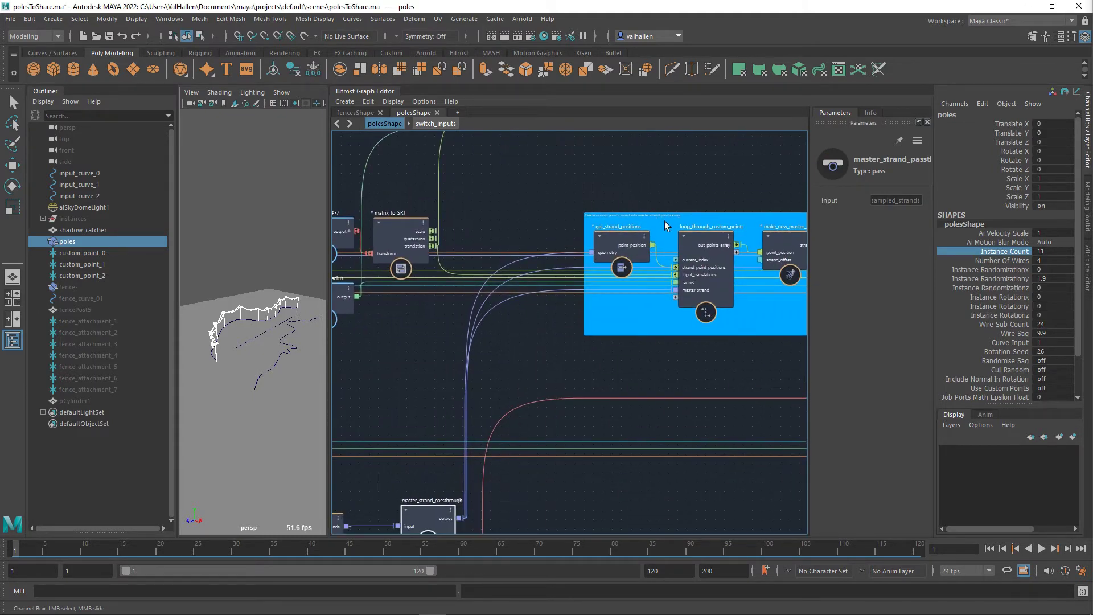
drag(667, 221, 670, 138)
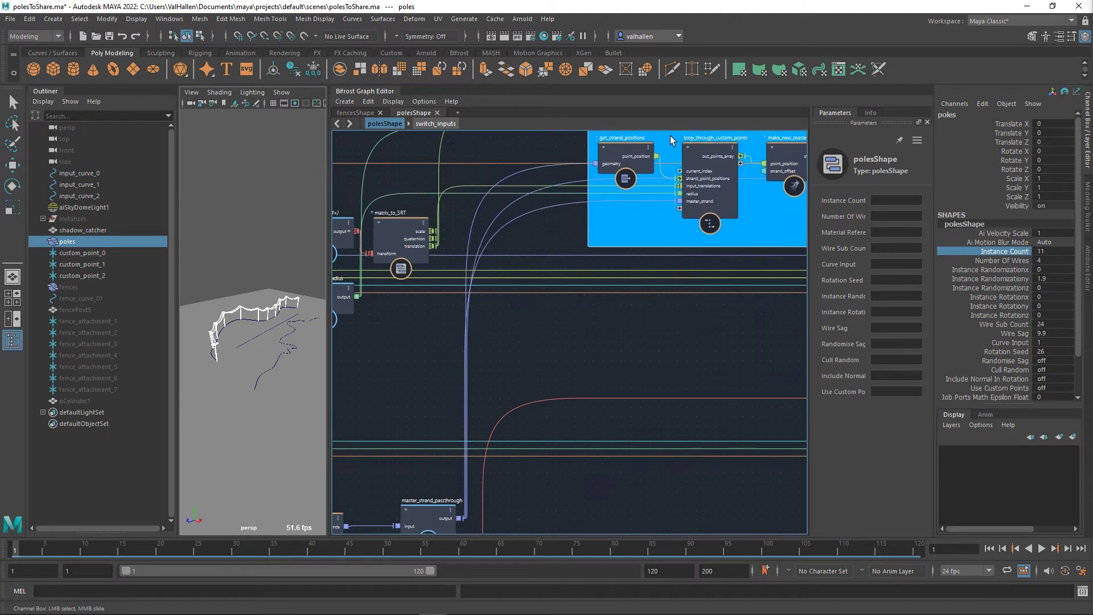
Step: Select input_curve_2 in the viewport and move it to about Translate X 4.452 and Translate Z 3.495
middle_drag(559, 270, 585, 263)
scroll(217, 343, up, 8)
drag(241, 294, 244, 329)
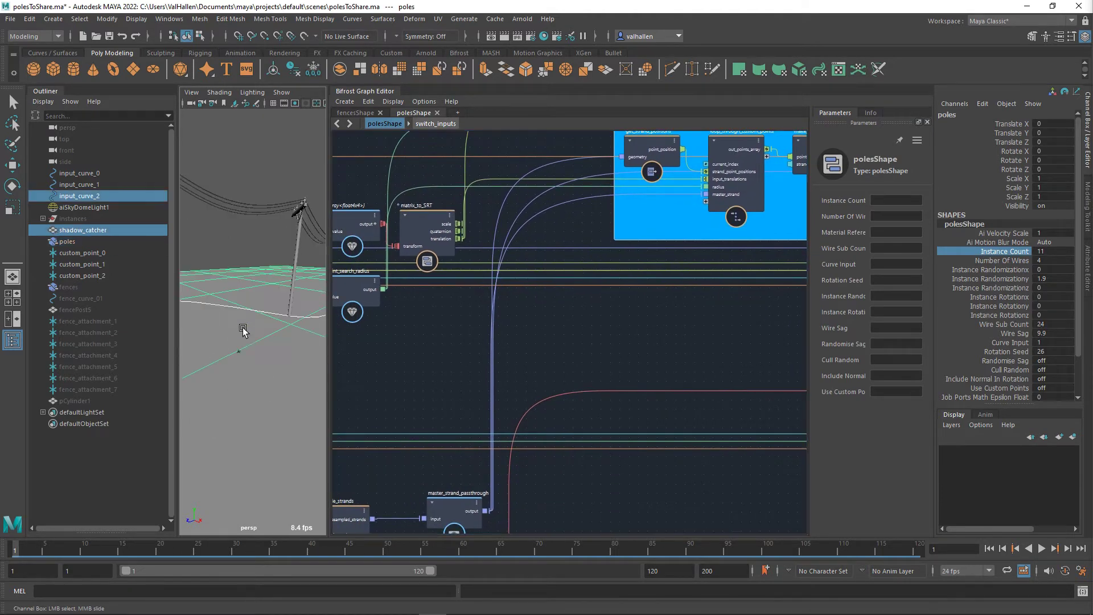
key(w)
click(239, 309)
key(f)
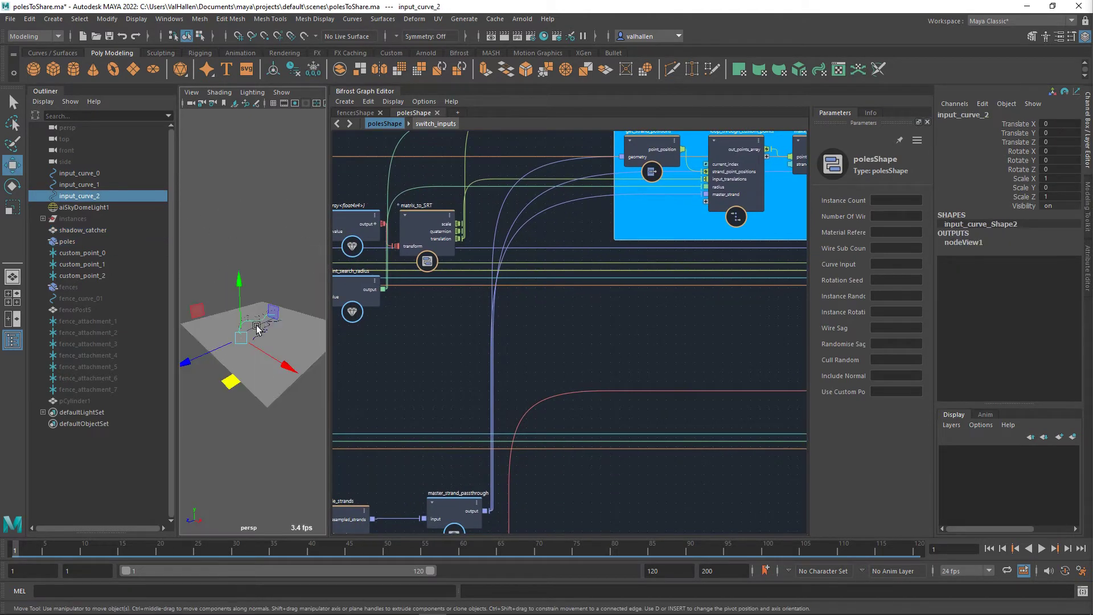
scroll(258, 329, up, 6)
scroll(261, 326, down, 4)
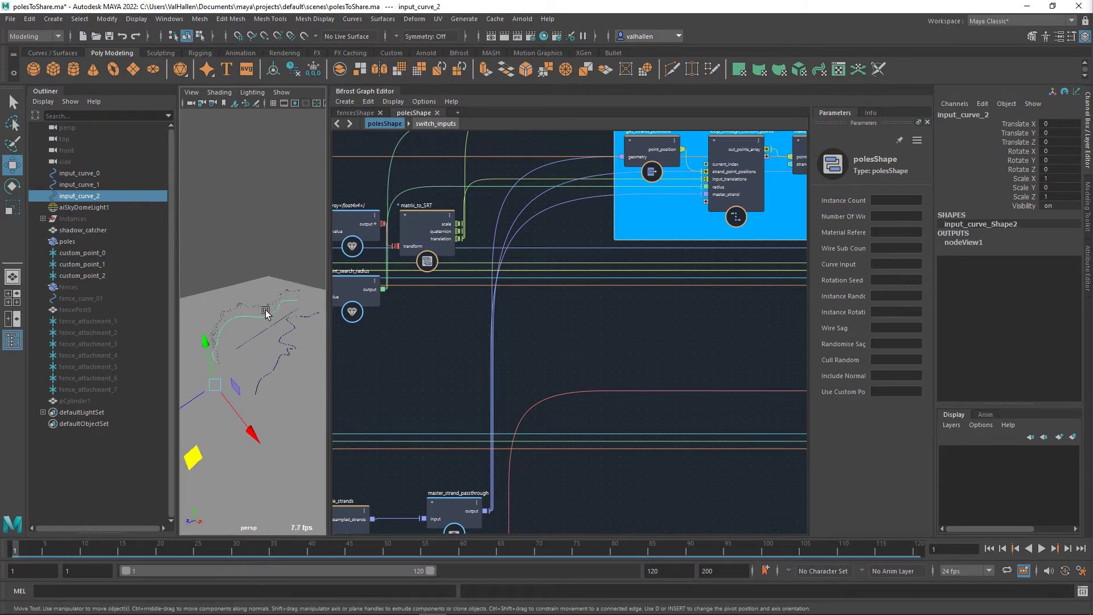
scroll(266, 309, up, 7)
middle_drag(269, 298, 293, 350)
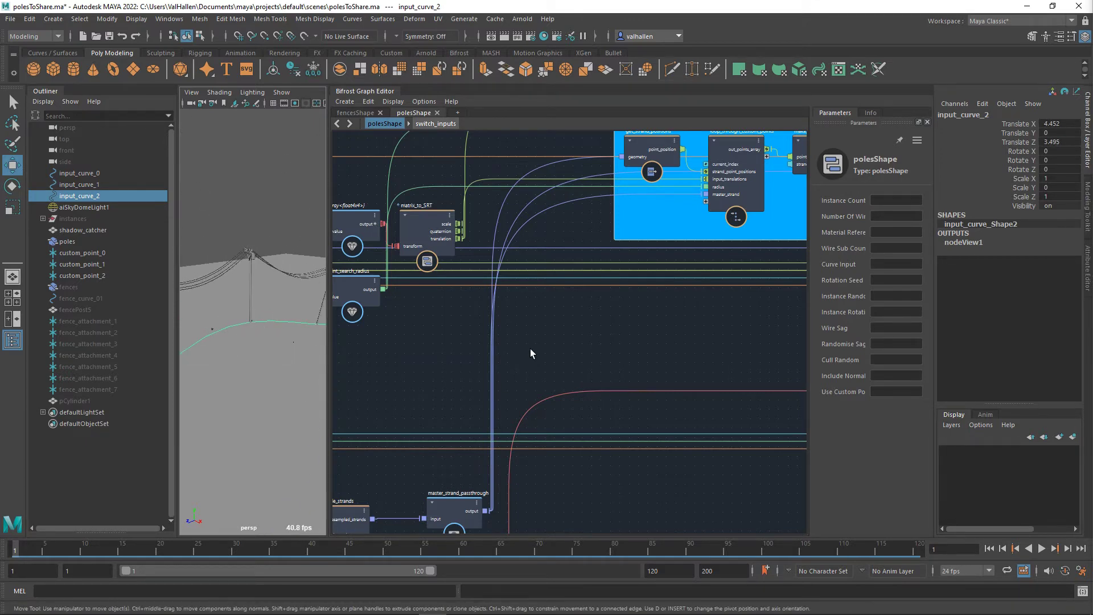
Step: Examine the get_strand_positions, loop_through_custom_points and make_new_master_strand nodes in the blue custom points group
scroll(530, 348, down, 2)
middle_drag(531, 348, 602, 400)
scroll(602, 398, up, 2)
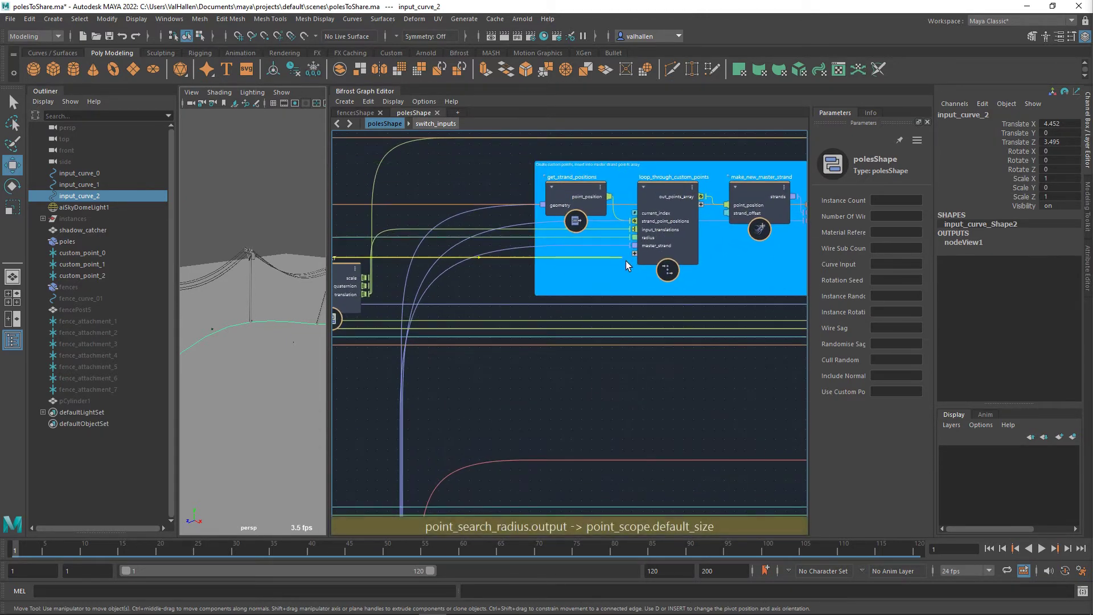
Step: Undo the last deletion in the graph and move the blue custom points group lower, over the passing wires
key(ctrl+z)
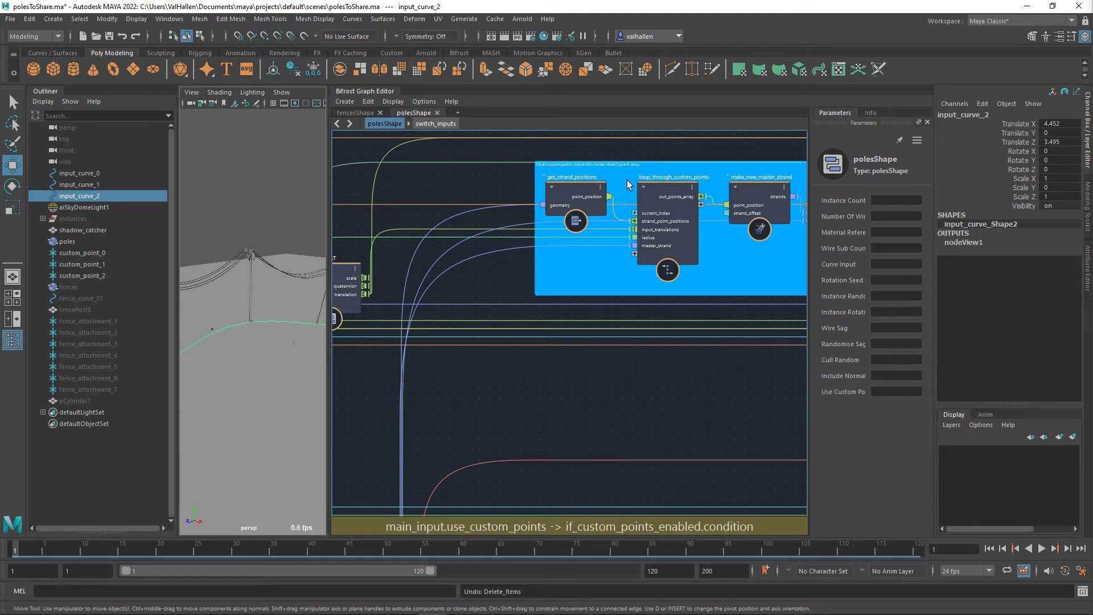
drag(628, 183, 625, 233)
alt+middle_drag(668, 362, 924, 378)
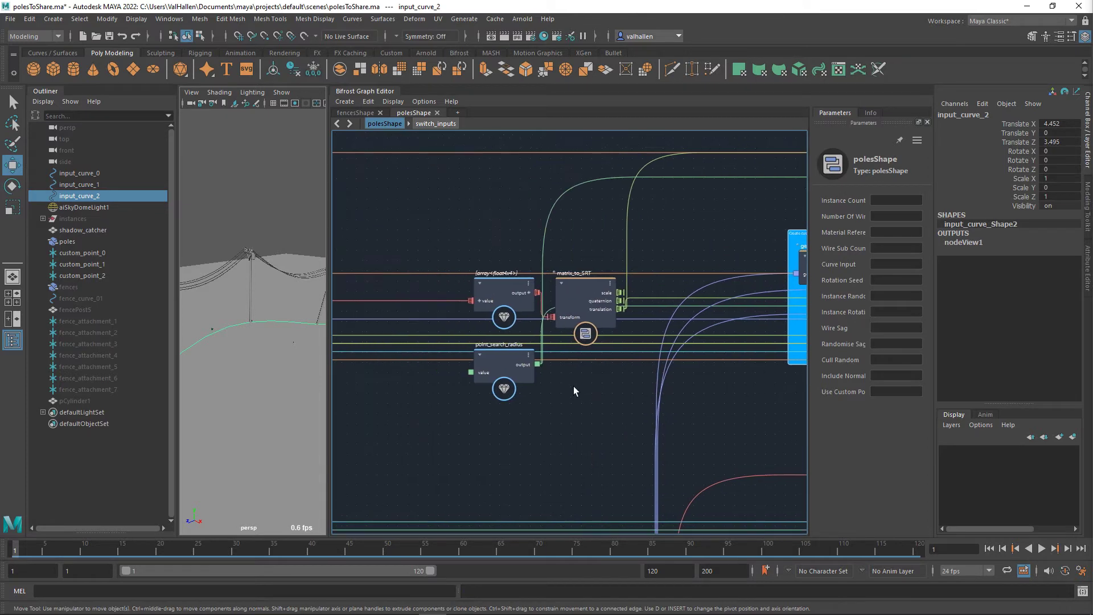
alt+middle_drag(594, 398, 398, 361)
alt+middle_drag(680, 259, 617, 330)
scroll(605, 306, up, 2)
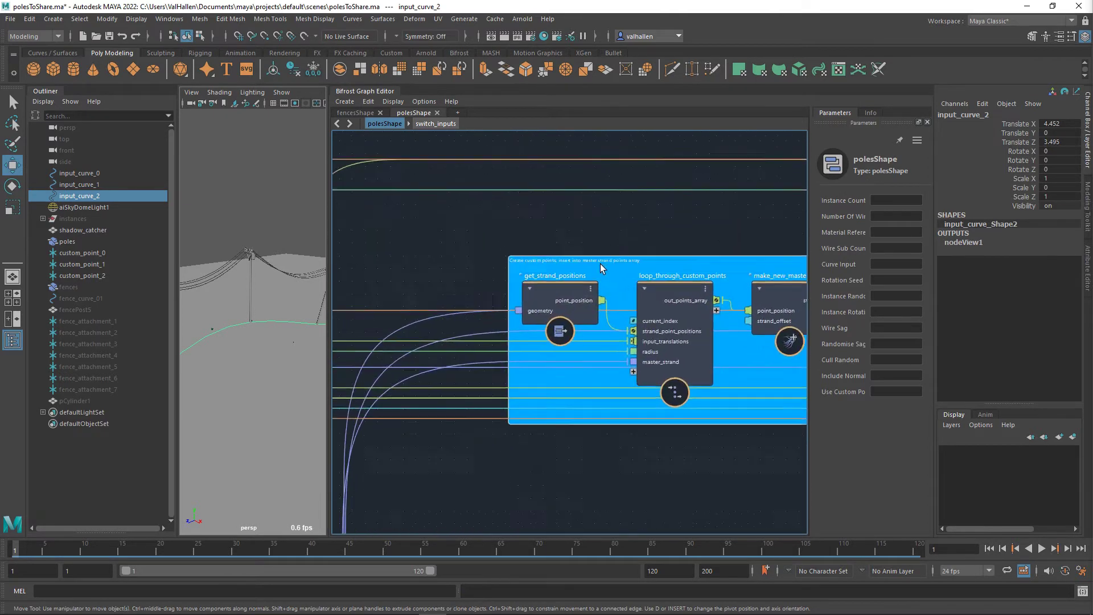
scroll(598, 267, up, 2)
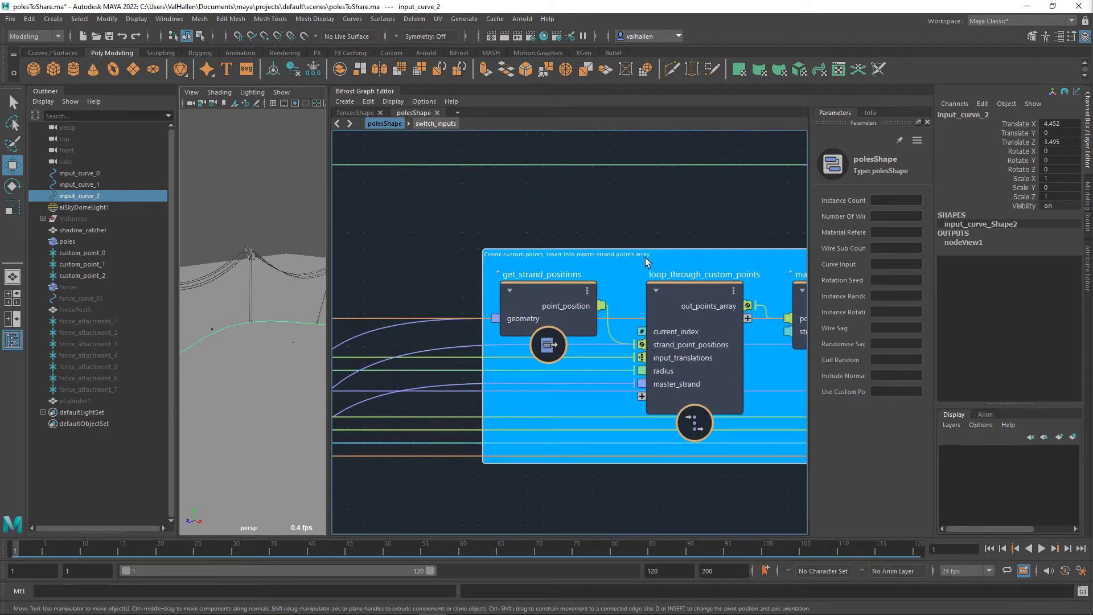
alt+middle_drag(670, 234, 607, 217)
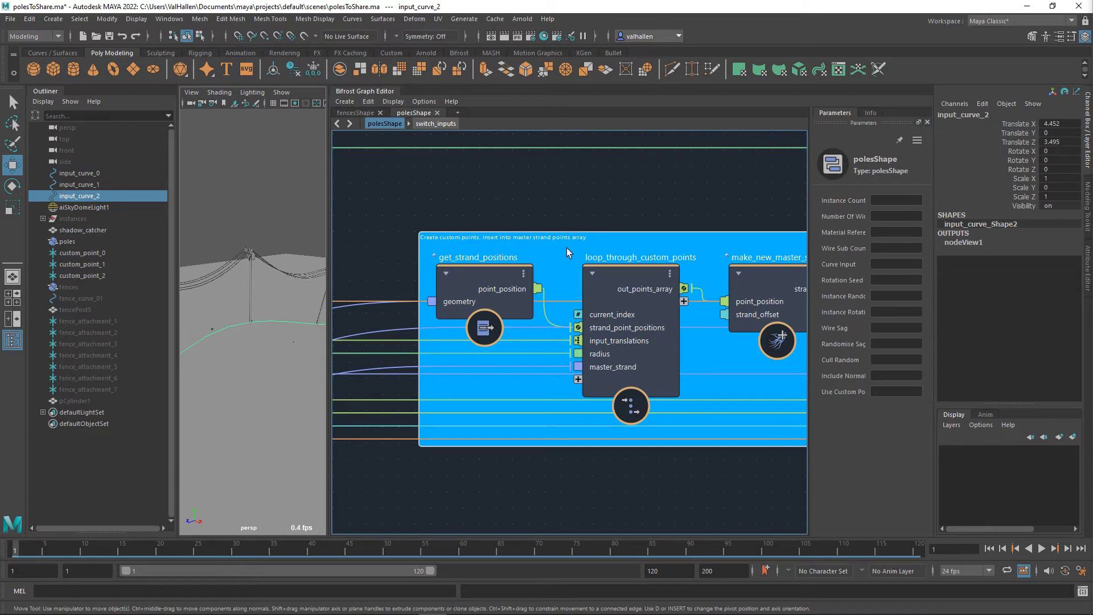
Step: Select the custom_point_0 locator in the viewport and examine the wires feeding the blue custom points group
click(222, 334)
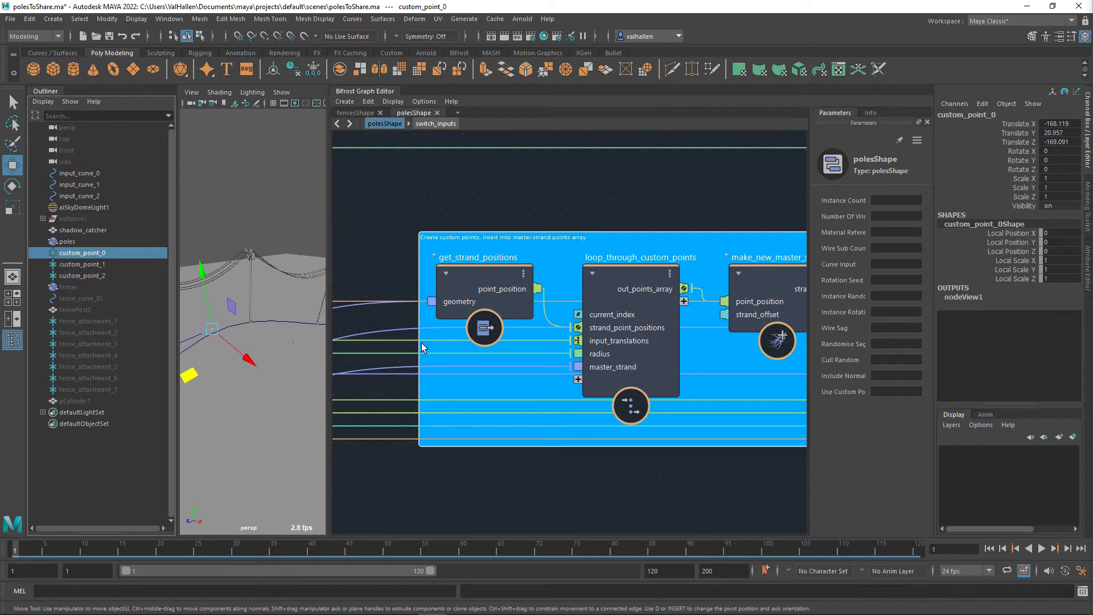
alt+middle_drag(586, 451, 675, 395)
scroll(599, 400, down, 3)
alt+middle_drag(525, 406, 714, 340)
alt+middle_drag(657, 353, 472, 433)
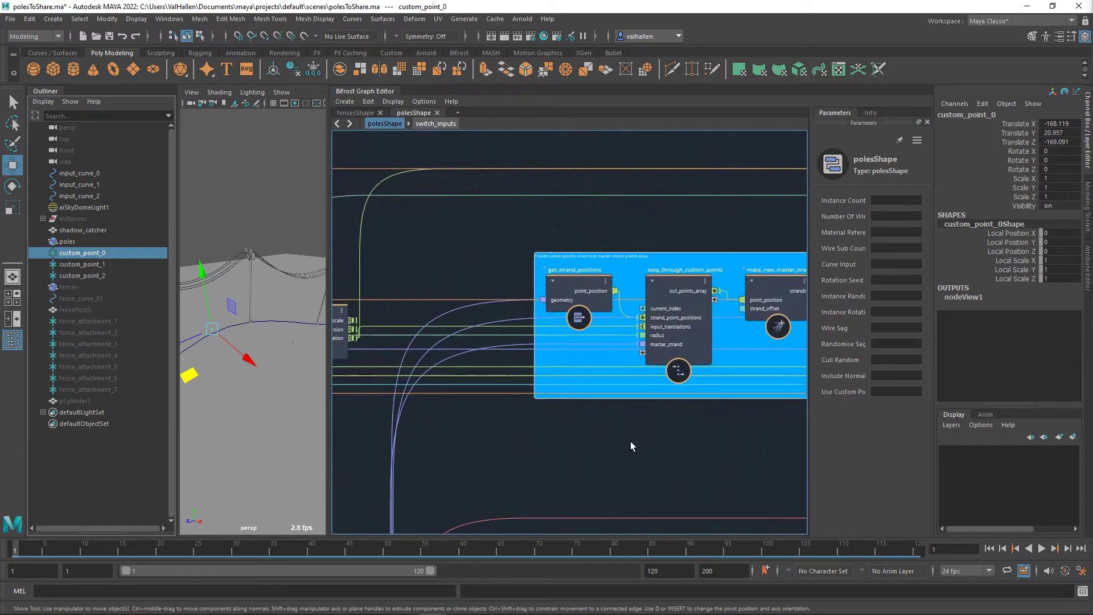
scroll(630, 441, up, 1)
middle_drag(724, 440, 593, 456)
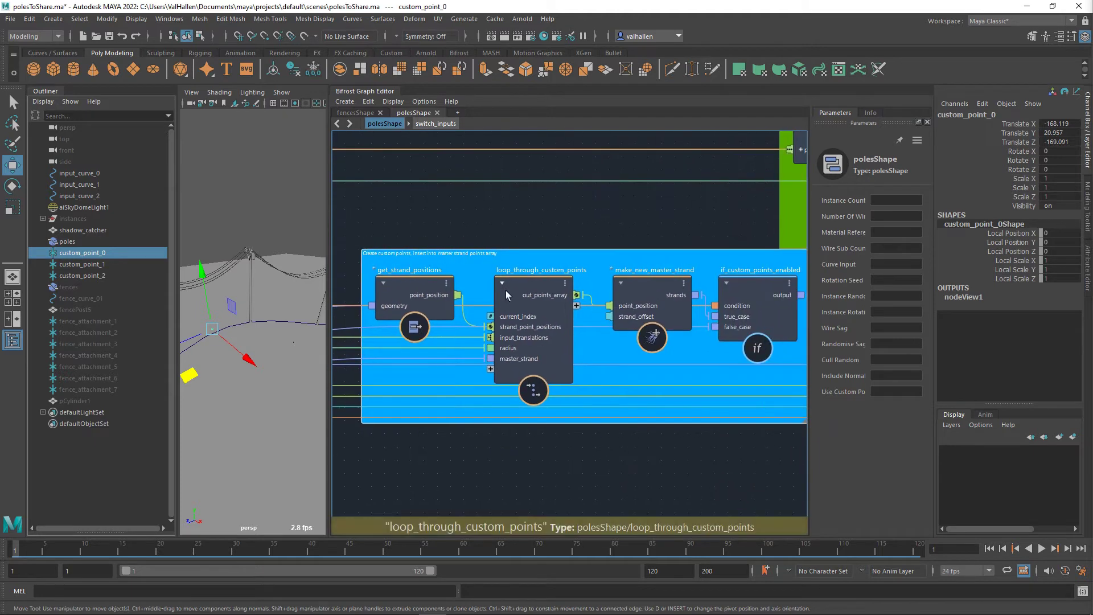
Step: Inside the loop_through_custom_points compound, move the closest_2_in_radius node closer to the input node
double_click(527, 286)
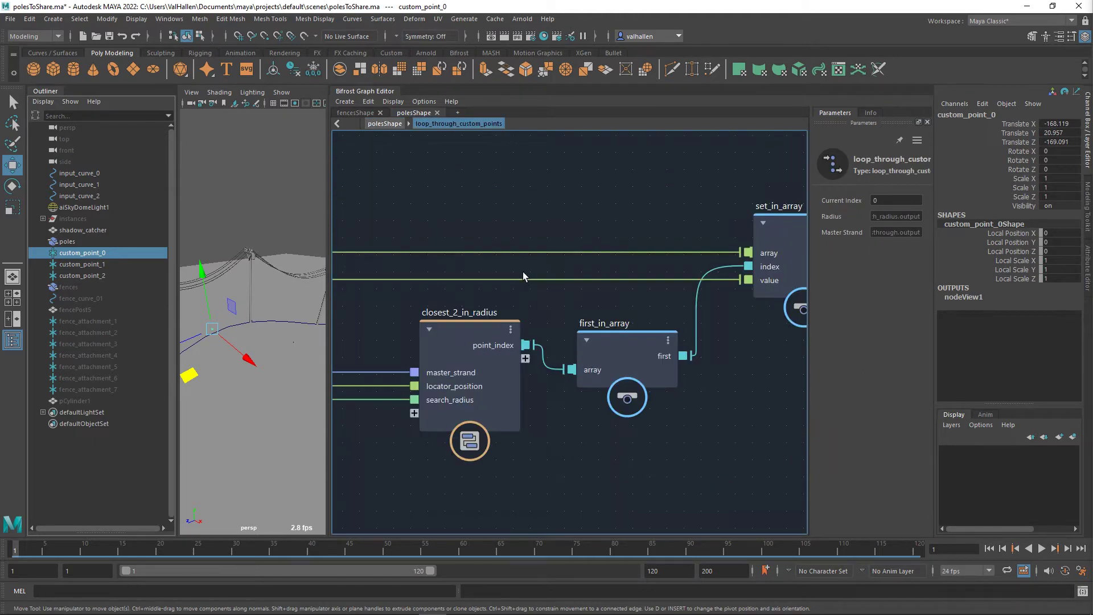
scroll(516, 313, up, 2)
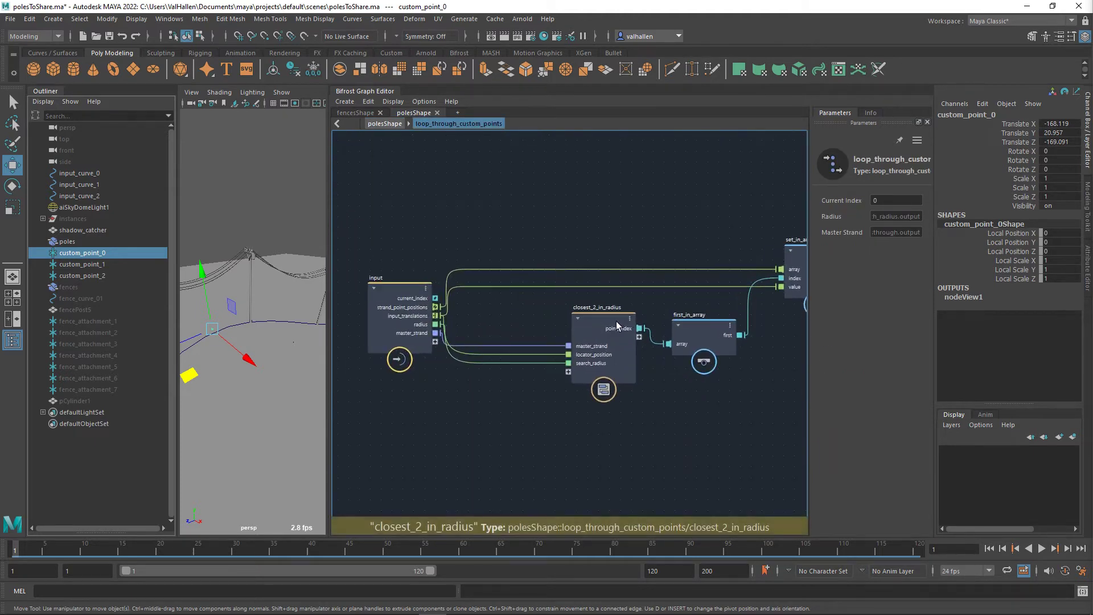
click(597, 333)
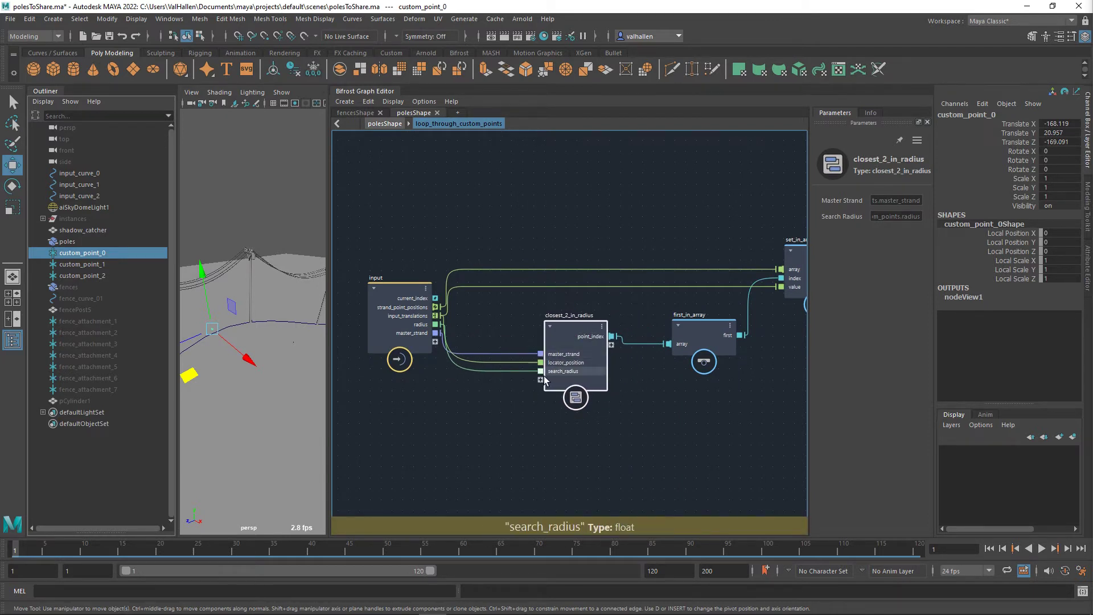
key(u)
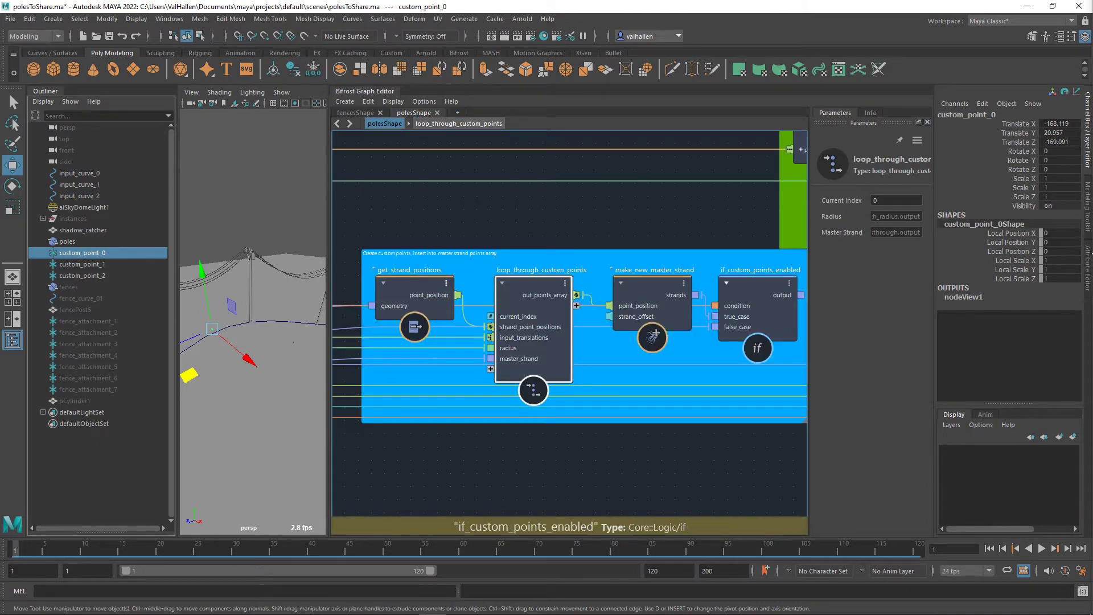
Step: Turn on Use Custom Points for the poles object
click(80, 241)
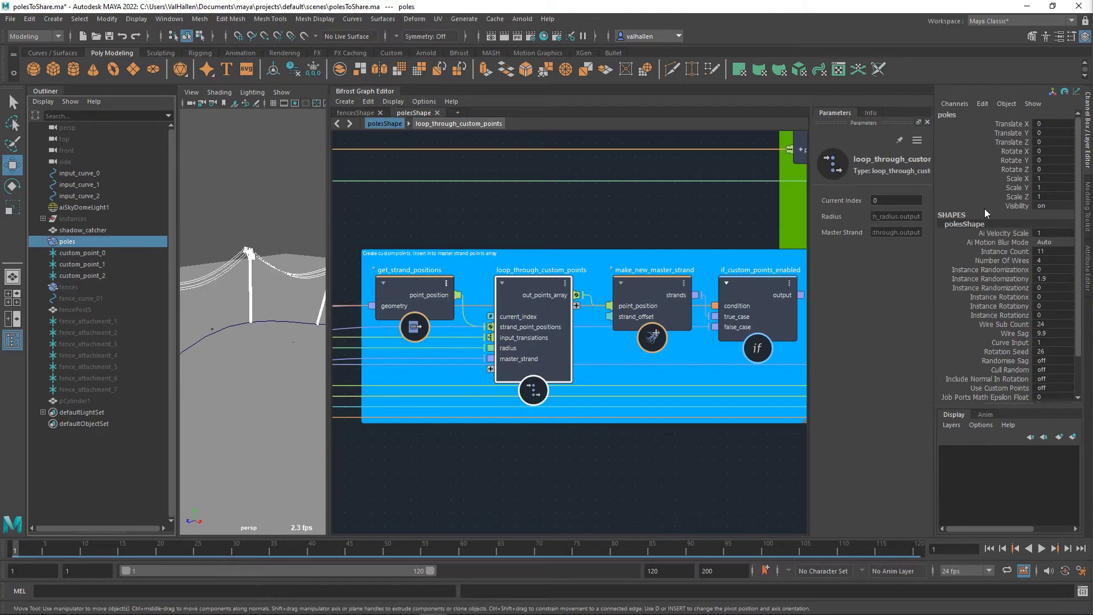
scroll(1048, 345, down, 2)
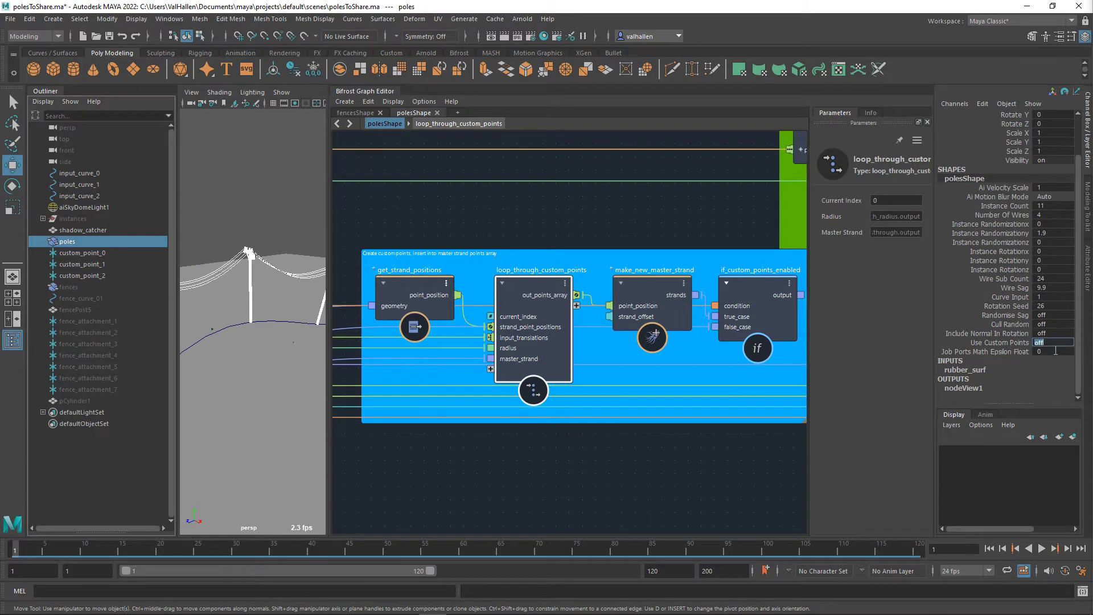
click(234, 215)
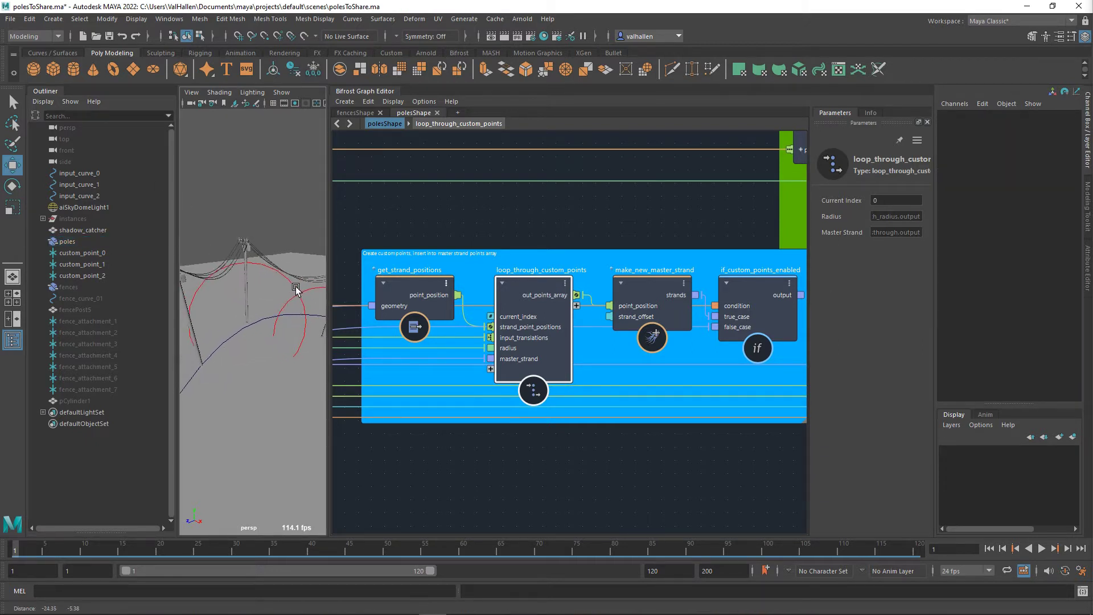
Step: Select custom_point_0 and move it along the curve to about Translate X -160.87 and Translate Z -176.136
alt+drag(295, 289, 93, 298)
click(83, 253)
alt+middle_drag(256, 341, 236, 363)
mouse_move(244, 334)
mouse_down()
mouse_move(232, 335)
mouse_move(249, 347)
mouse_move(255, 323)
mouse_move(263, 330)
mouse_up()
Step: Trace the loop's radius input back to the point_search_radius node and move that node farther from matrix_to_SRT
alt+middle_drag(522, 328, 623, 299)
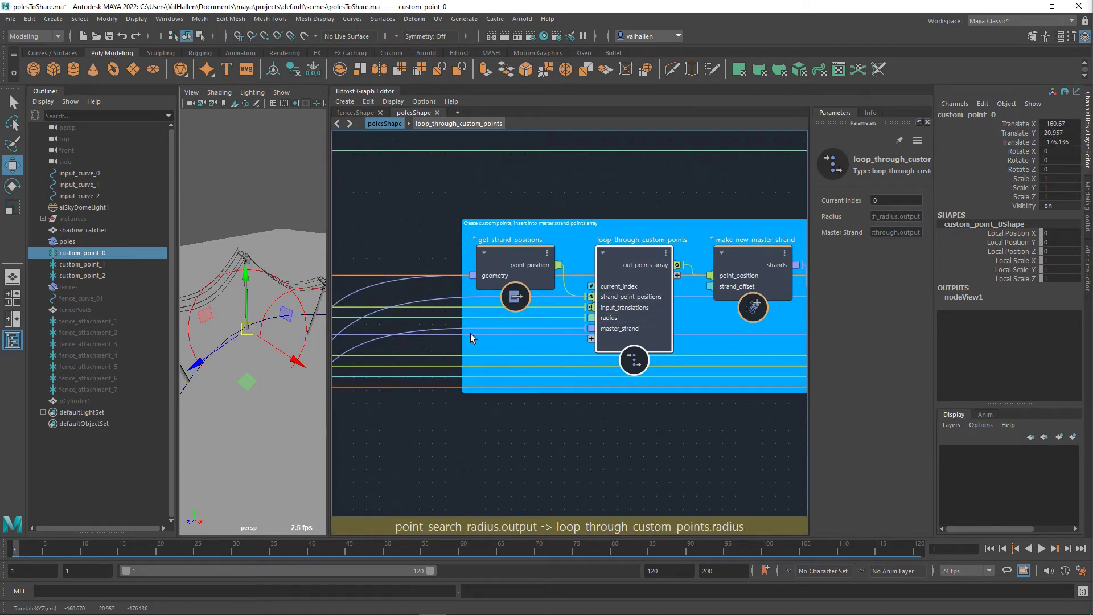
alt+middle_drag(470, 333, 722, 338)
alt+middle_drag(505, 339, 620, 324)
click(464, 402)
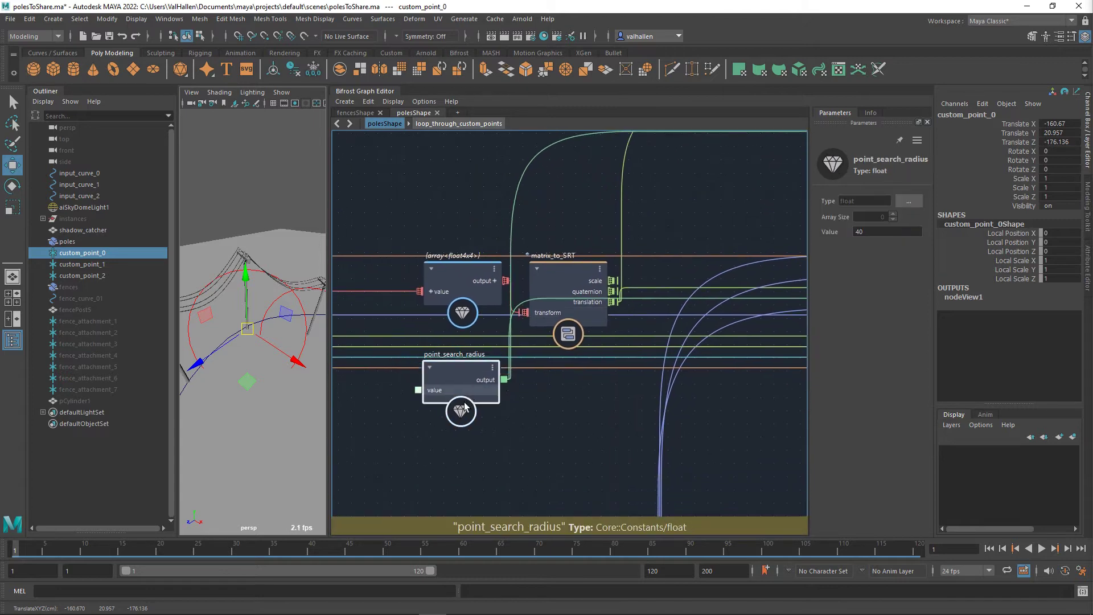
drag(464, 406, 339, 422)
alt+middle_drag(440, 425, 626, 412)
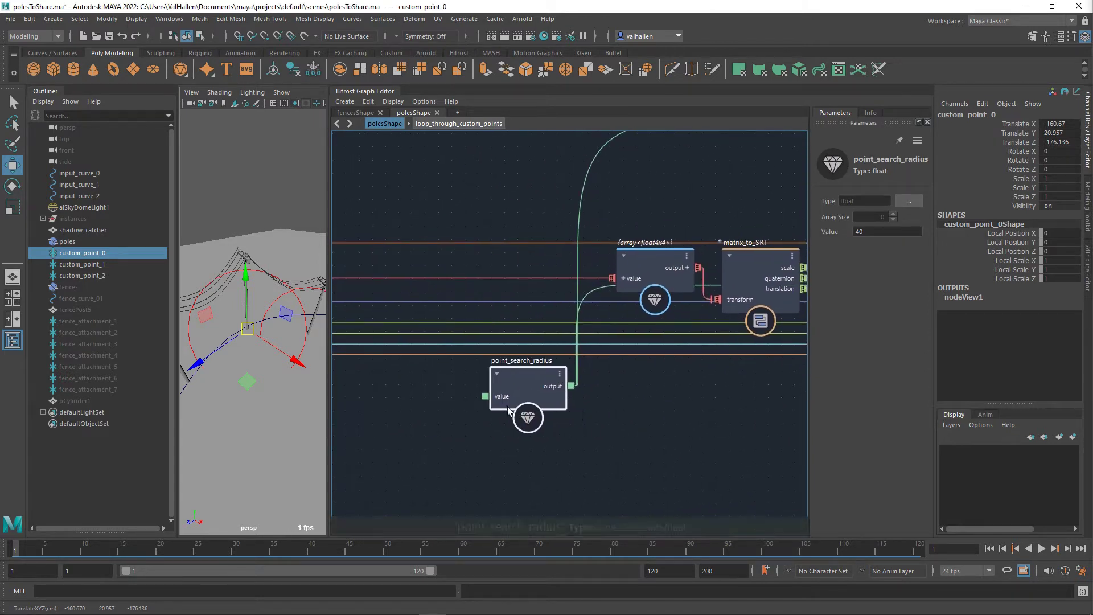
drag(514, 401, 480, 395)
middle_drag(635, 380, 345, 407)
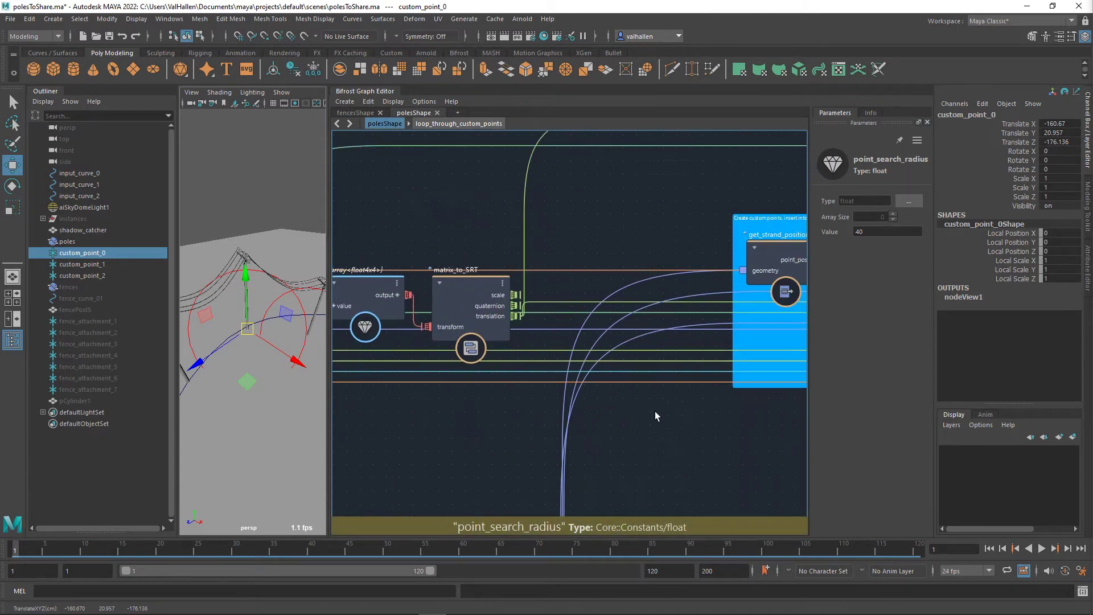
middle_drag(655, 411, 552, 449)
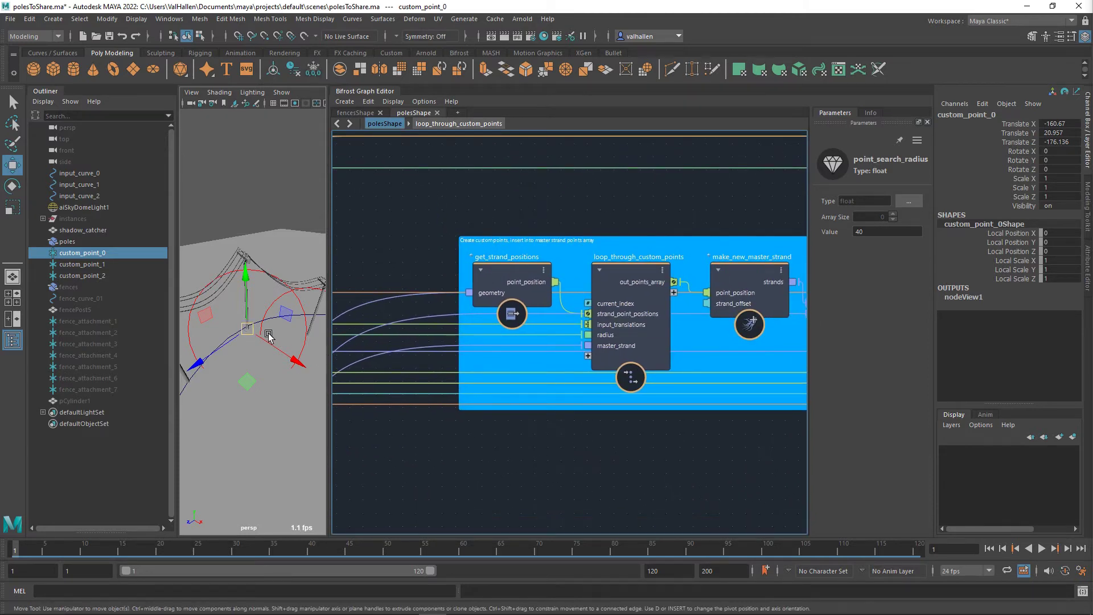
Step: Move custom_point_0 in the viewport to about Translate X -173.8, Y 1.0 and Z -140.7
scroll(266, 337, down, 5)
alt+right_drag(219, 324, 254, 329)
drag(253, 347, 230, 361)
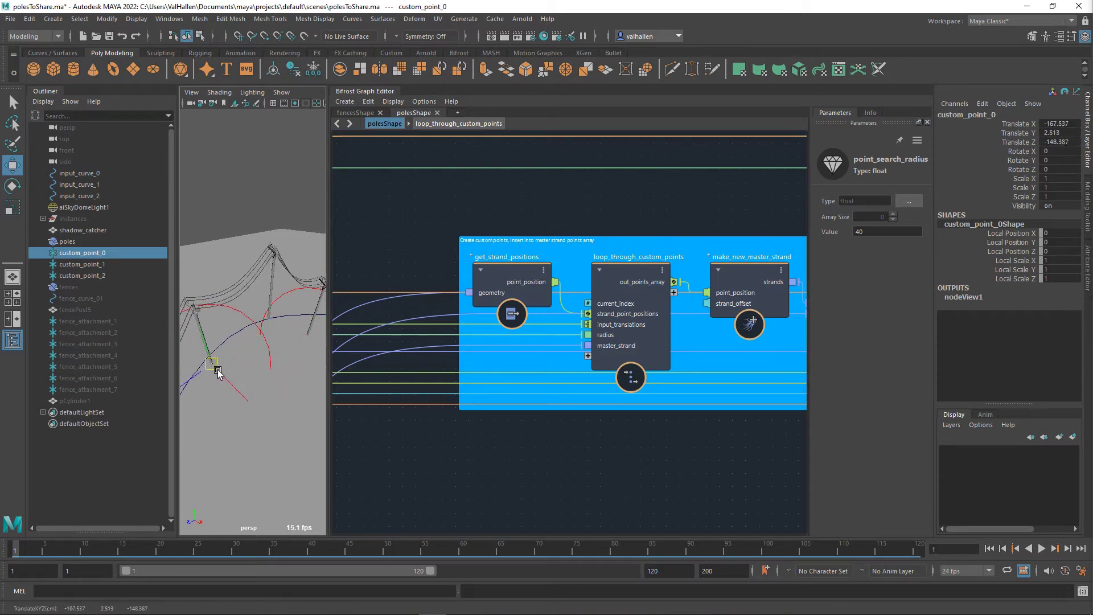
Step: Open the loop_through_custom_points compound and follow its nodes from closest_2_in_radius through first_in_array and set_in_array to the output
scroll(640, 366, down, 1)
alt+middle_drag(719, 361, 614, 325)
scroll(660, 348, up, 1)
double_click(522, 270)
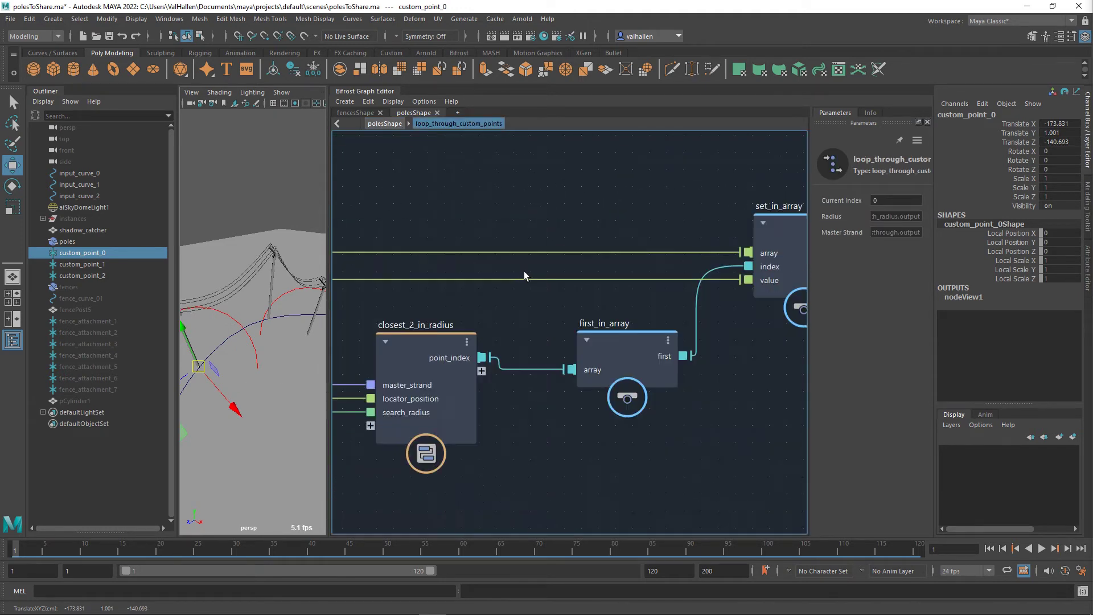
scroll(541, 293, down, 1)
alt+middle_drag(497, 320, 534, 319)
alt+middle_drag(618, 359, 589, 378)
middle_drag(720, 346, 641, 379)
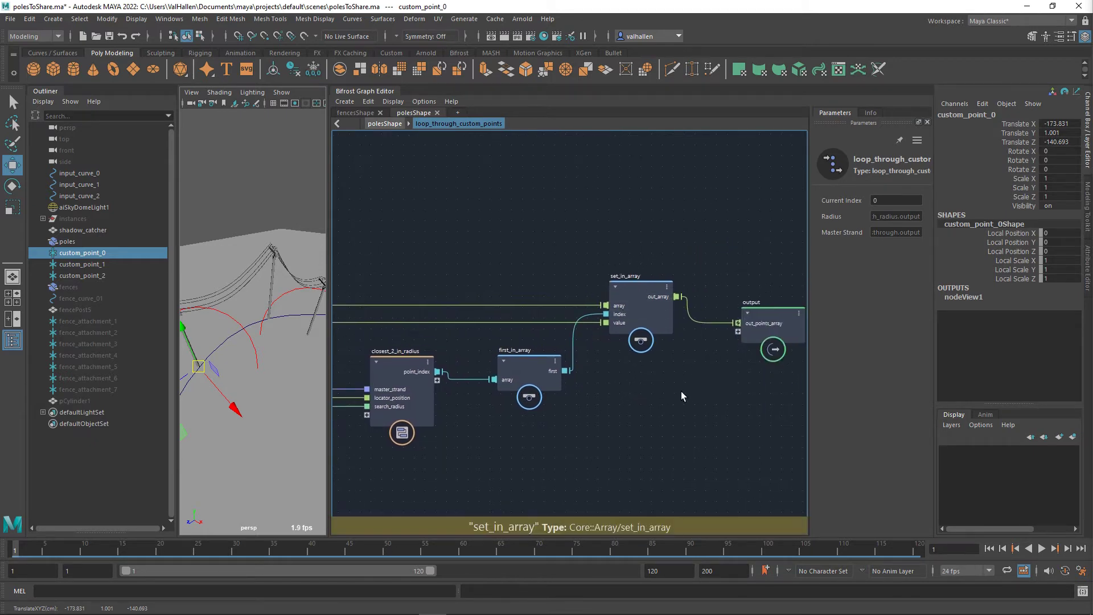
middle_drag(704, 356, 560, 342)
key(u)
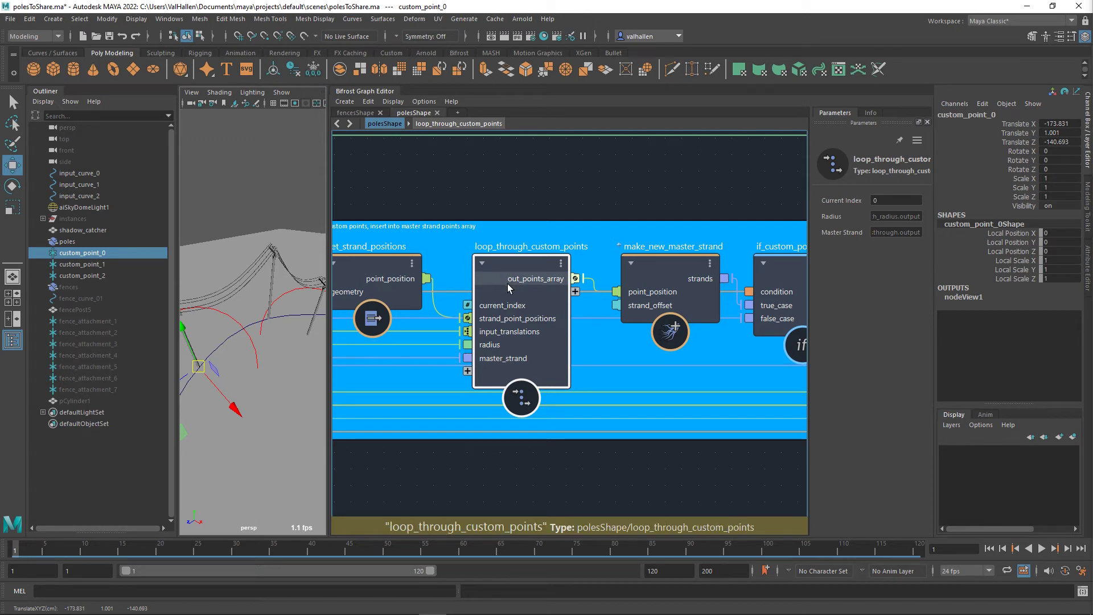
Step: Reopen loop_through_custom_points and examine how its input node feeds closest_2_in_radius and set_in_array, ending back in the parent graph
double_click(537, 270)
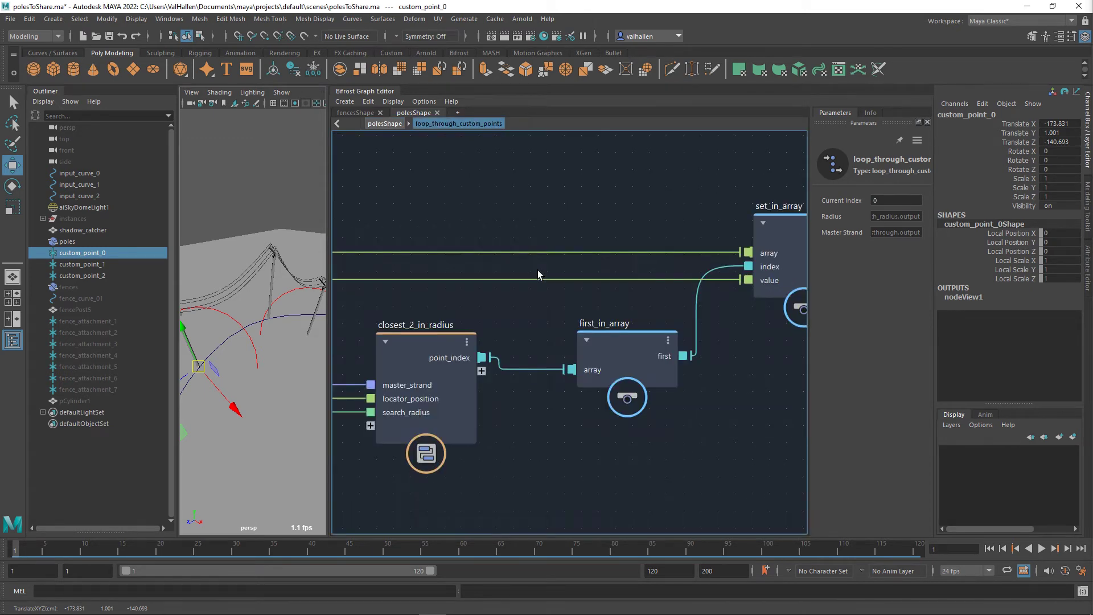
middle_drag(537, 269, 586, 290)
middle_drag(570, 332, 434, 331)
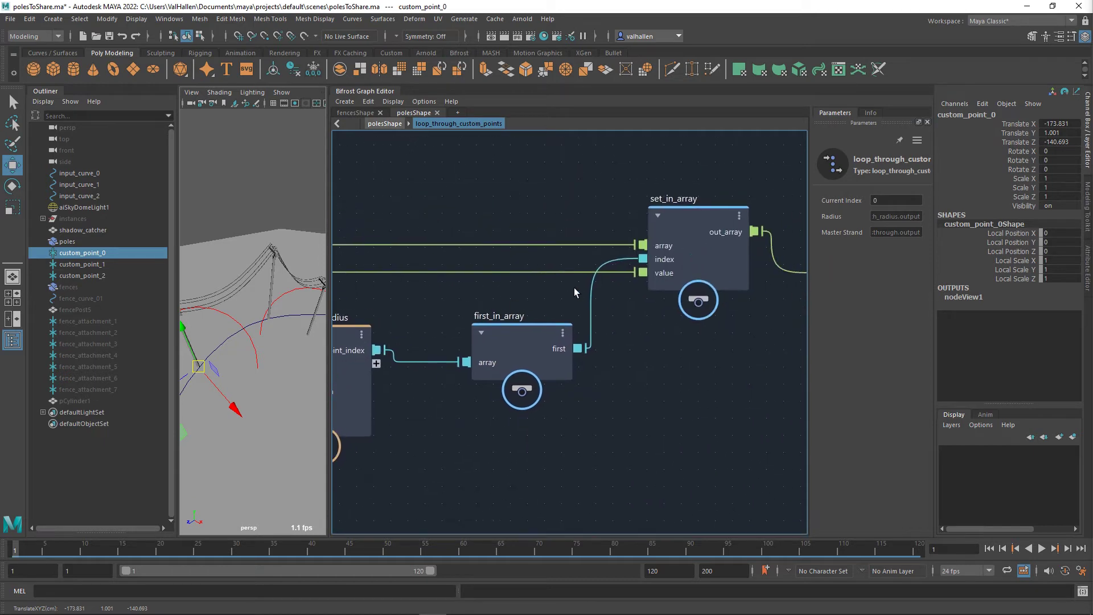
scroll(677, 221, down, 2)
middle_drag(509, 279, 770, 288)
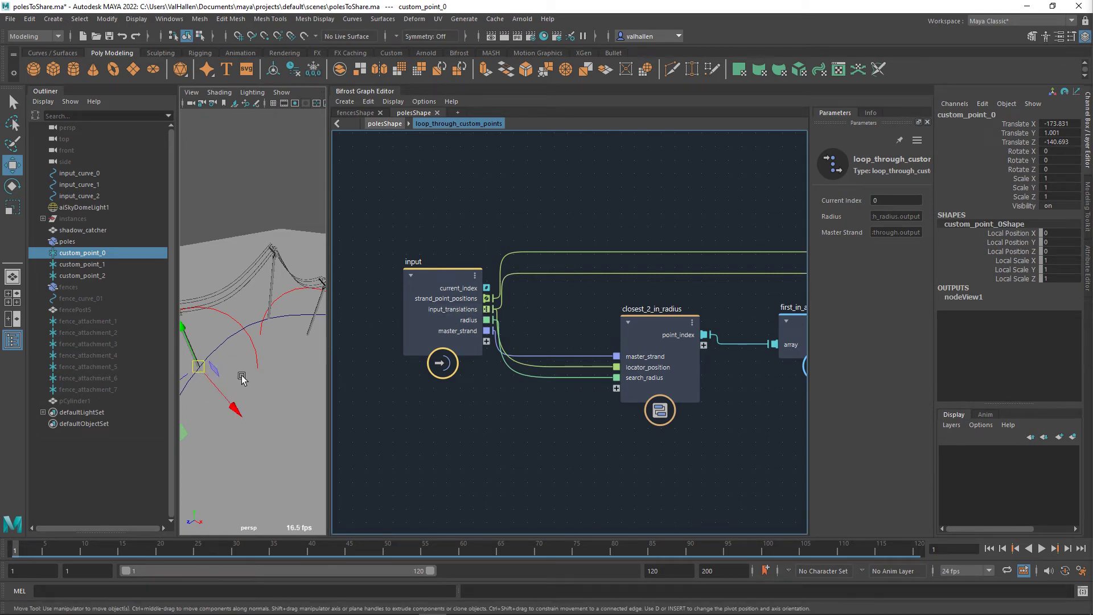
key(BackSpace)
Step: Trace the input_translations wire back through matrix_to_SRT to the Custom_Points port of the main_input node
middle_drag(412, 349, 746, 332)
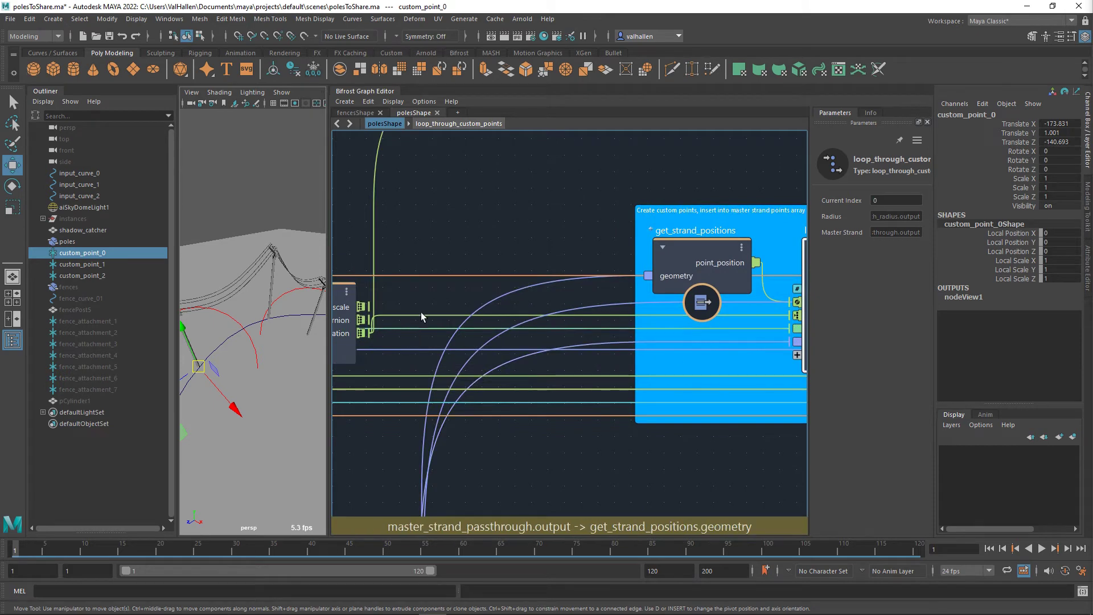
middle_drag(421, 311, 590, 293)
click(578, 297)
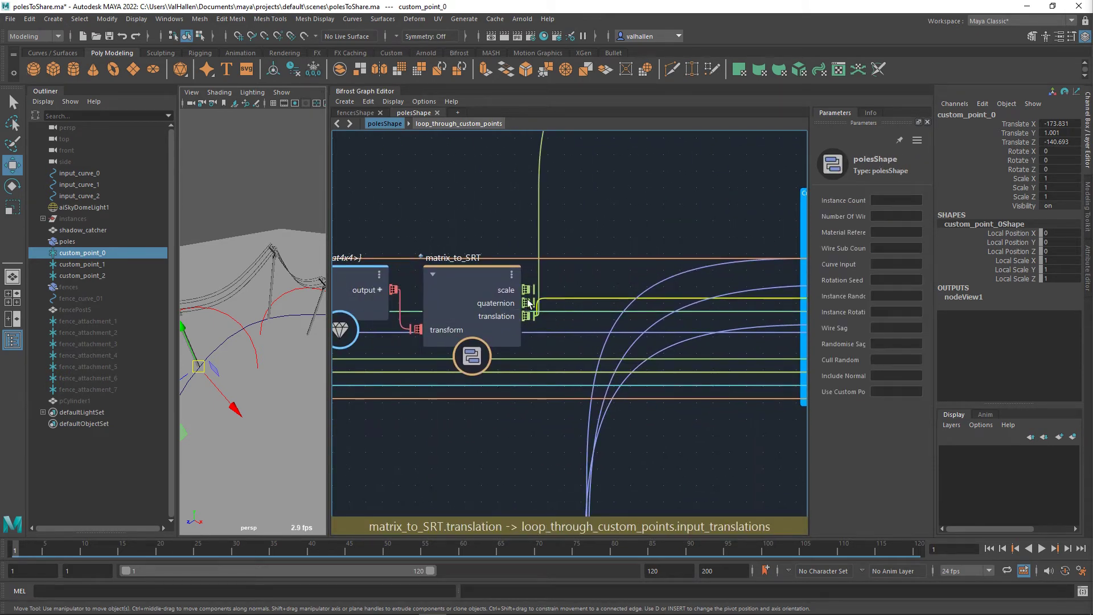
drag(472, 298, 472, 280)
middle_drag(469, 231, 599, 214)
click(471, 256)
scroll(515, 221, down, 2)
middle_drag(530, 217, 757, 234)
middle_drag(487, 231, 647, 212)
click(593, 271)
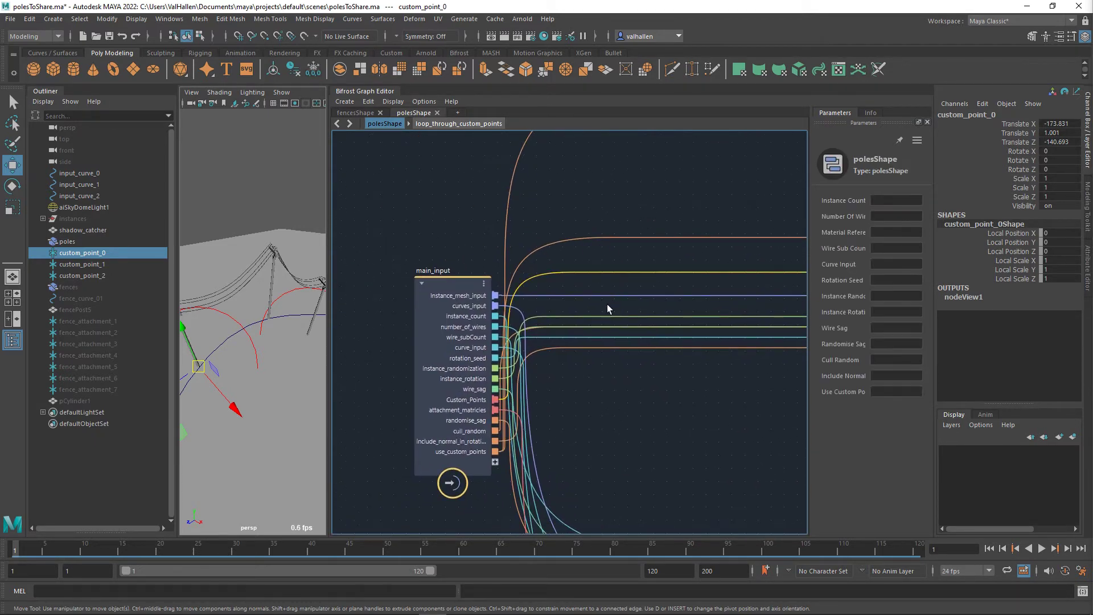
scroll(582, 383, up, 1)
scroll(544, 396, up, 3)
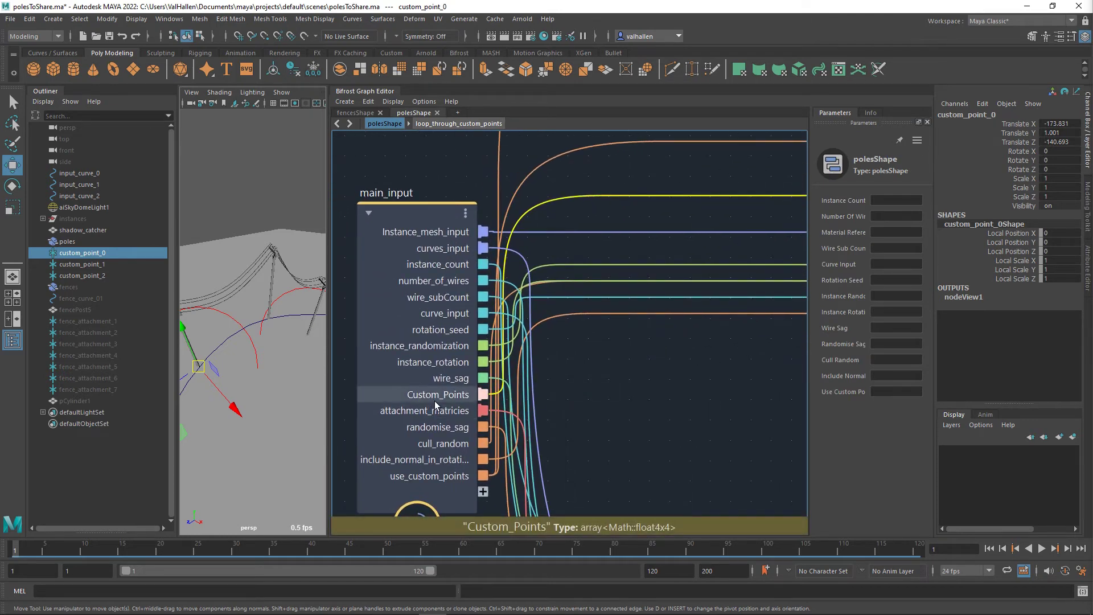
Step: Follow the Custom_Points wire forward from main_input through matrix_to_SRT to the blue custom points group
middle_drag(581, 388, 249, 394)
middle_drag(683, 386, 364, 405)
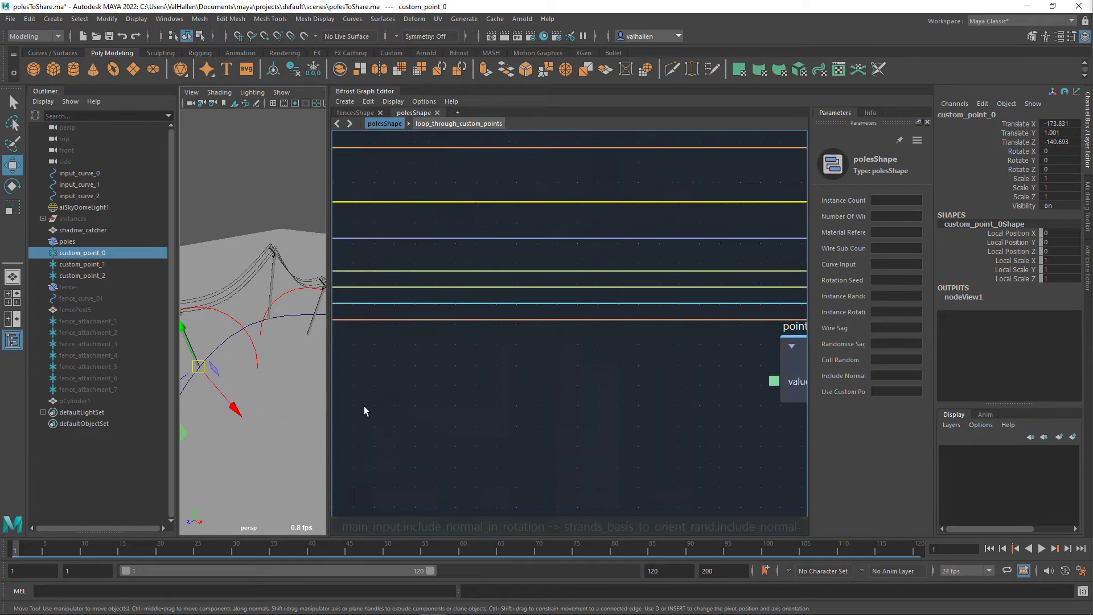
middle_drag(702, 407, 255, 441)
middle_drag(476, 449, 326, 478)
middle_drag(427, 466, 364, 483)
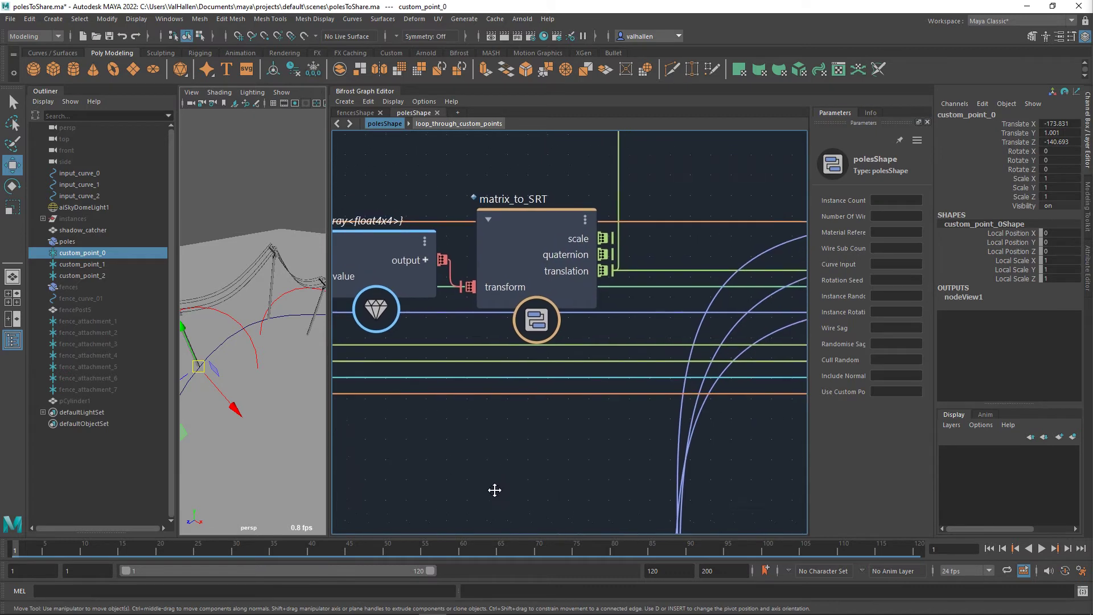
middle_drag(495, 490, 499, 512)
mouse_move(742, 268)
middle_down()
mouse_move(699, 262)
mouse_move(743, 262)
middle_up()
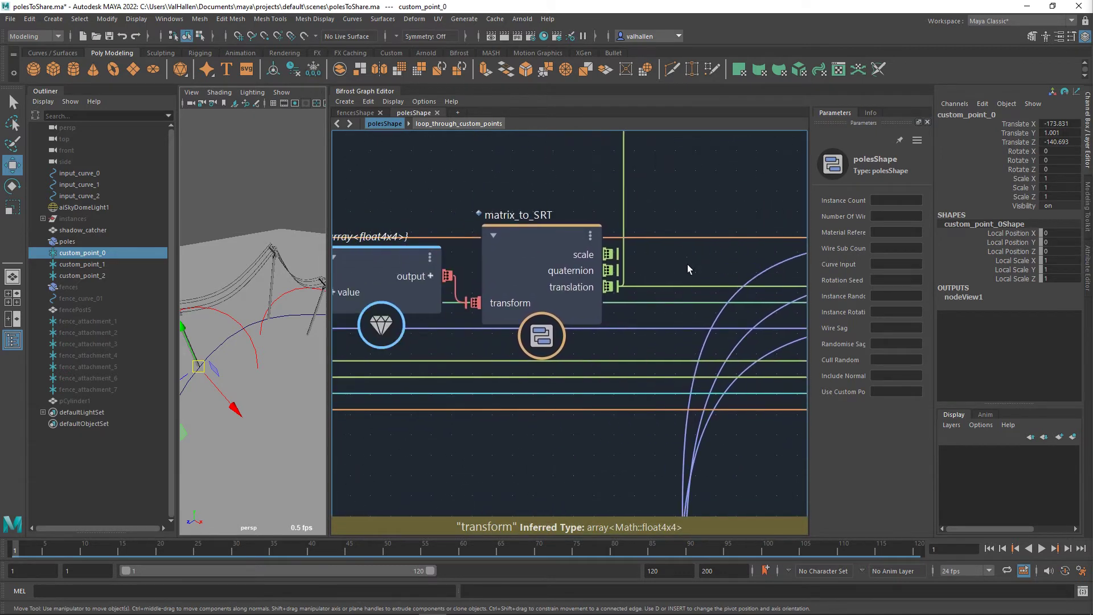
scroll(737, 191, down, 2)
middle_drag(737, 191, 433, 194)
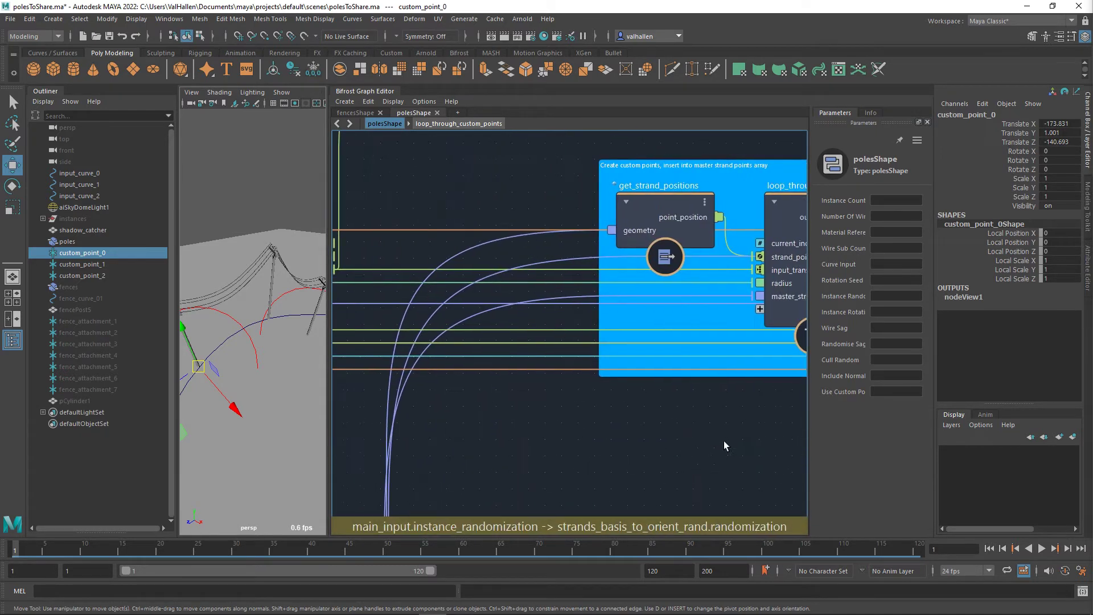
Step: Open the loop_through_custom_points compound and follow its input wires through closest_2_in_radius to first_in_array
middle_drag(723, 440, 540, 461)
middle_drag(659, 461, 624, 467)
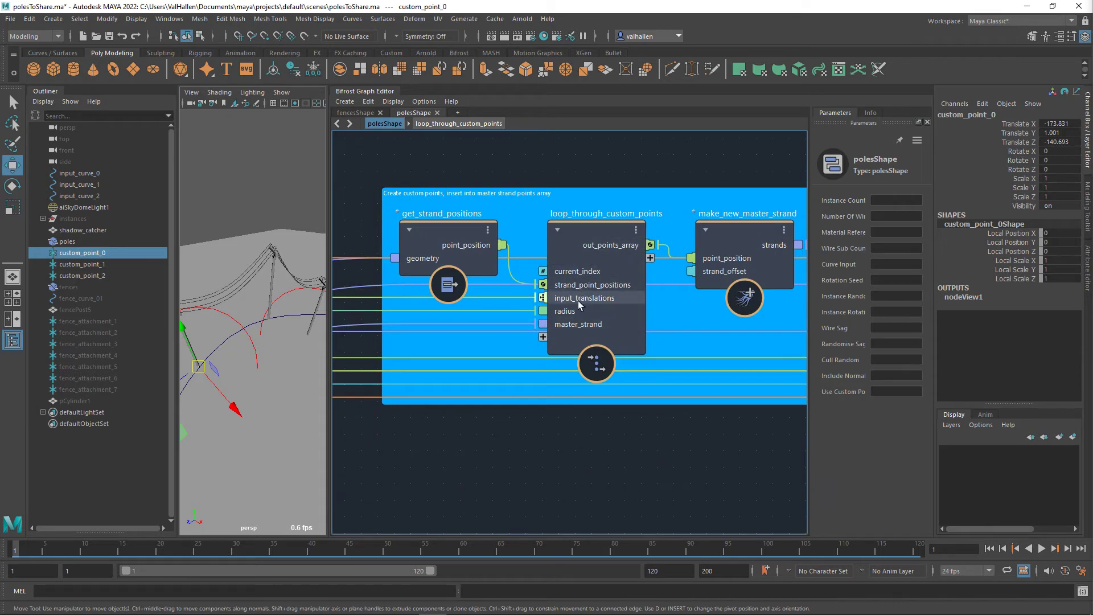
double_click(596, 233)
scroll(547, 251, down, 3)
middle_drag(532, 341, 659, 353)
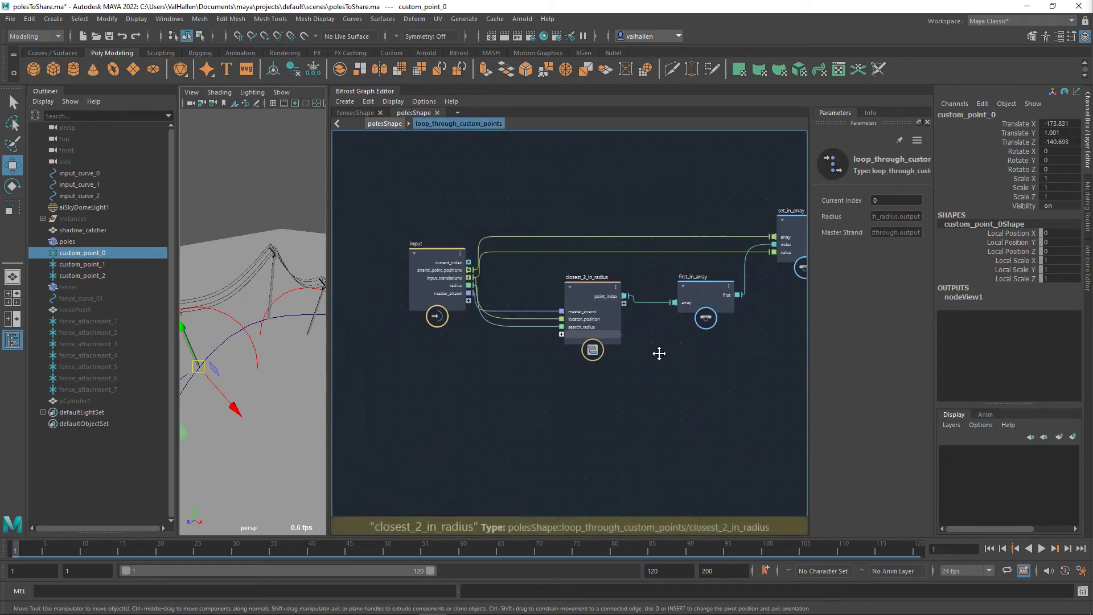
scroll(480, 344, up, 4)
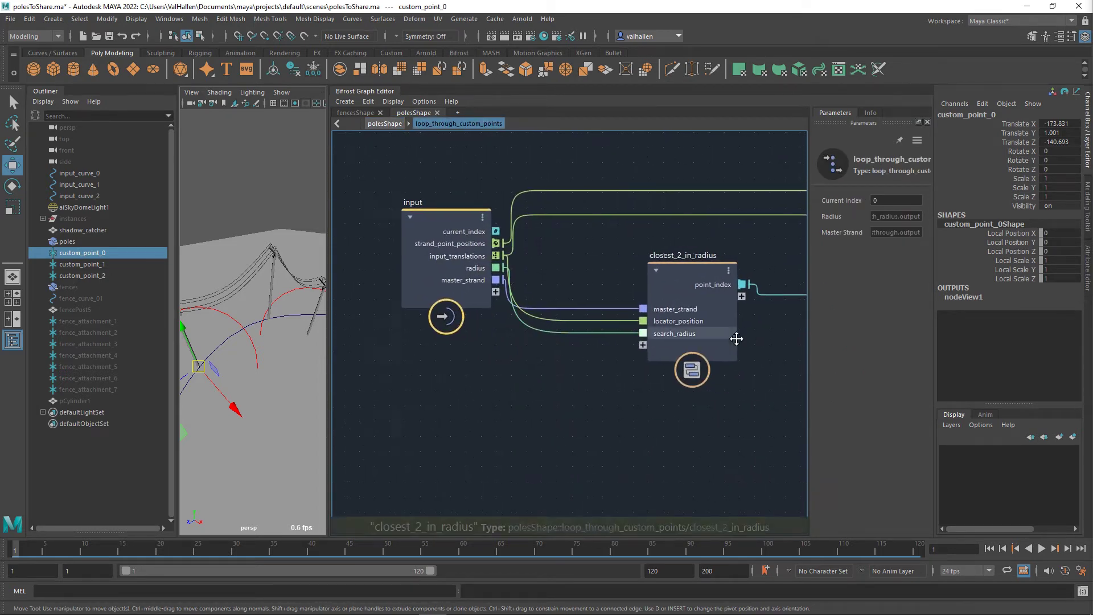
middle_drag(736, 339, 547, 317)
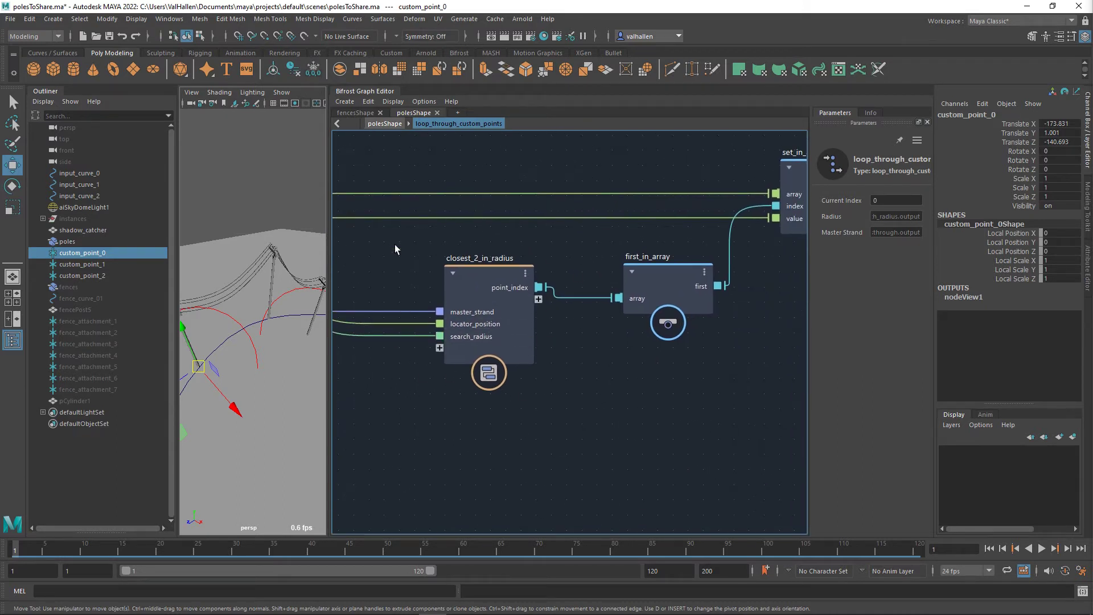
Step: Open the closest_2_in_radius compound, trace build_closest_accelerator through sample_closest_in_radius_accelerator to the output, and return to the enclosing compound
double_click(487, 271)
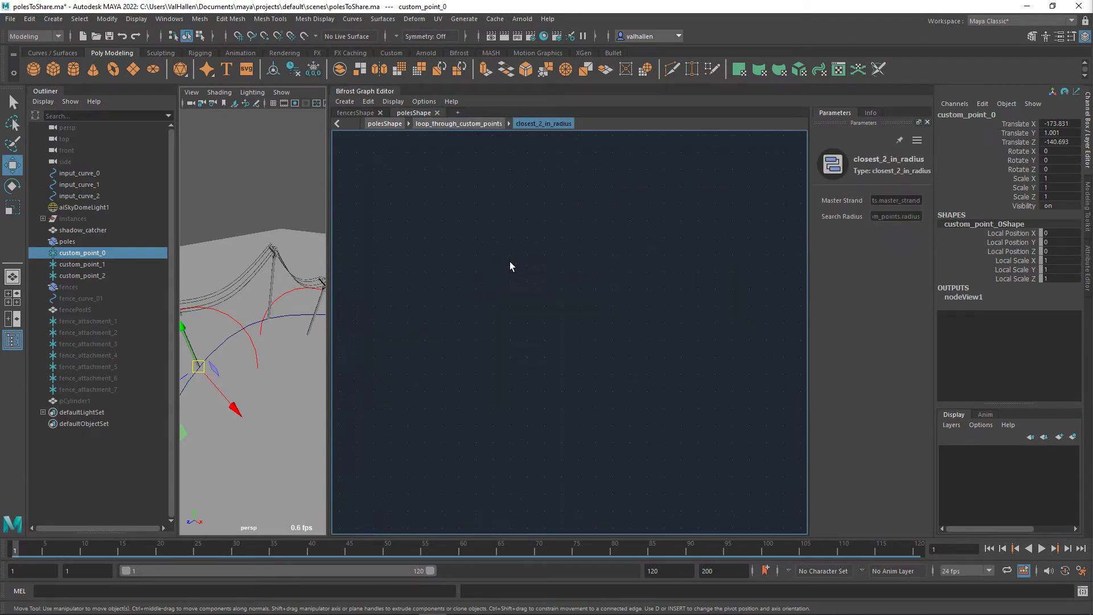
scroll(654, 253, up, 5)
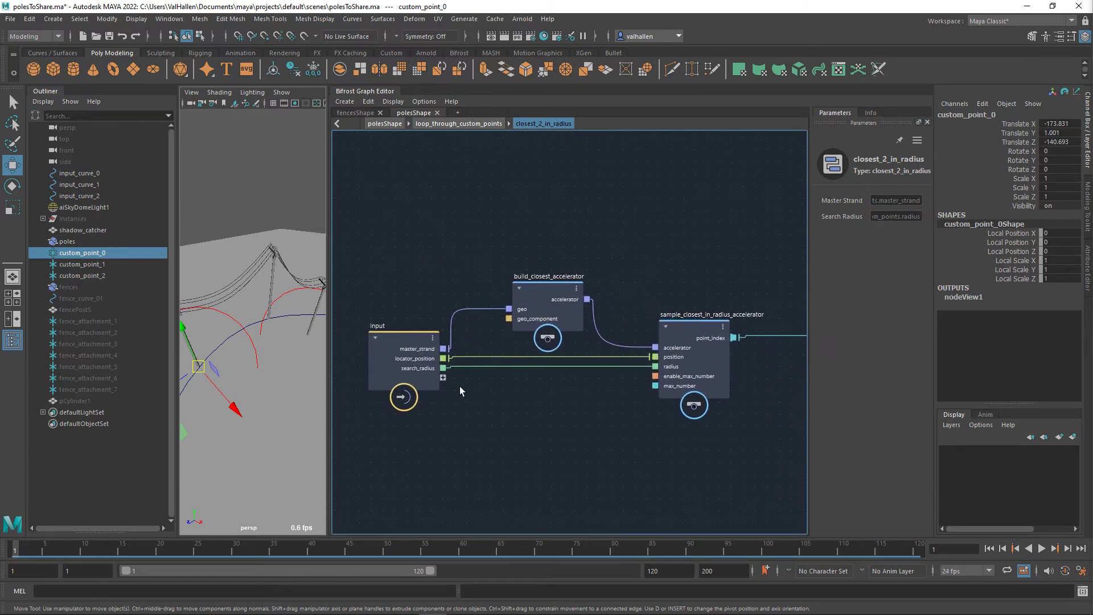
alt+middle_drag(714, 273, 624, 230)
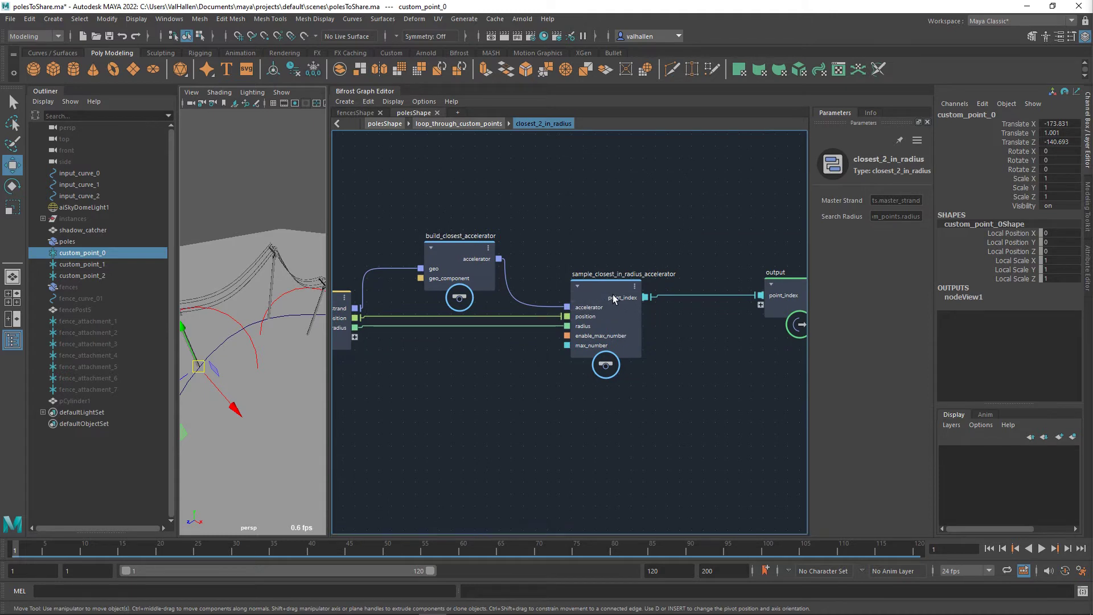
double_click(678, 322)
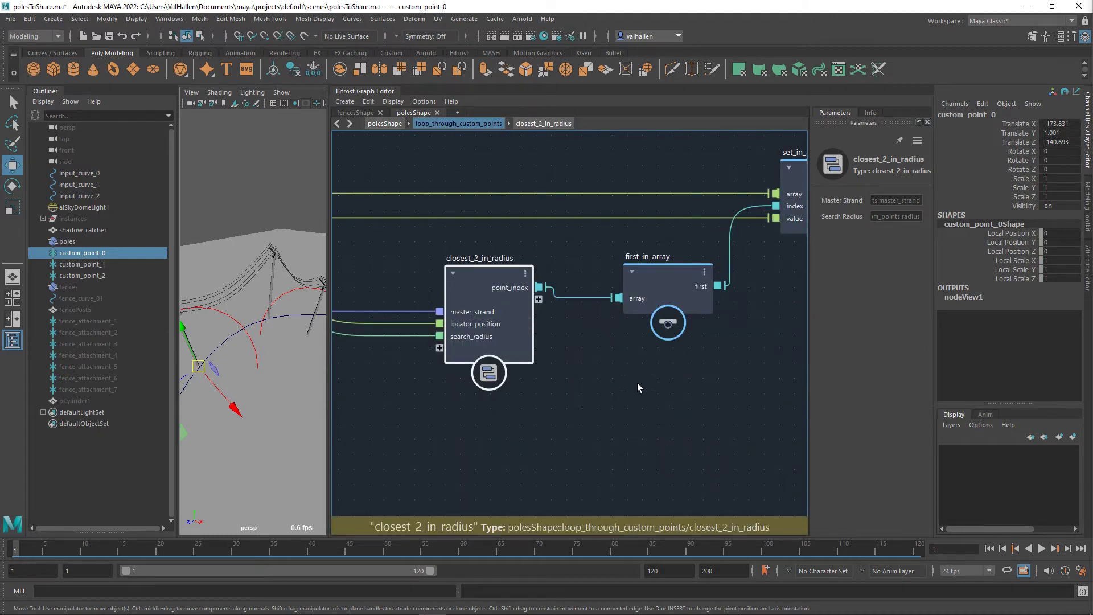
Step: Check first_in_array's connections, then reopen closest_2_in_radius and inspect the Max Number setting of sample_closest_in_radius_accelerator
alt+middle_drag(587, 366, 512, 387)
drag(592, 302, 598, 289)
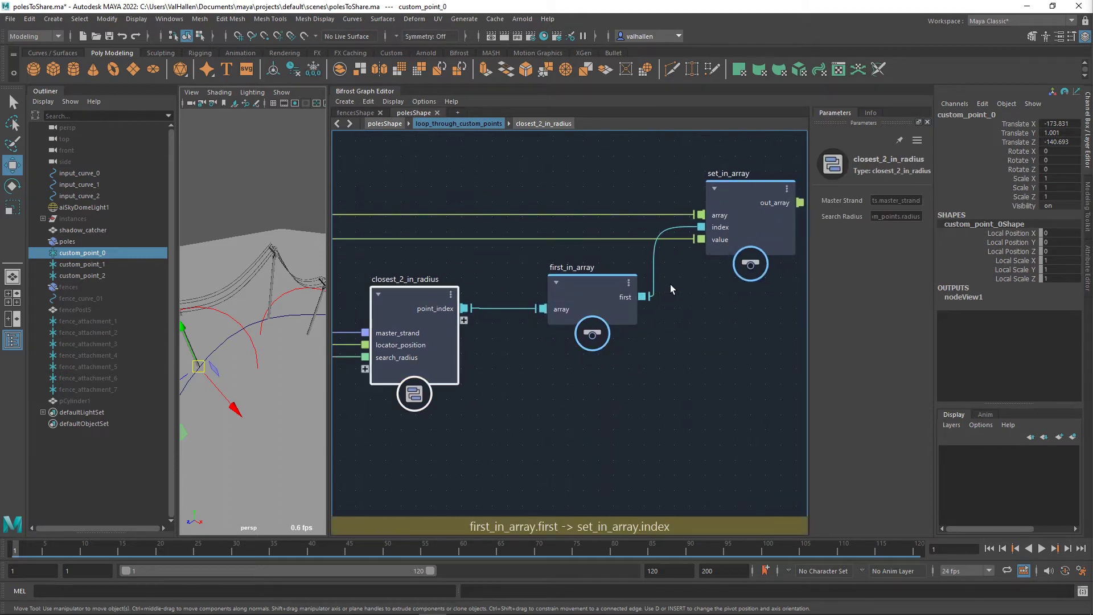
double_click(422, 299)
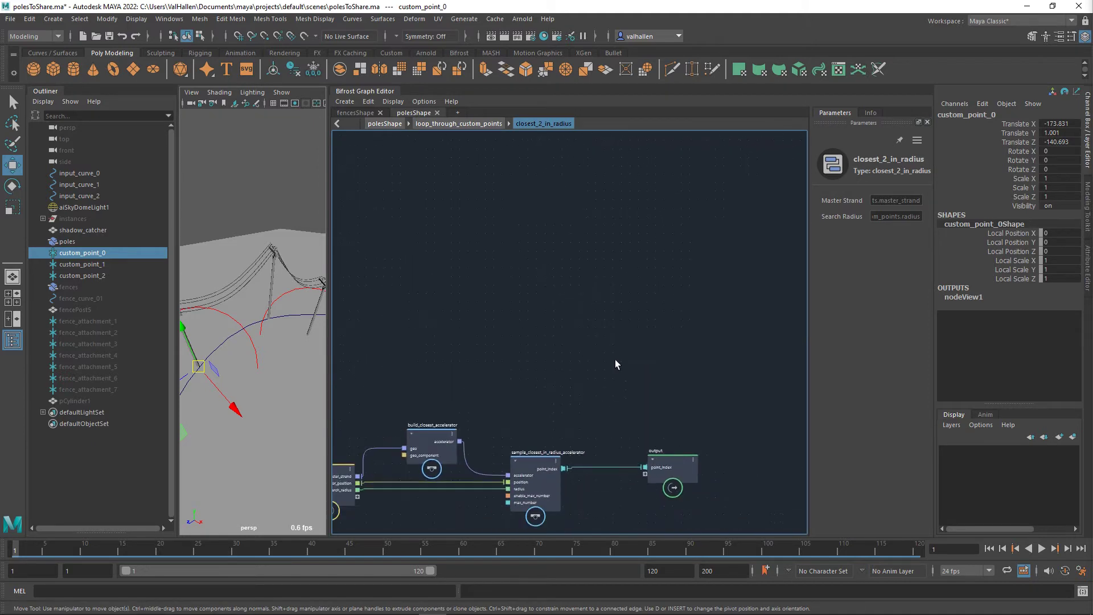
scroll(621, 309, up, 3)
click(571, 370)
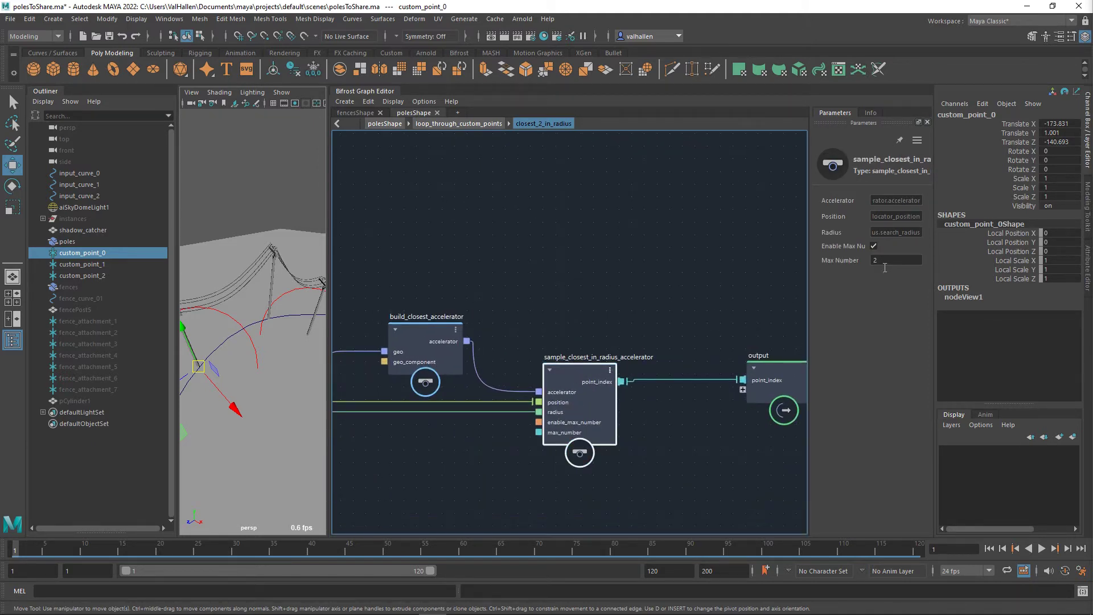
key(u)
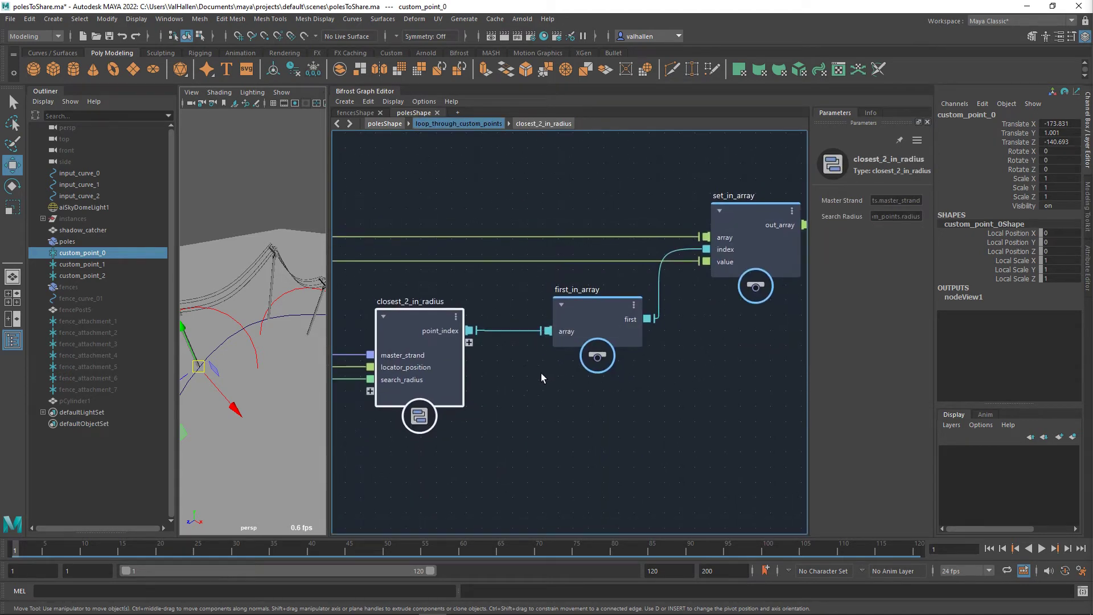
Step: Follow set_in_array to the out_points_array output and return to the polesShape graph
alt+middle_drag(756, 347, 696, 359)
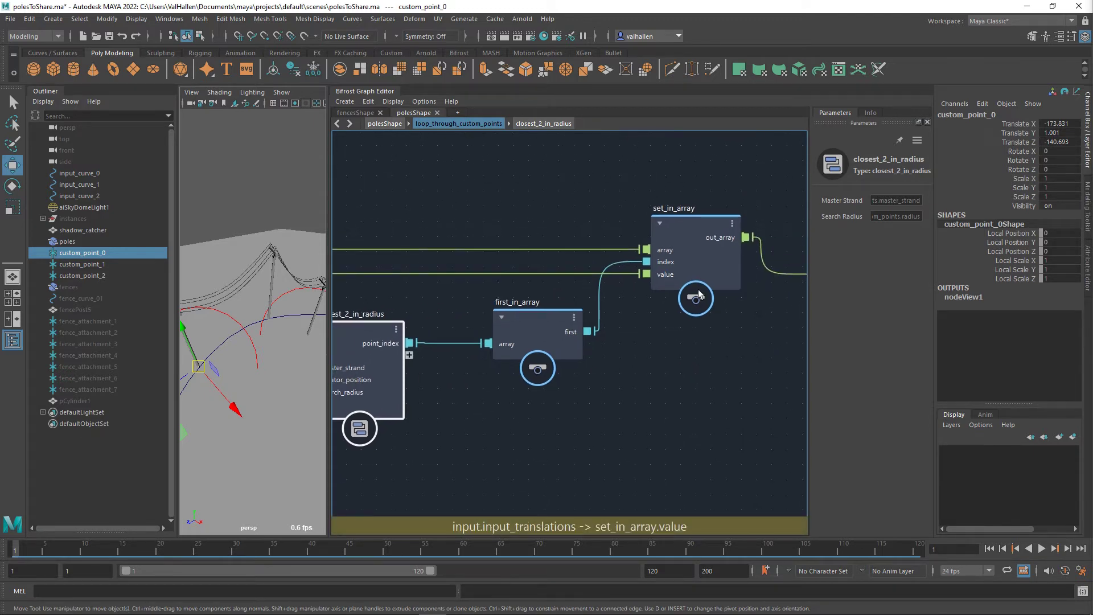
alt+middle_drag(782, 357, 589, 282)
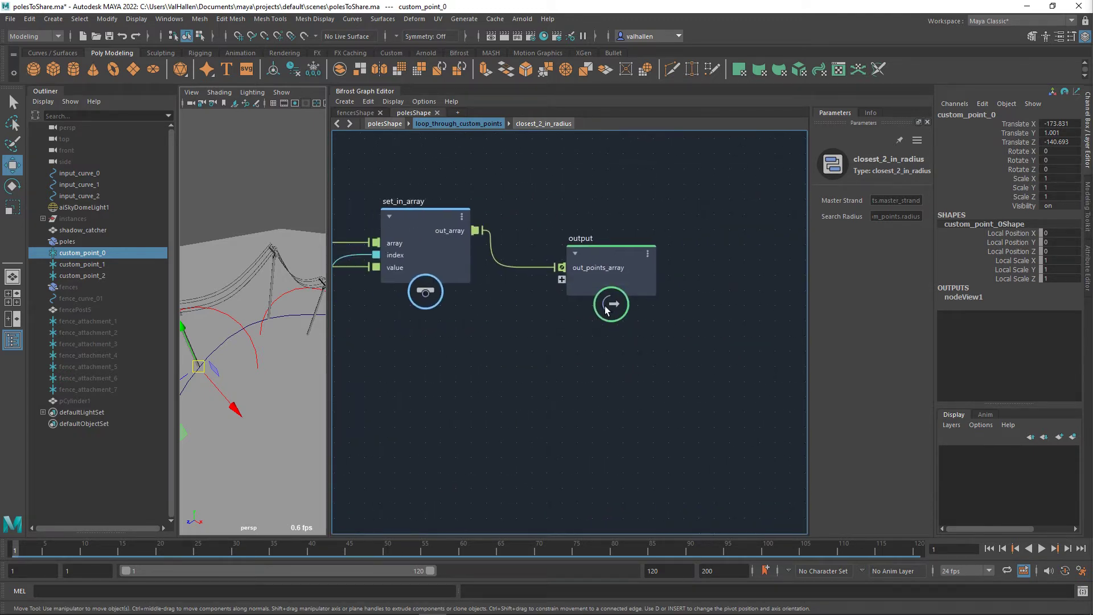
key(u)
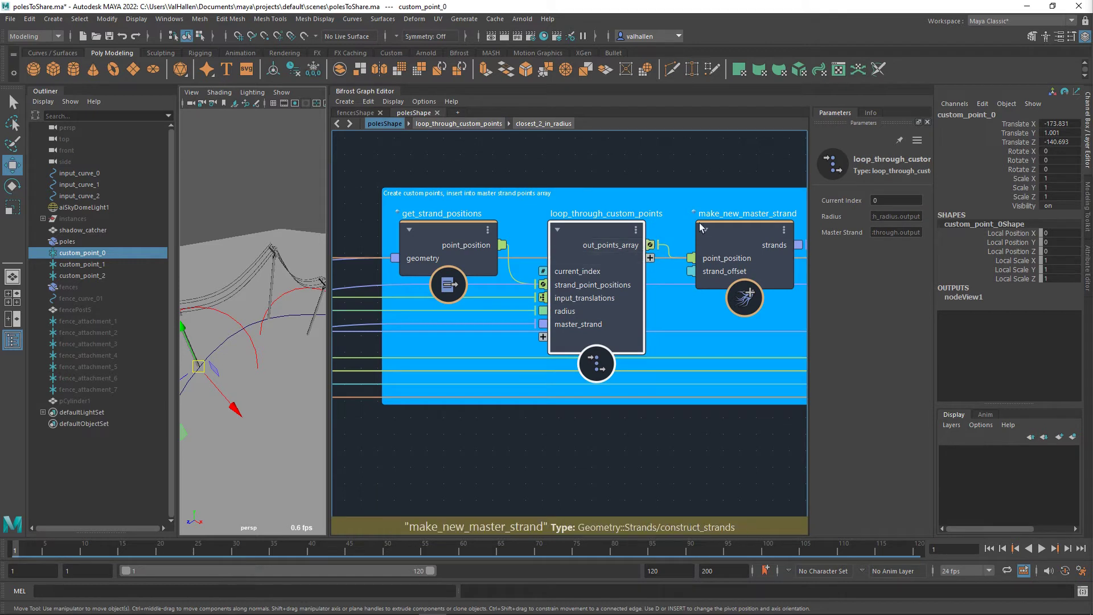
Step: Inspect make_new_master_strand and how it and the passthrough strand feed the true and false cases of if_custom_points_enabled
middle_drag(689, 162, 509, 163)
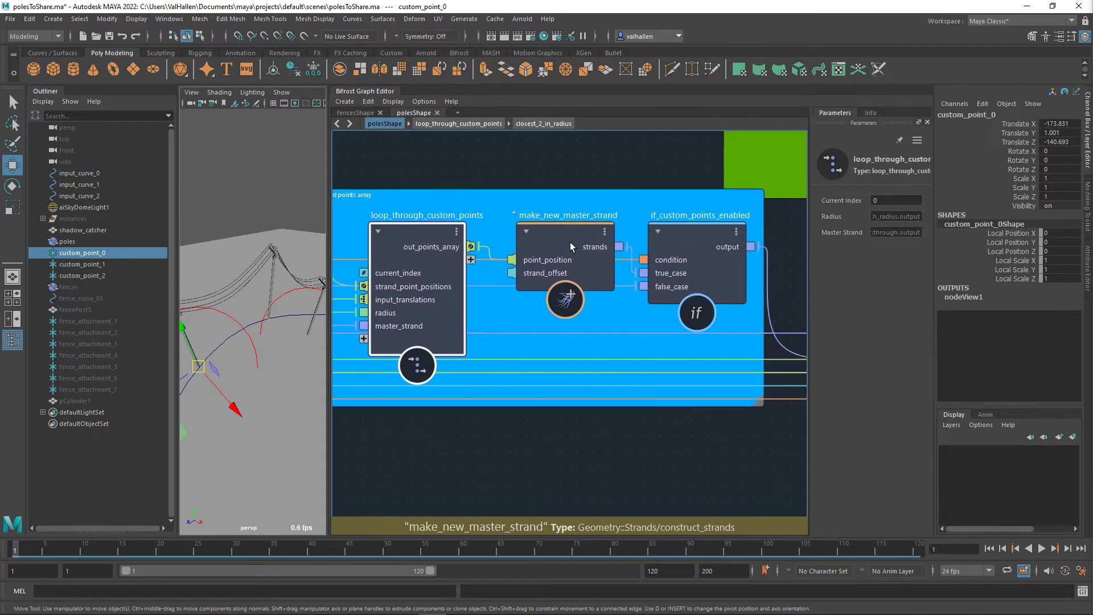
click(554, 234)
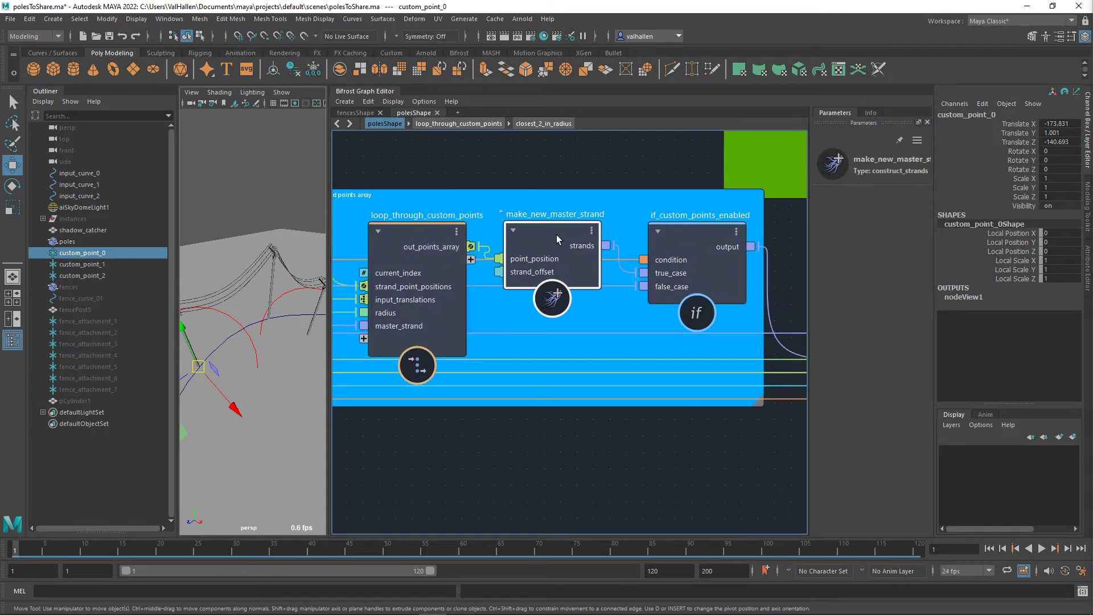
click(703, 242)
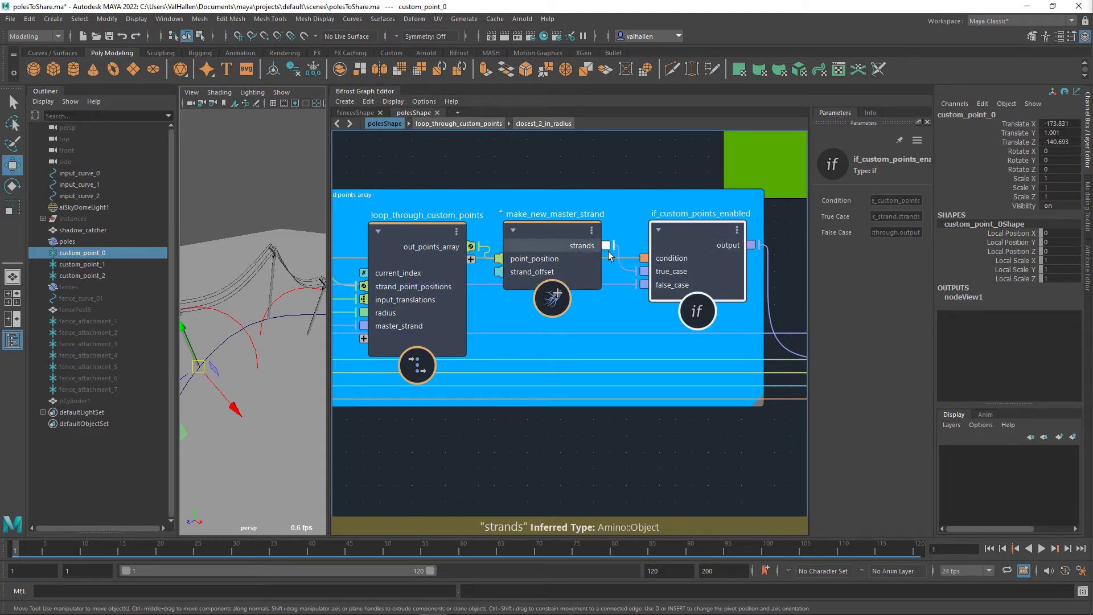
drag(608, 251, 628, 271)
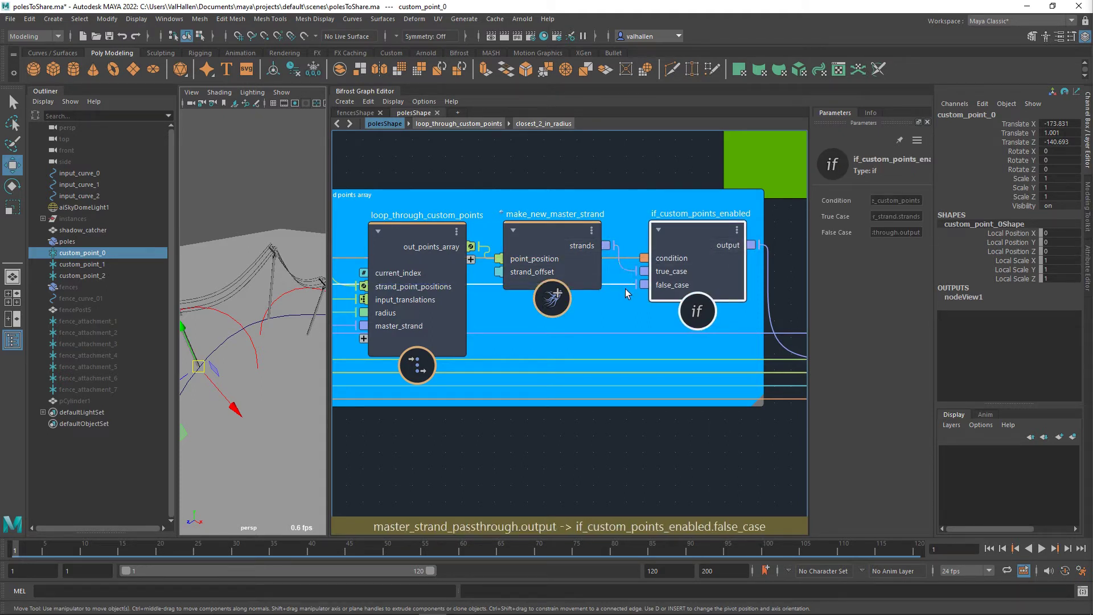
scroll(448, 229, down, 5)
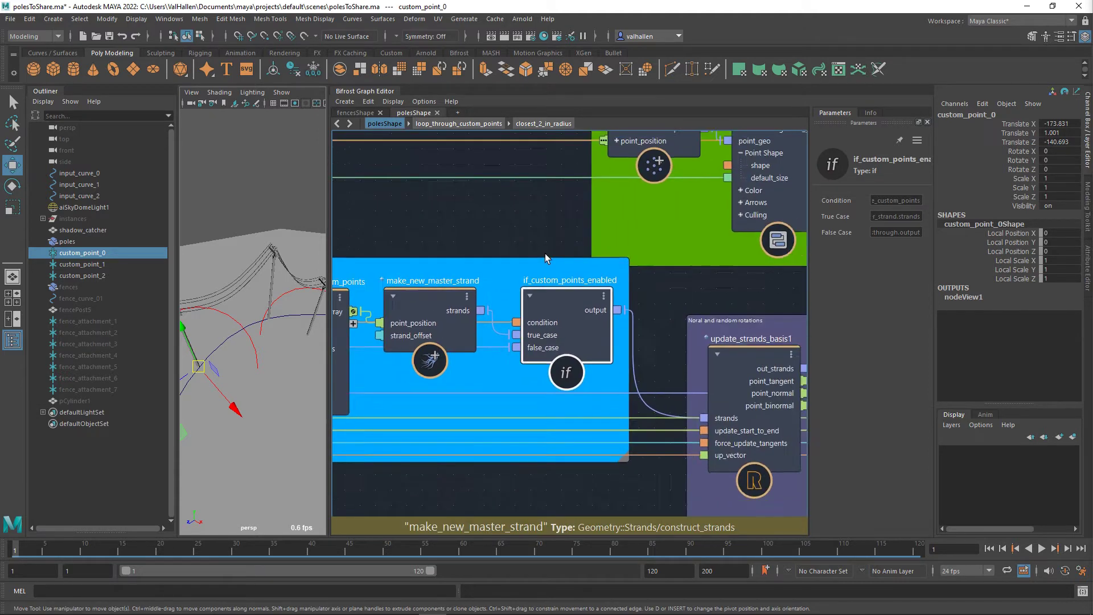
scroll(663, 220, up, 2)
drag(617, 244, 531, 251)
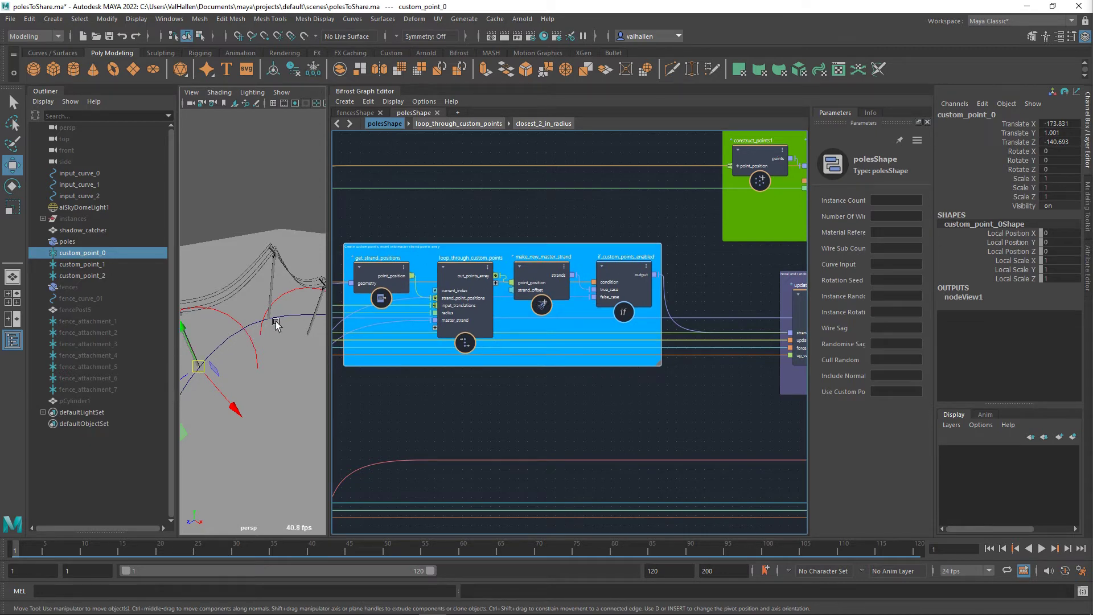
Step: Examine the green point radius visualization group, from construct_points1 through point_scope to if_custom_points_enabled_radius_Viz
middle_drag(716, 275, 573, 373)
scroll(663, 353, up, 3)
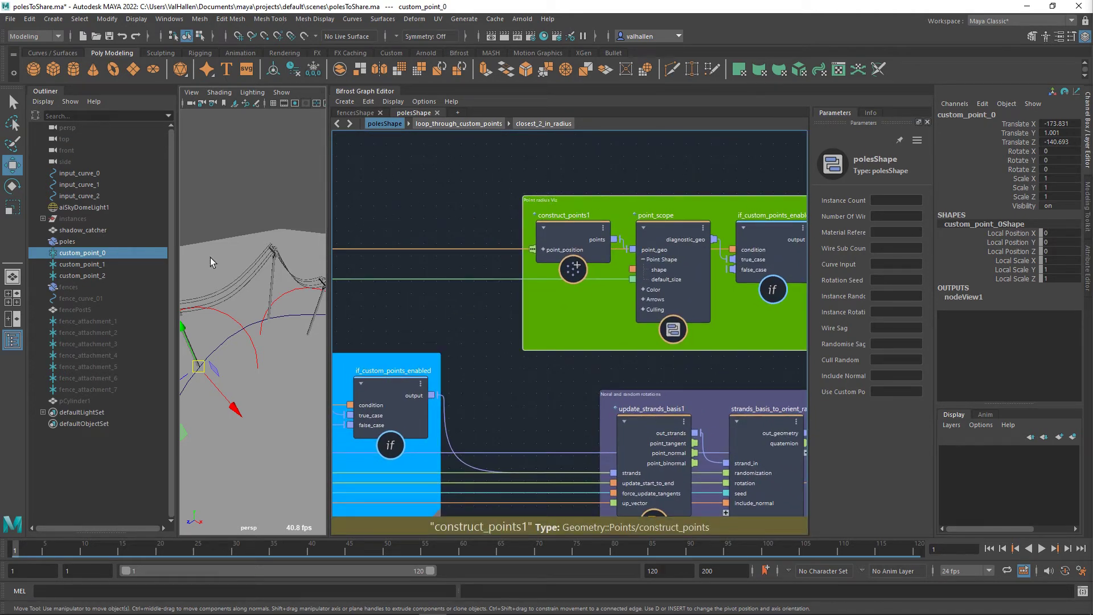
scroll(658, 183, down, 2)
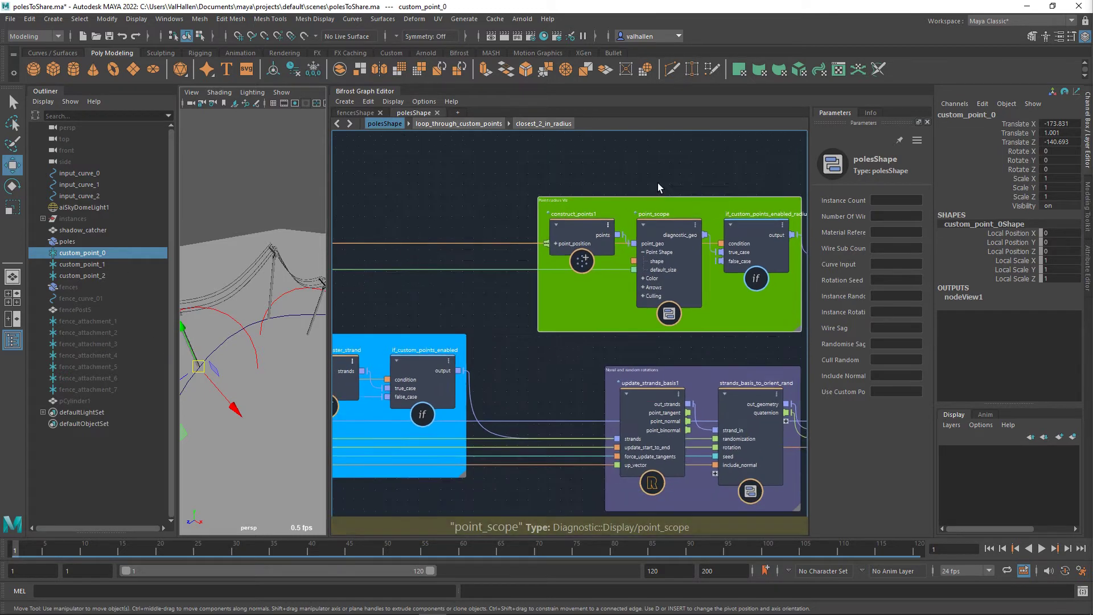
middle_drag(657, 182, 475, 177)
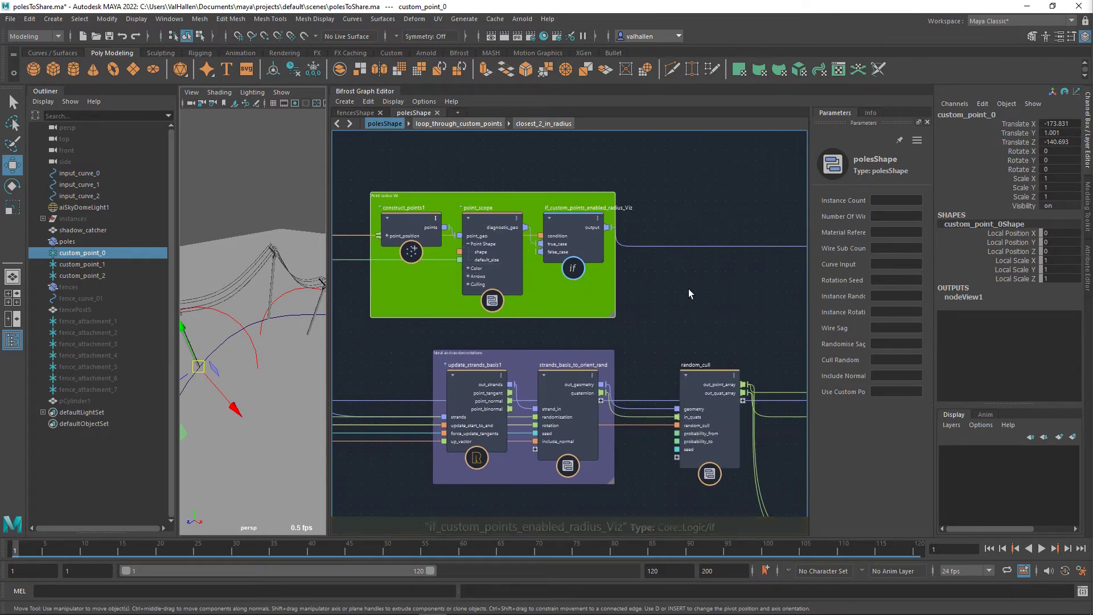
Step: Trace the if_custom_points_enabled output wire into update_strands_basis1 in the purple normal and random rotations group
middle_drag(683, 319, 724, 239)
scroll(674, 272, up, 2)
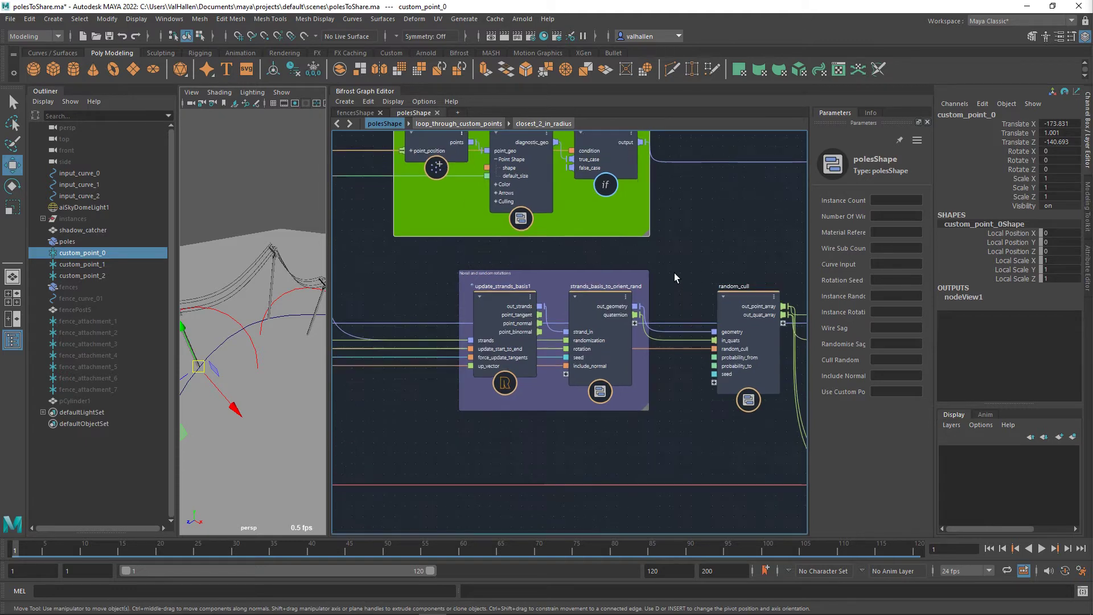
scroll(674, 279, up, 1)
middle_drag(688, 272, 717, 244)
middle_drag(515, 230, 621, 237)
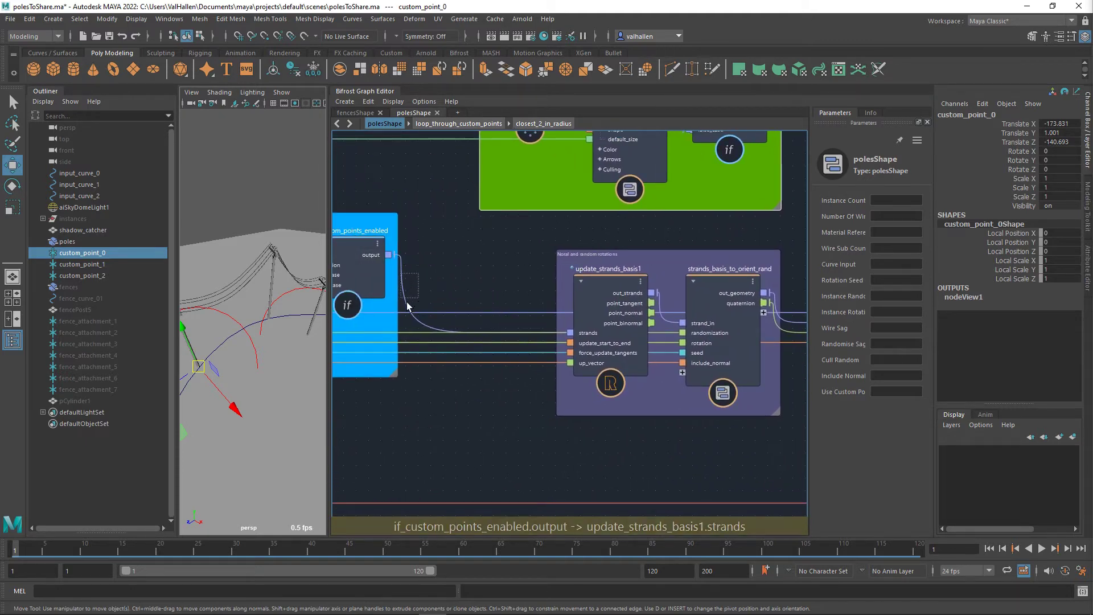
middle_drag(472, 277, 480, 262)
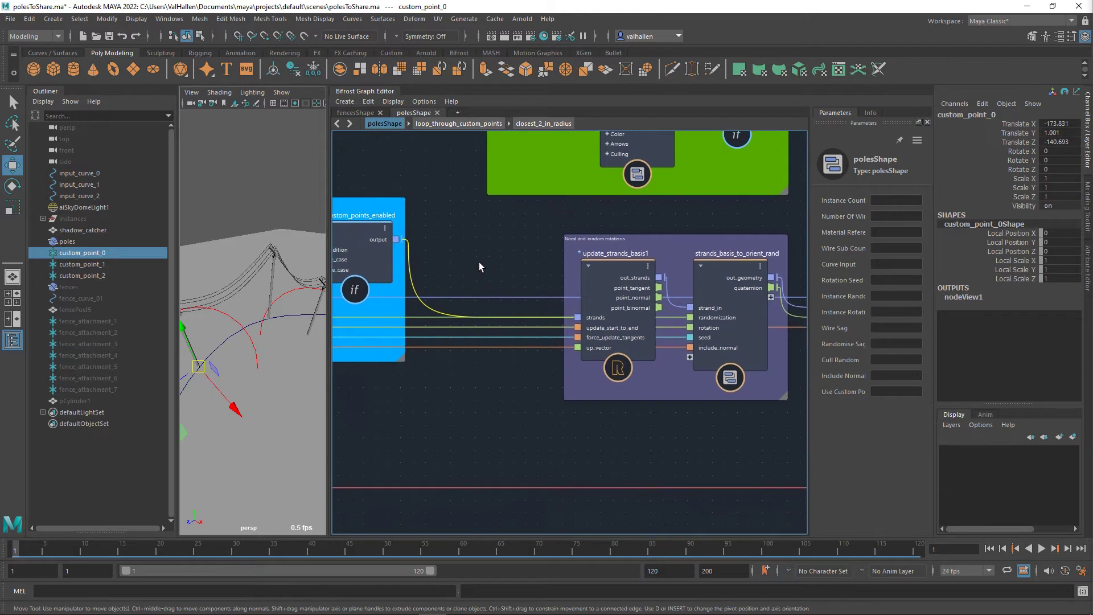
Step: Shift the purple rotations group slightly down and inspect update_strands_basis1 together with its incoming strands wire
drag(634, 254, 663, 265)
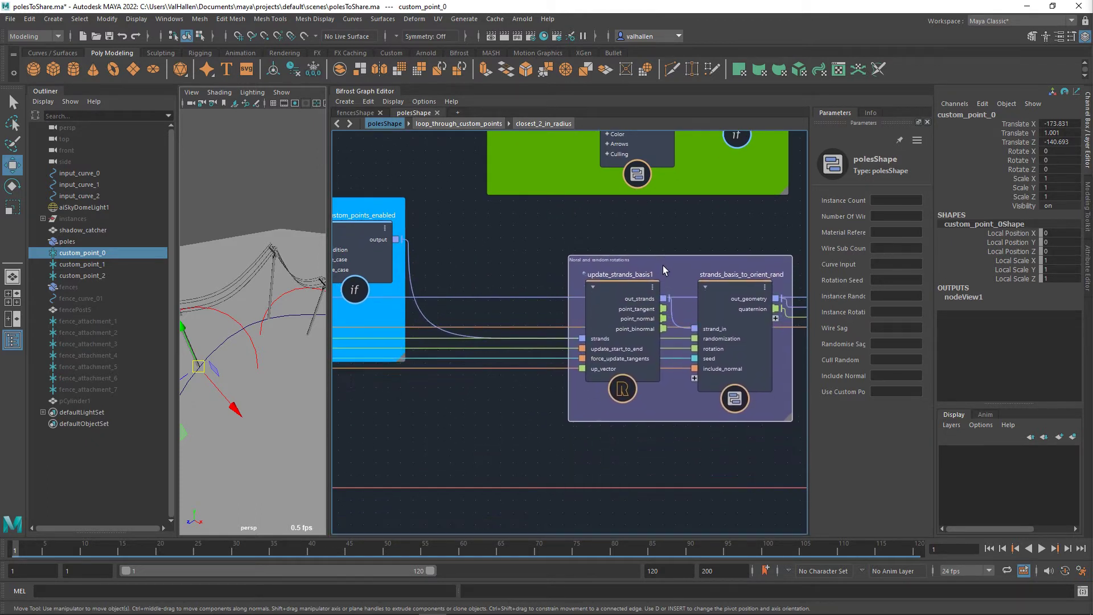
click(416, 302)
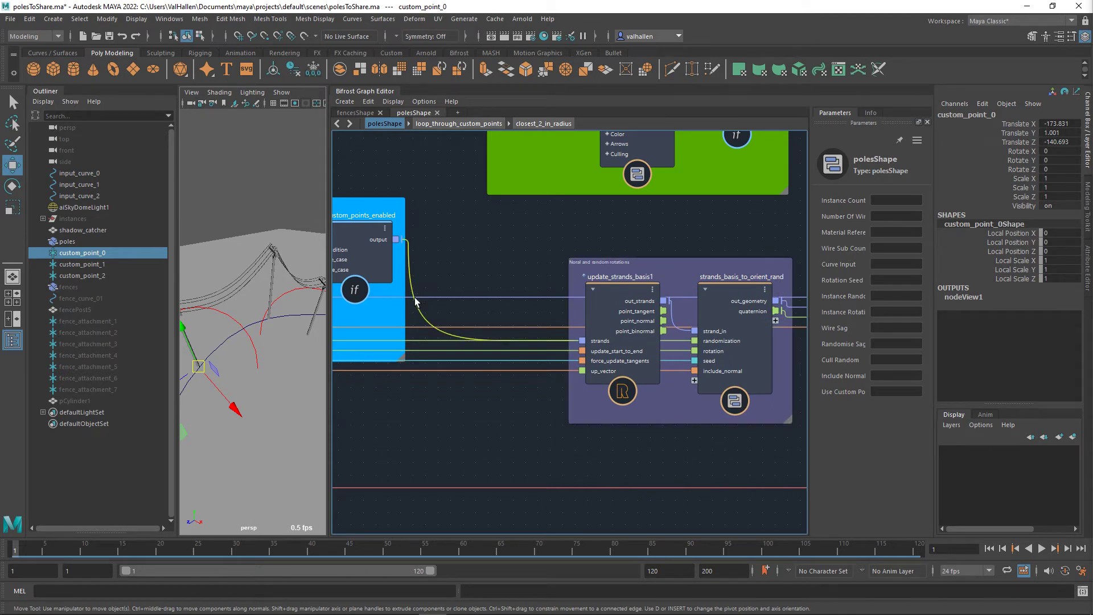
click(632, 296)
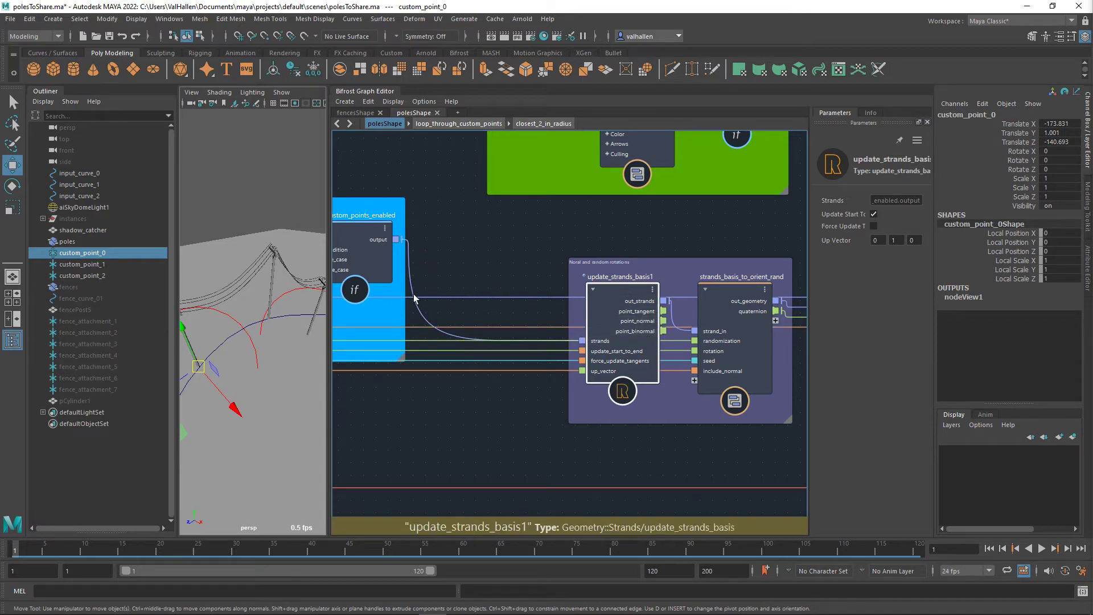
drag(414, 286, 413, 285)
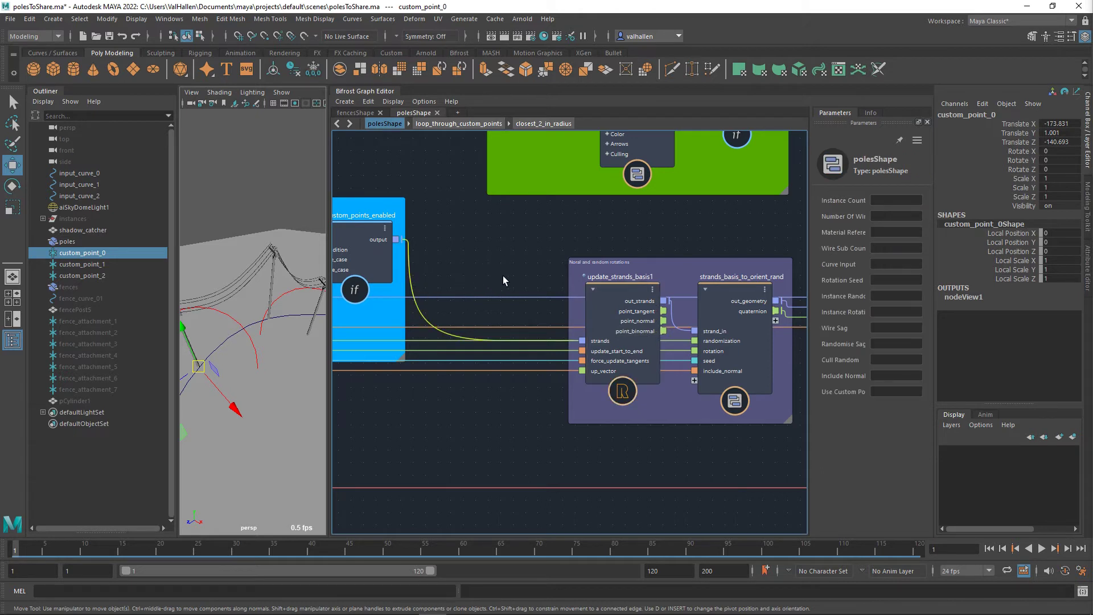
middle_drag(578, 254, 457, 248)
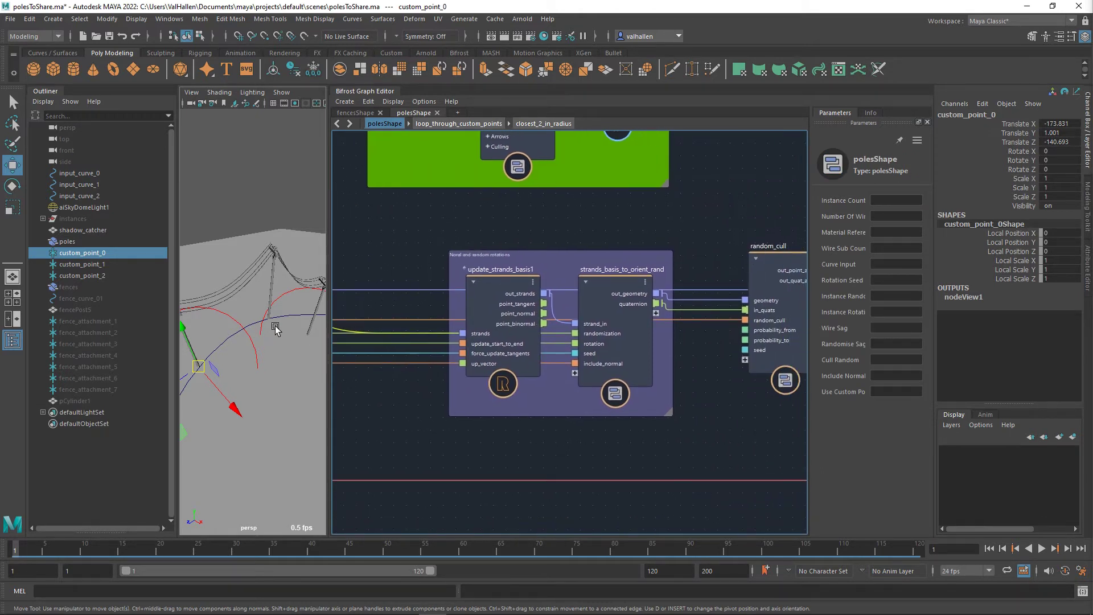
Step: Select the strands_basis_to_orient_rand compound, open it and look over its internal node network
middle_drag(697, 374, 684, 377)
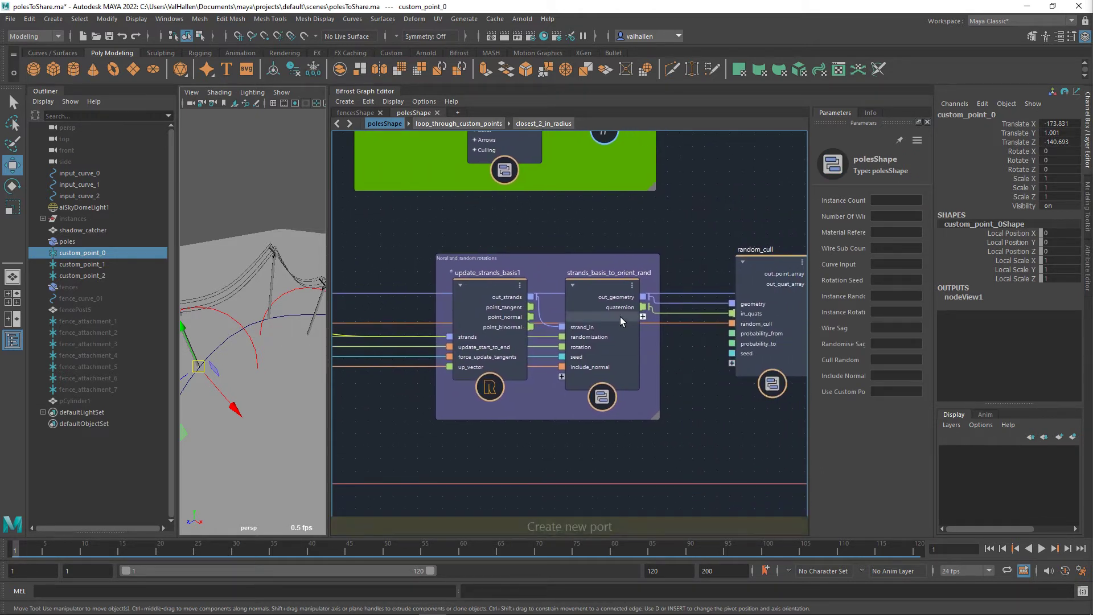
click(606, 289)
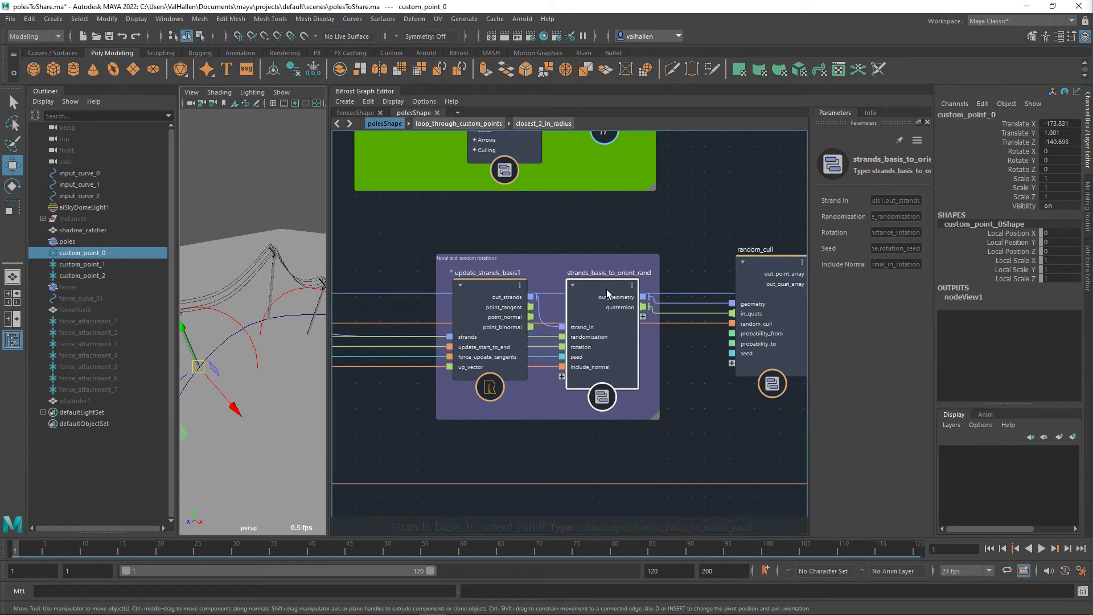
double_click(606, 293)
scroll(606, 296, down, 3)
middle_drag(576, 307, 402, 246)
middle_drag(700, 421, 542, 453)
Step: Examine how normal_and_tangent_to_orientation1 and euler_to_quaternion feed the multiply_quaternions node, and select that node
scroll(630, 405, up, 5)
scroll(651, 411, up, 1)
scroll(650, 410, up, 1)
click(567, 391)
drag(548, 350, 542, 312)
middle_drag(727, 369, 607, 382)
click(600, 320)
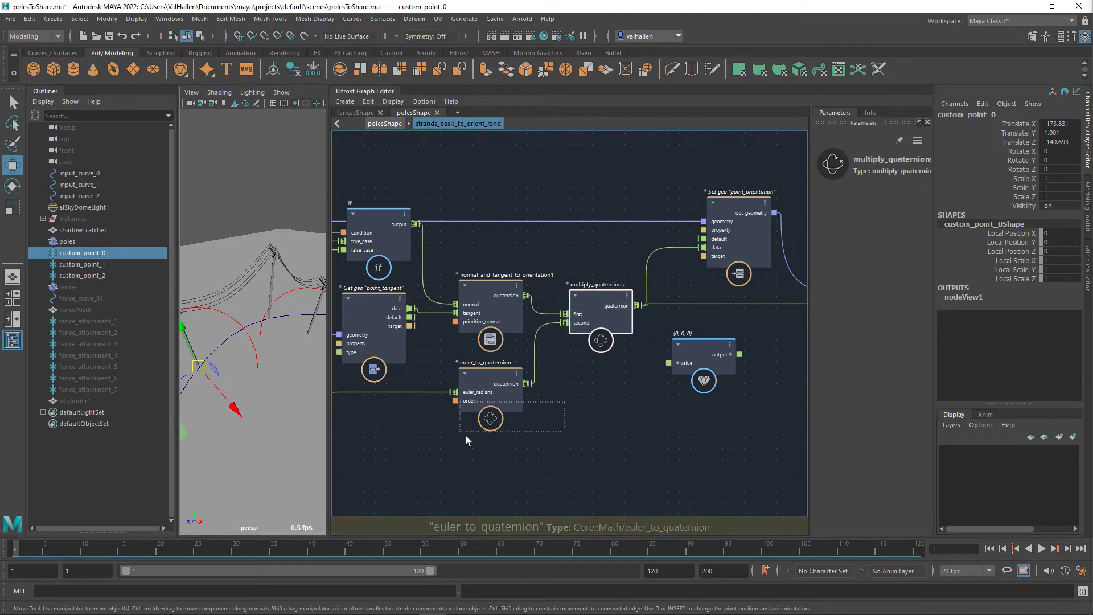
Step: Select euler_to_quaternion, trace its rotation input back to randomize_rotation, and inspect the normal_and_tangent_to_orientation1 node
click(481, 405)
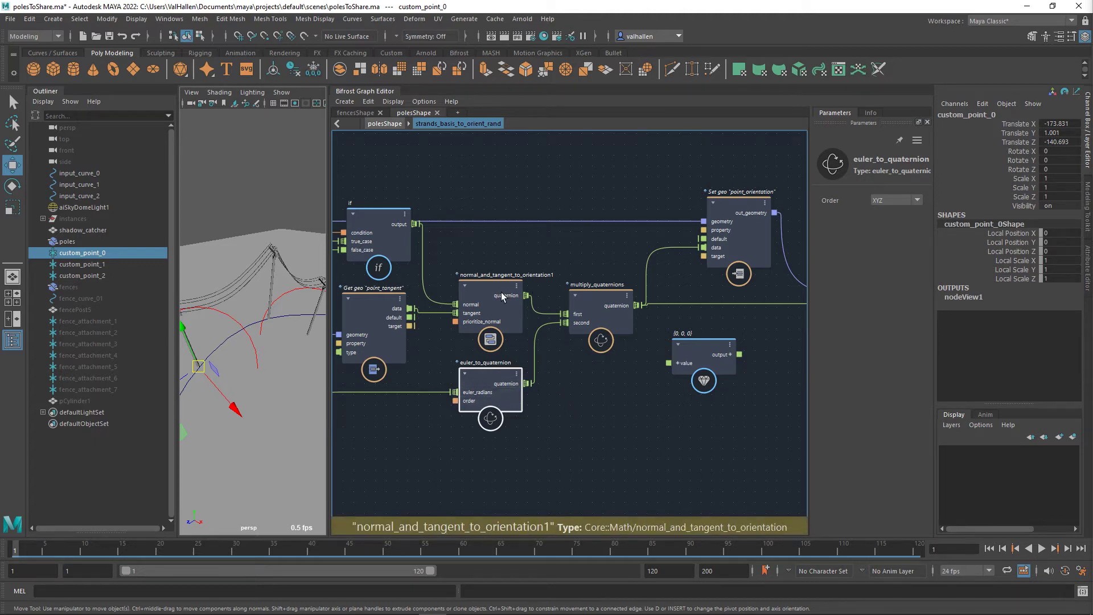
scroll(499, 239, down, 1)
alt+middle_drag(499, 238, 616, 225)
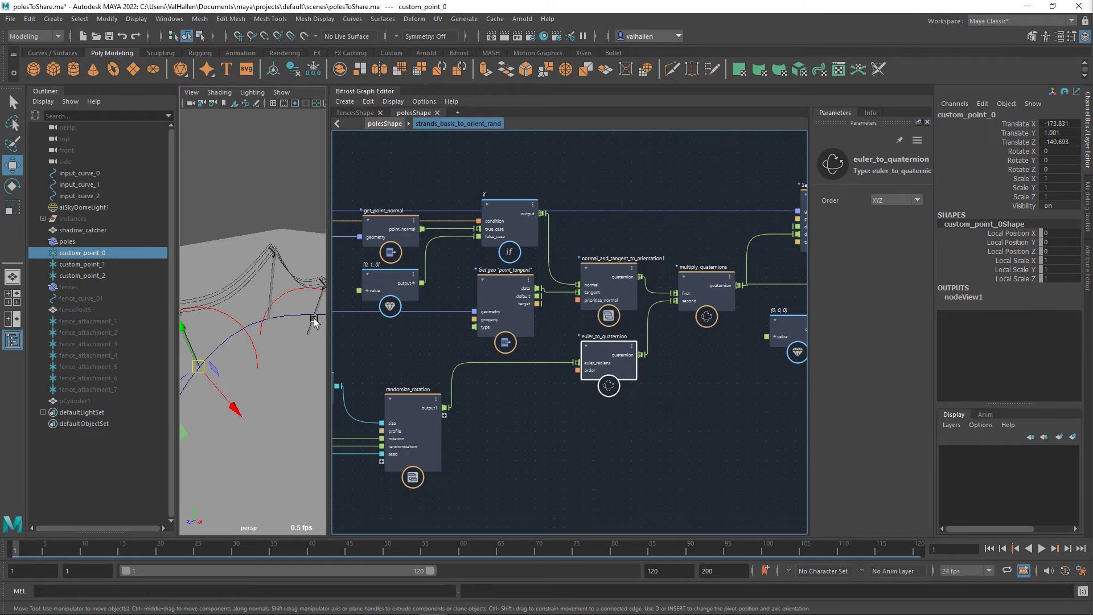
middle_drag(658, 349, 583, 395)
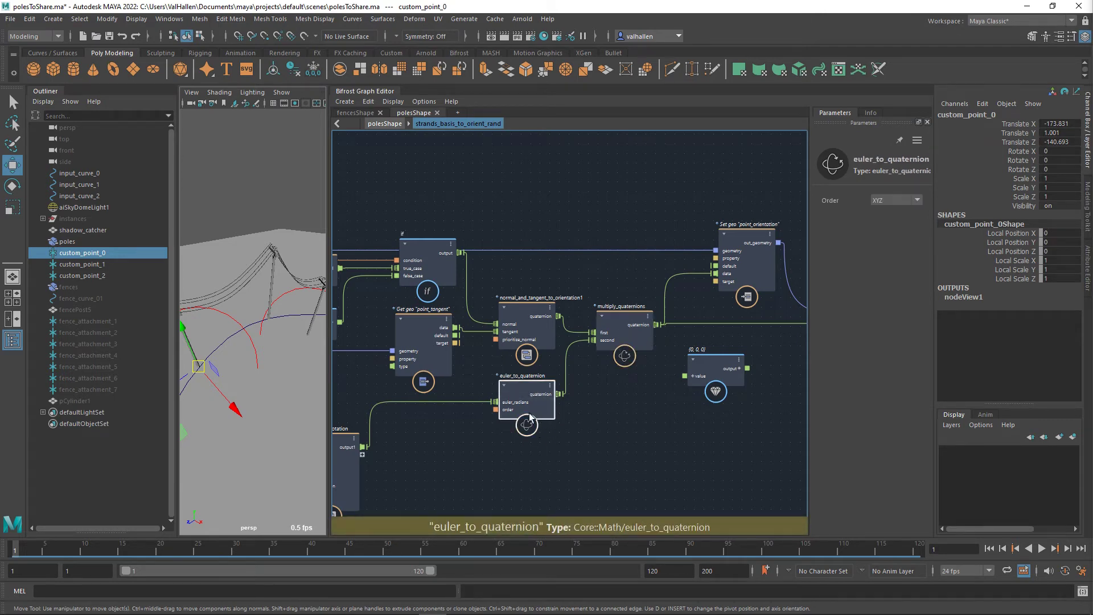
click(527, 312)
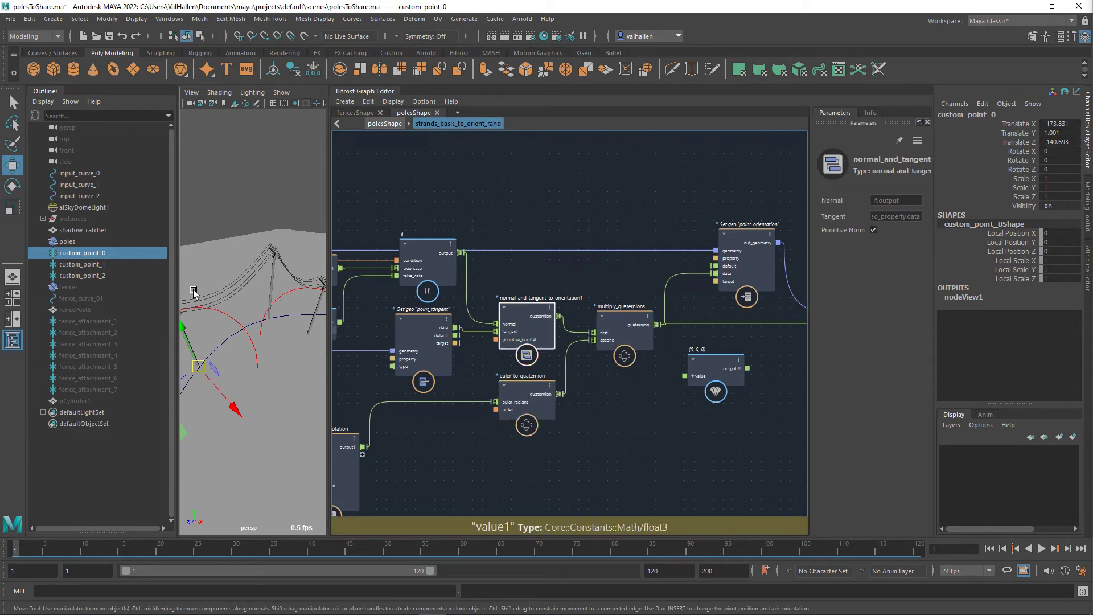
Step: Inspect how multiply_quaternions feeds the Set geo point_orientation node and the compound output, and return to the polesShape graph
middle_drag(603, 200, 451, 202)
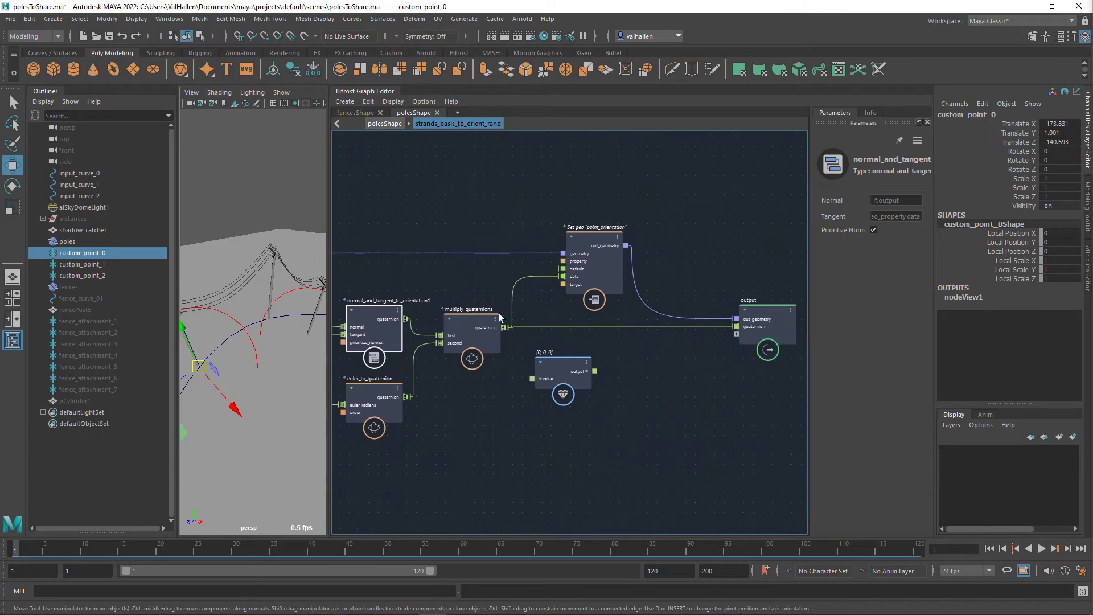
click(606, 244)
middle_drag(688, 421, 575, 405)
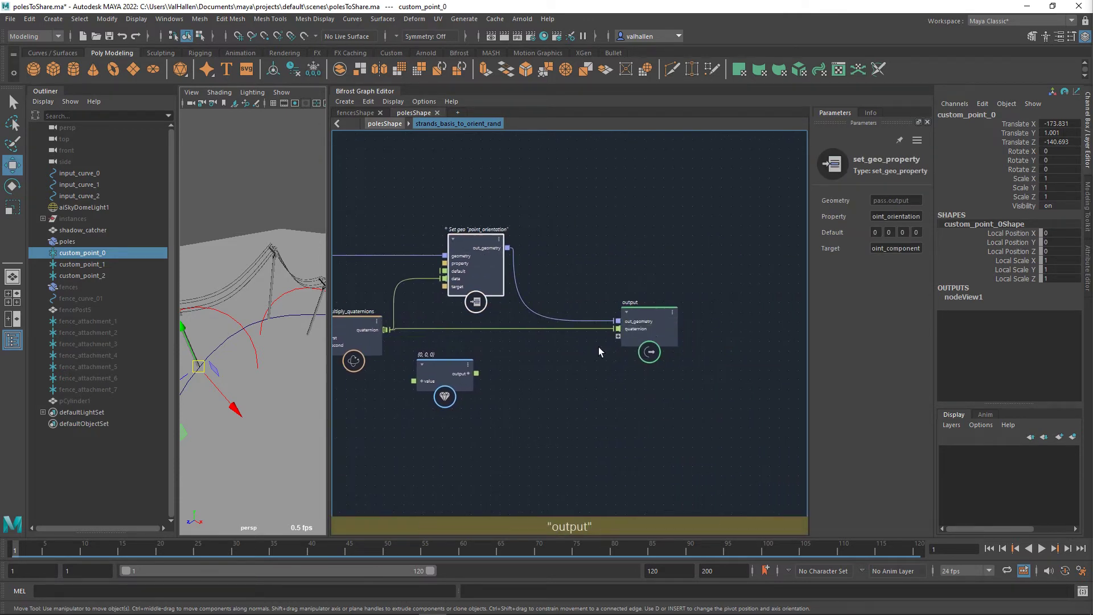
key(BackSpace)
Step: Move the random_cull compound slightly lower beside the purple rotations group and open it
middle_drag(699, 376, 633, 380)
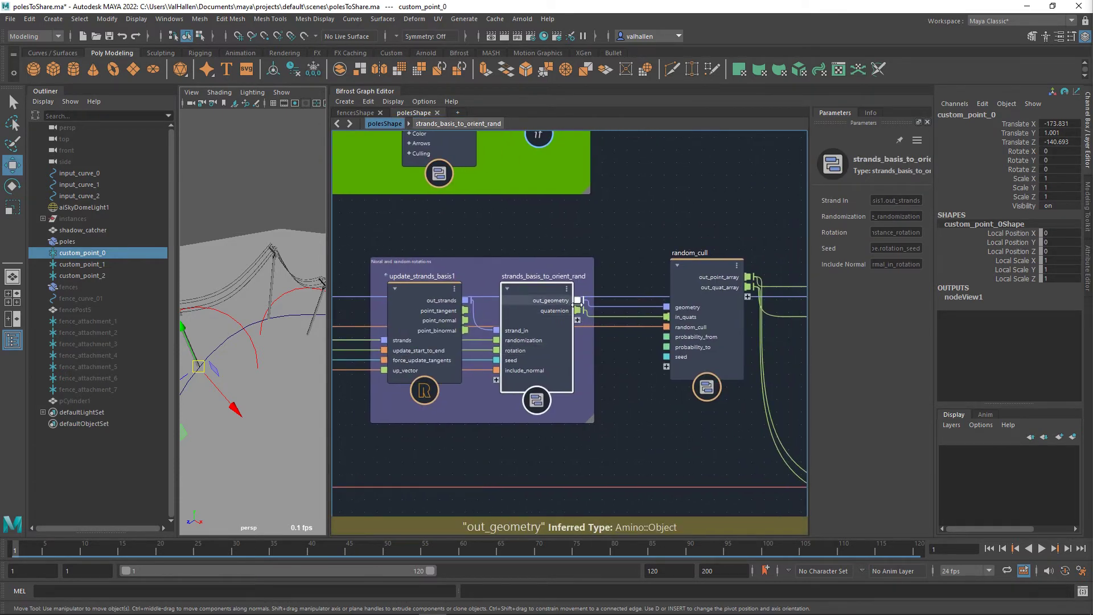
drag(702, 284, 688, 333)
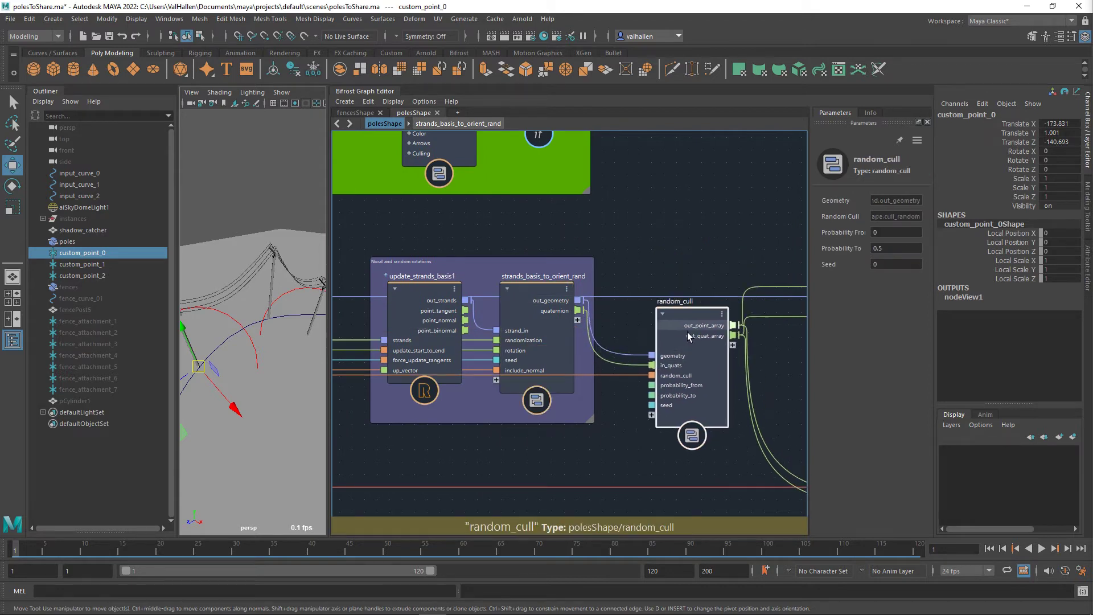
double_click(678, 337)
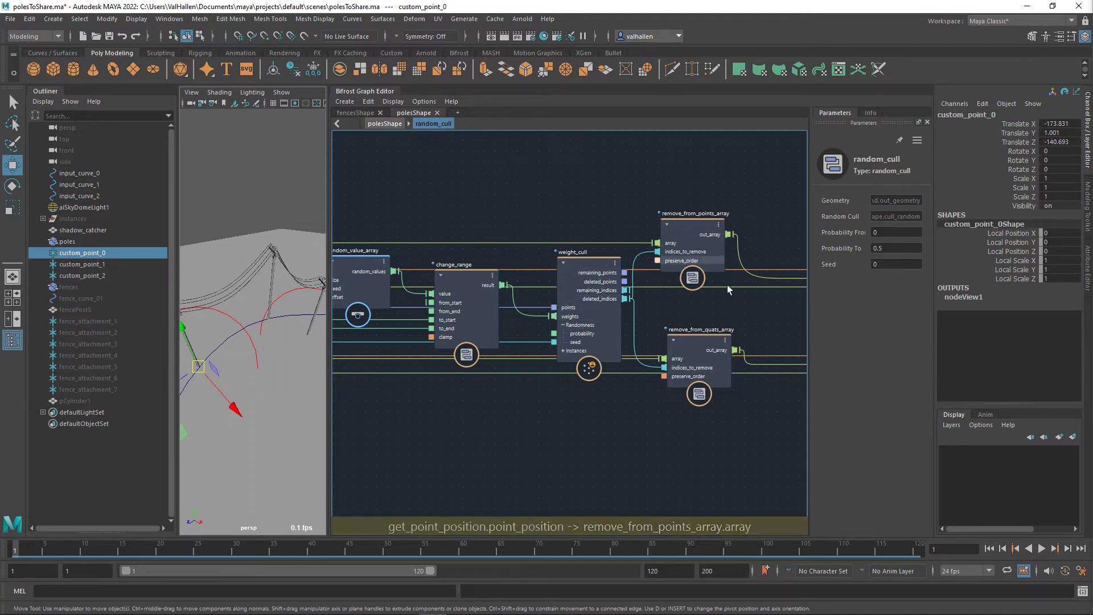
Step: Spread remove_from_points_array and remove_from_quats_array further apart, follow their outputs through the if nodes, and return to the polesShape graph
drag(706, 354, 698, 409)
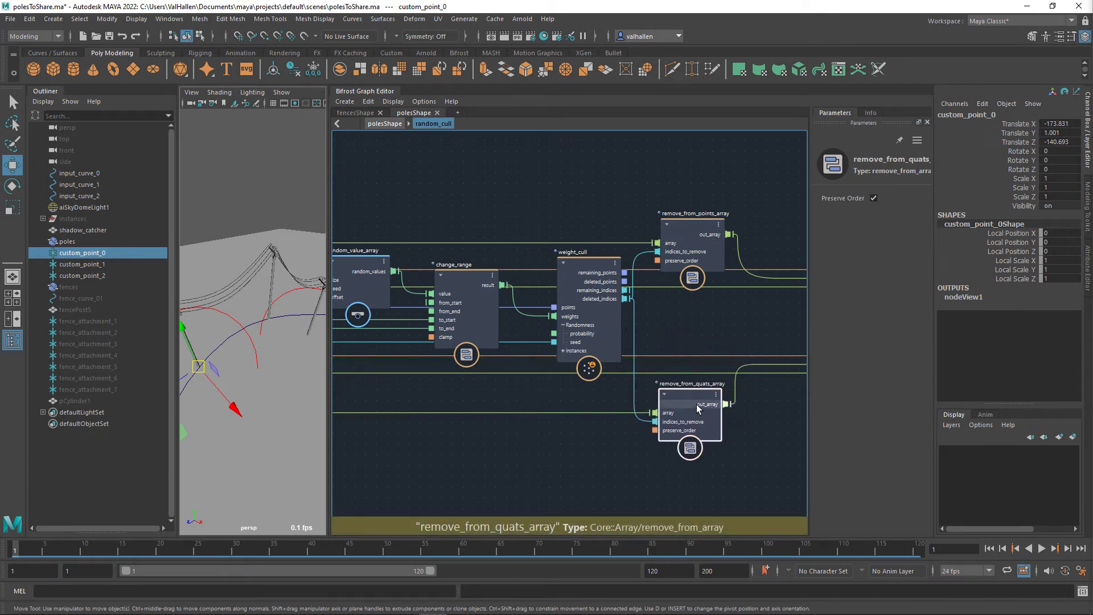
drag(693, 237, 699, 215)
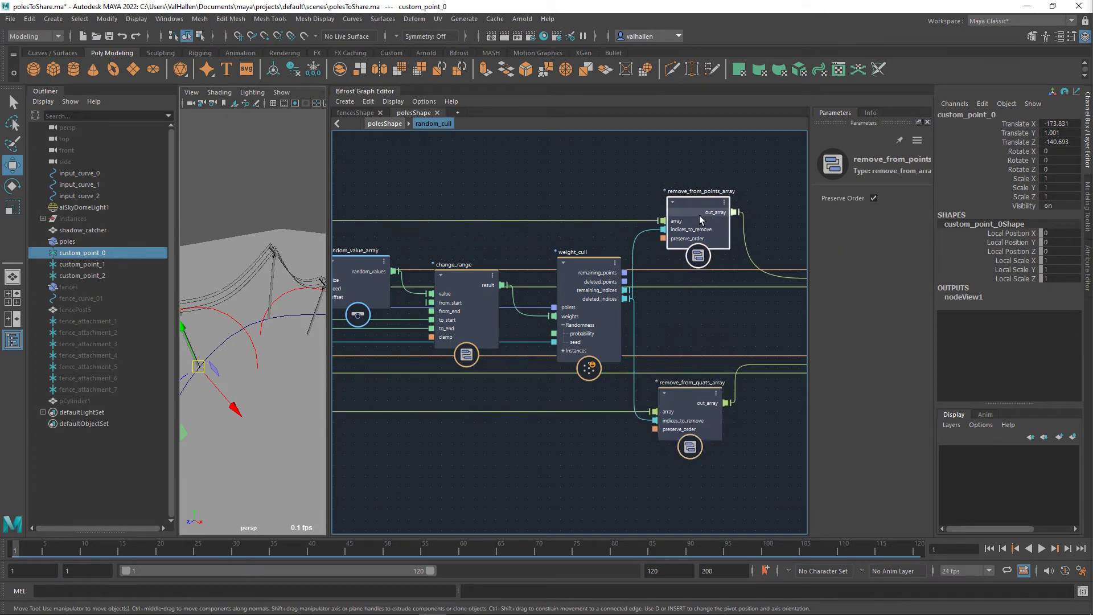
middle_drag(736, 324, 551, 312)
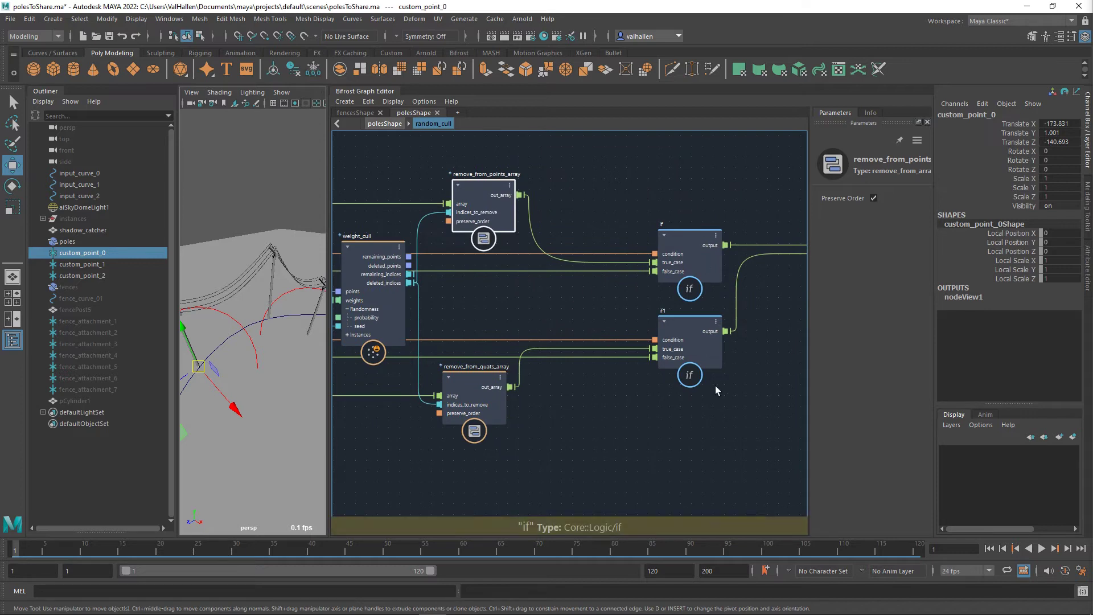
middle_drag(755, 319, 552, 322)
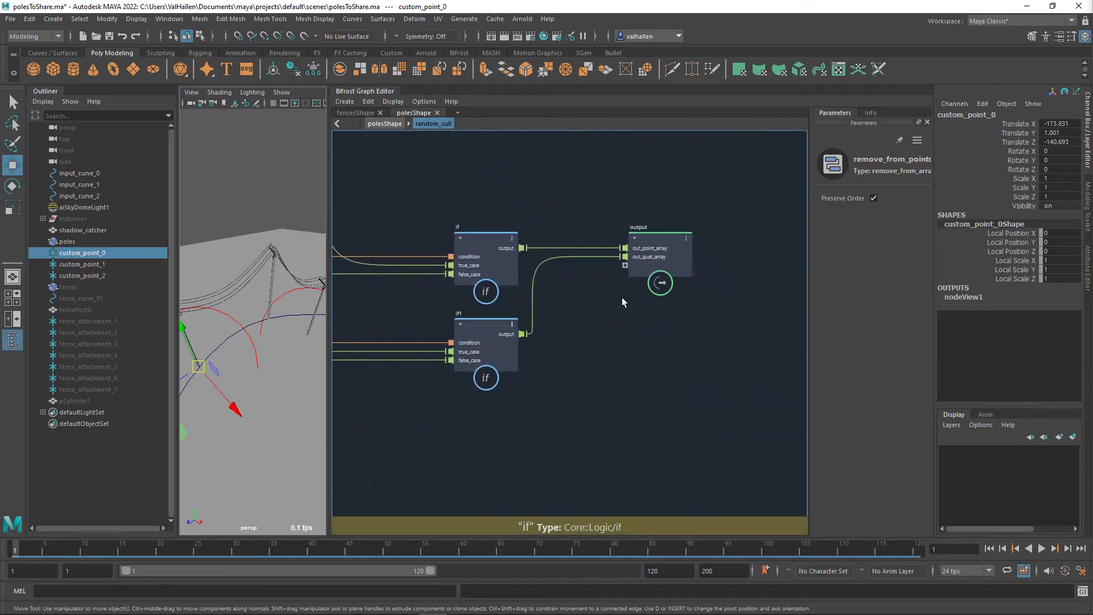
key(BackSpace)
Step: Select construct_points and set_point_orientation together and shift the pair slightly closer to random_cull
middle_drag(677, 242, 396, 211)
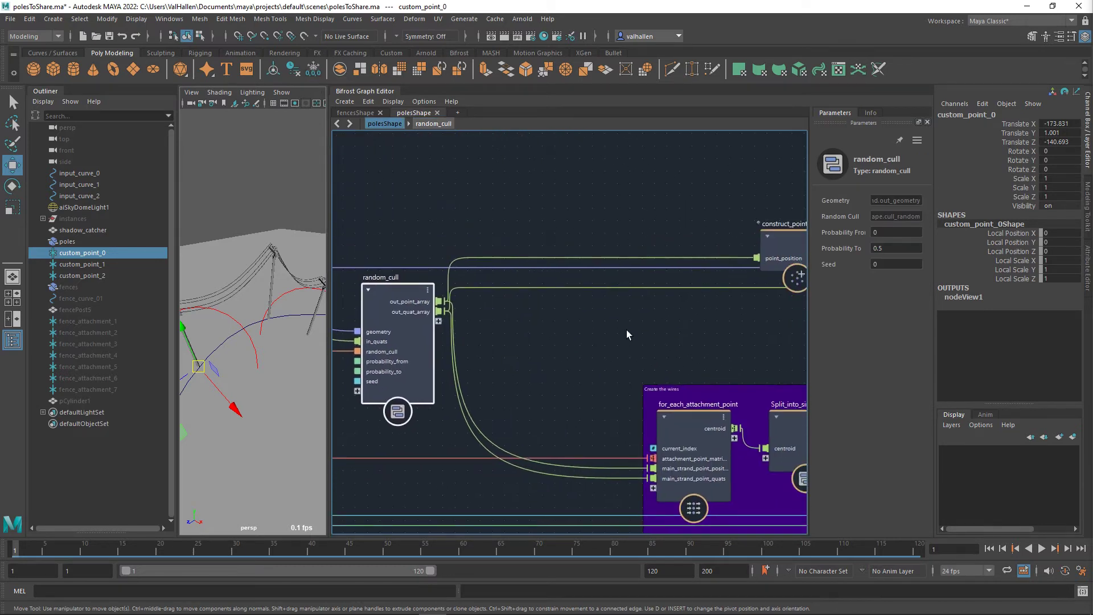
scroll(620, 320, down, 2)
middle_drag(620, 320, 546, 347)
scroll(579, 346, down, 1)
middle_drag(448, 349, 482, 348)
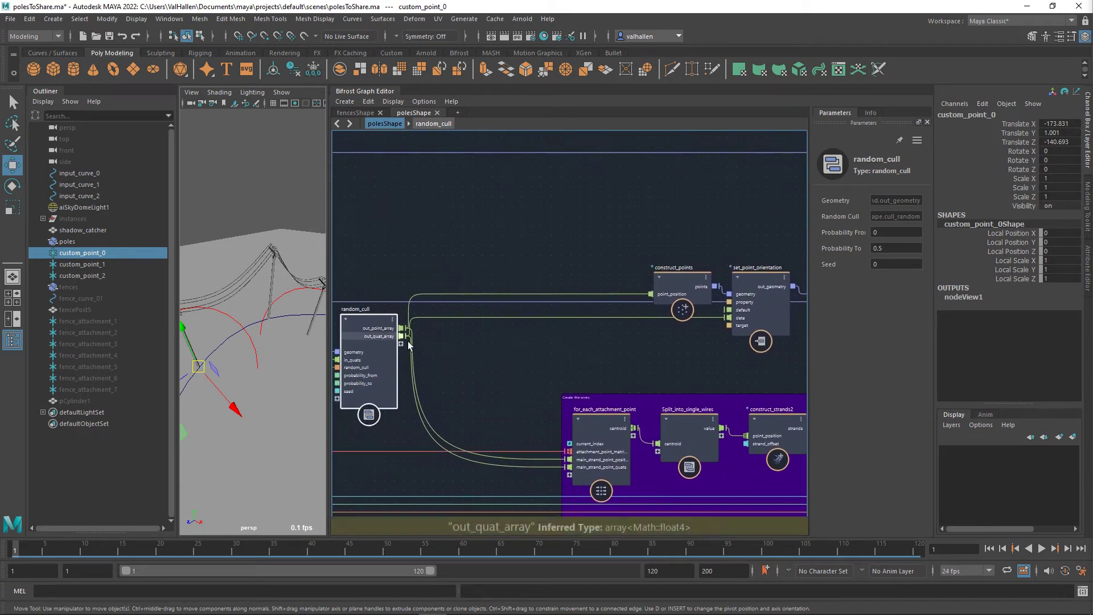
drag(641, 237, 795, 286)
drag(775, 284, 747, 276)
middle_drag(695, 245, 654, 236)
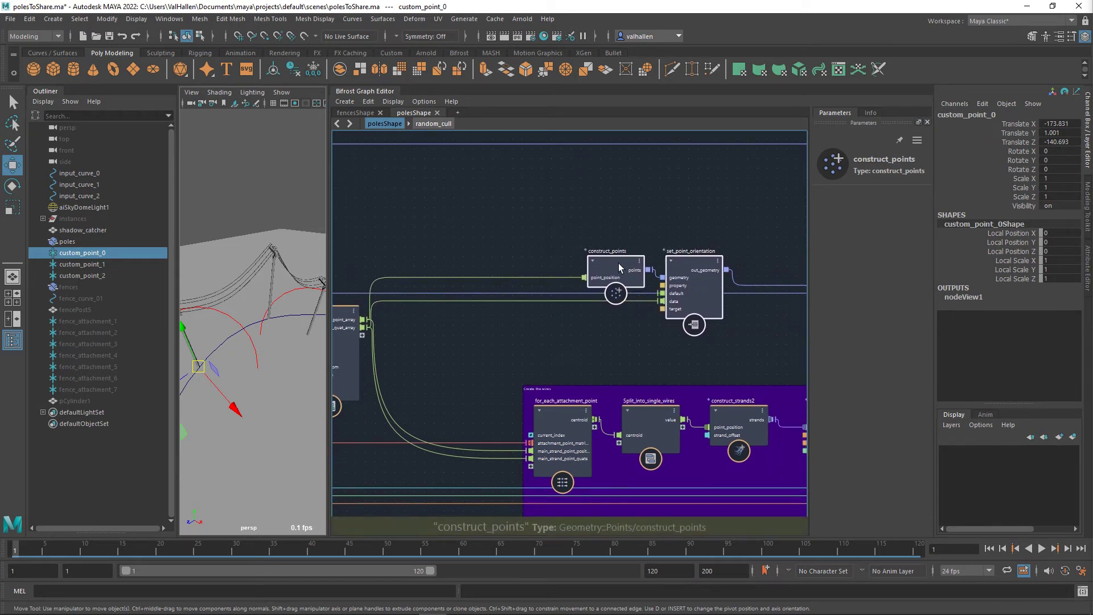
Step: Highlight the out_quat_array wire into set_point_orientation and inspect random_cull's connections to for_each_attachment_point in the purple wires group
middle_drag(601, 353, 635, 343)
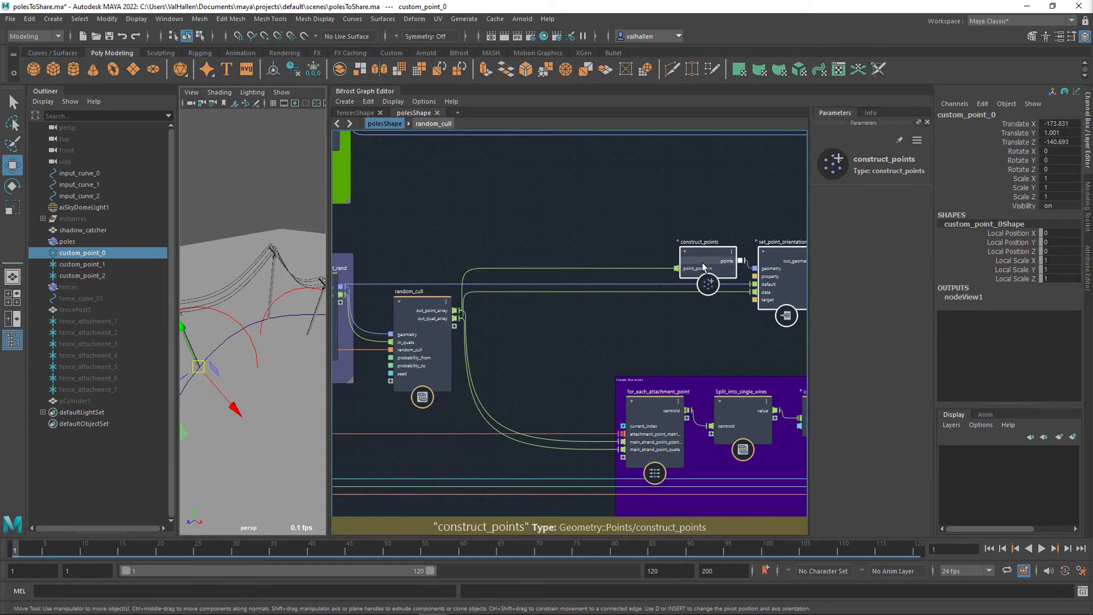
click(552, 295)
middle_drag(613, 336, 676, 261)
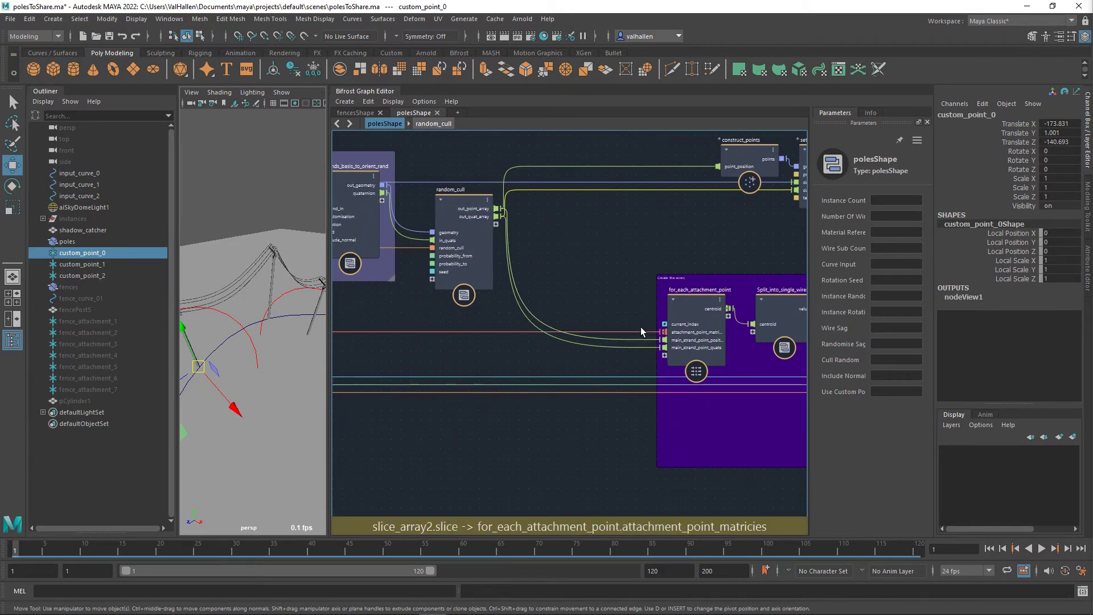
middle_drag(641, 327, 572, 267)
scroll(569, 272, up, 2)
scroll(570, 272, down, 2)
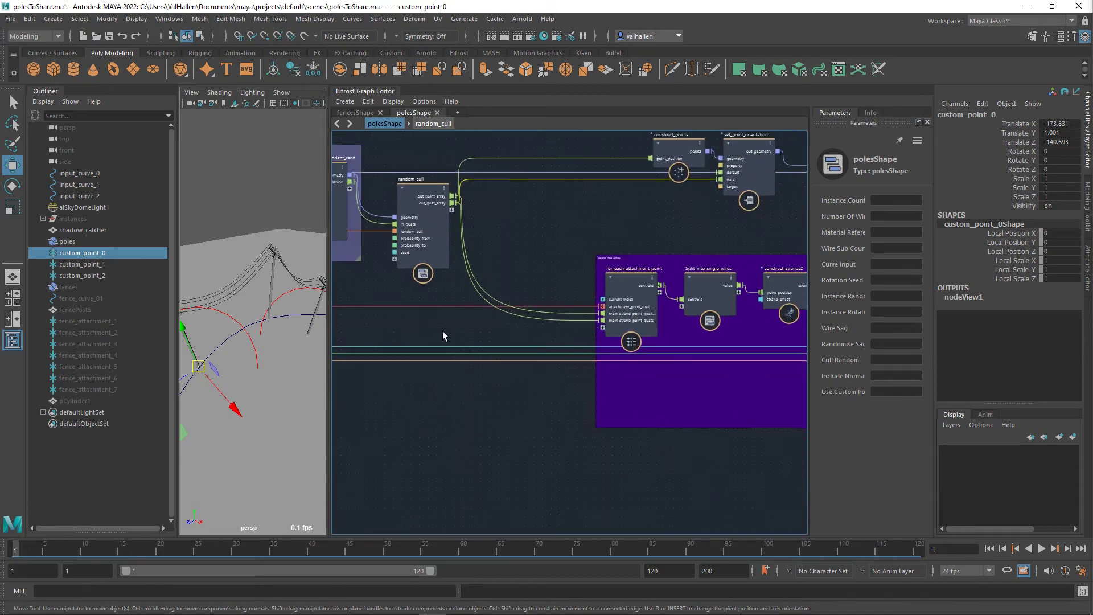
Step: Trace the attachment_point_matricies wire of for_each_attachment_point back through slice_array2 to attachment_matricies on the main_input node
middle_drag(339, 336, 660, 343)
middle_drag(560, 323, 797, 398)
middle_drag(387, 433, 685, 308)
middle_drag(489, 410, 804, 418)
middle_drag(530, 404, 439, 449)
drag(466, 430, 512, 369)
scroll(695, 457, down, 1)
middle_drag(699, 457, 452, 463)
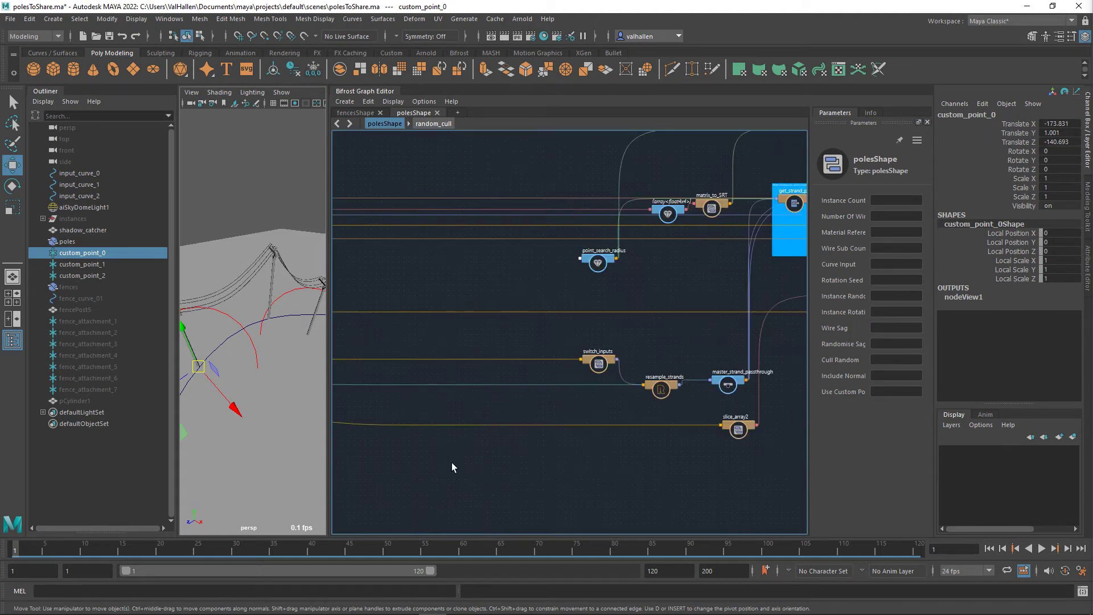
alt+right_drag(599, 461, 794, 471)
middle_drag(794, 470, 545, 463)
middle_drag(641, 466, 534, 463)
scroll(569, 428, down, 4)
middle_drag(736, 464, 538, 485)
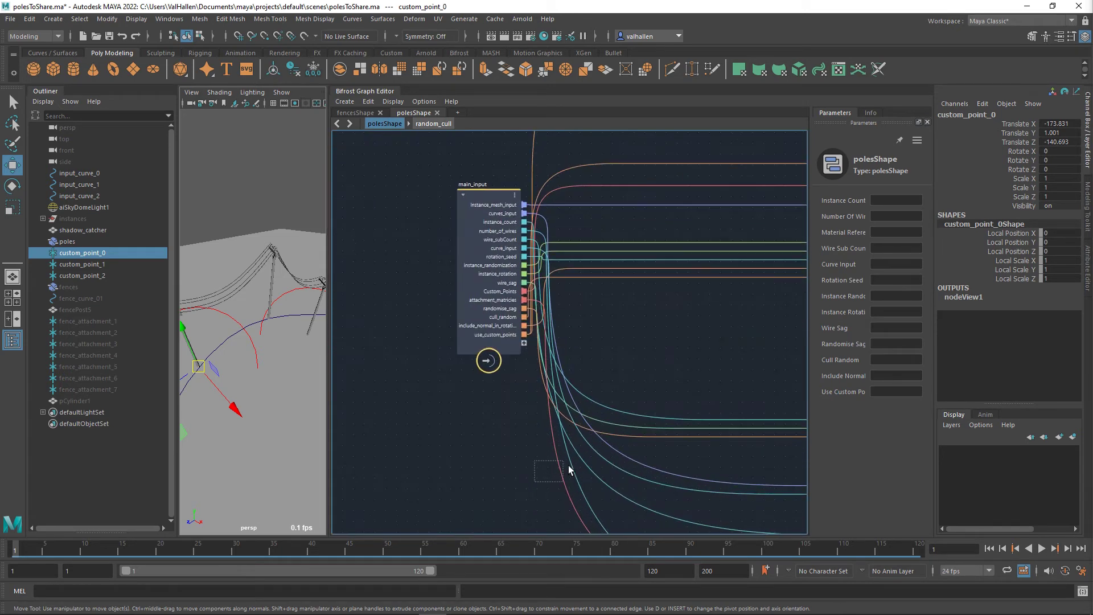
scroll(572, 329, up, 3)
scroll(532, 322, up, 1)
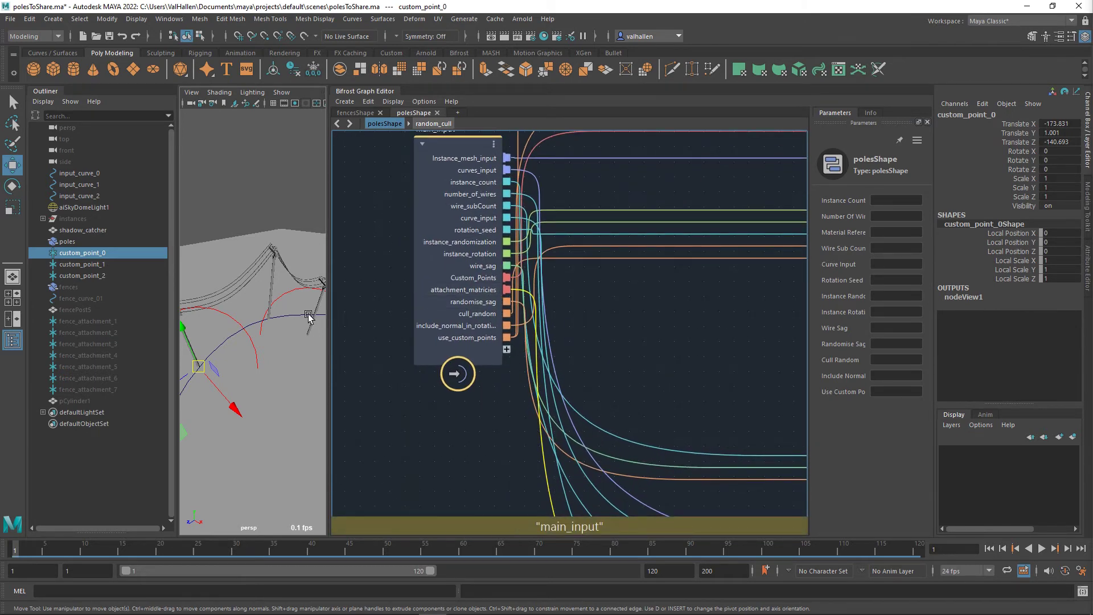
Step: Unhide the instances group and frame its telephone pole in the viewport
mouse_move(263, 303)
alt+mouse_down()
mouse_move(293, 294)
mouse_move(279, 290)
alt+mouse_up()
scroll(270, 293, down, 5)
alt+middle_drag(256, 313, 252, 256)
alt+drag(252, 258, 234, 261)
click(74, 219)
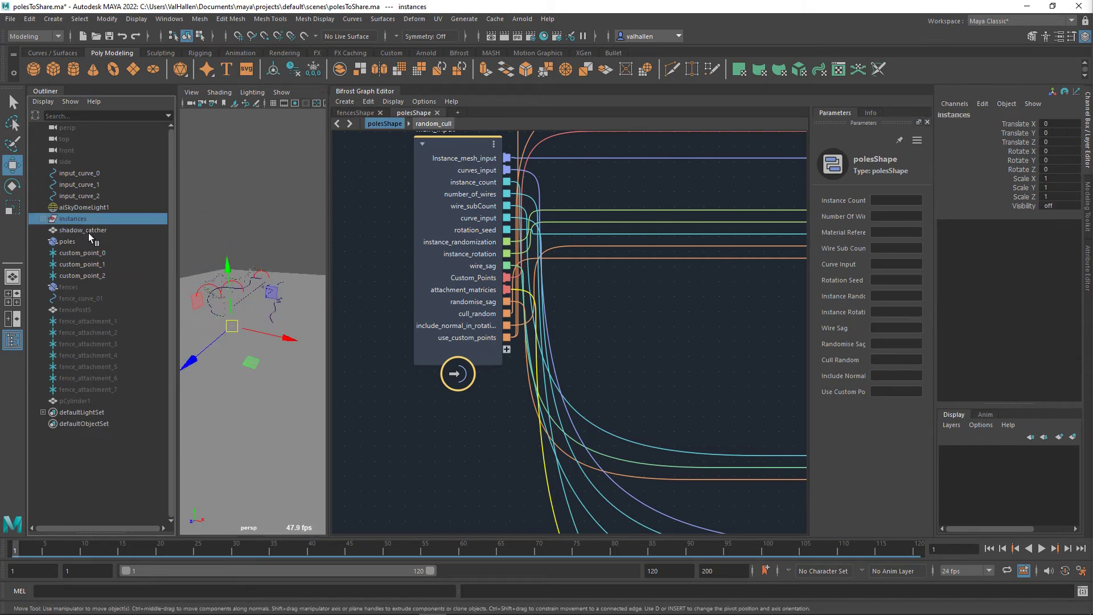
key(shift+h)
key(f)
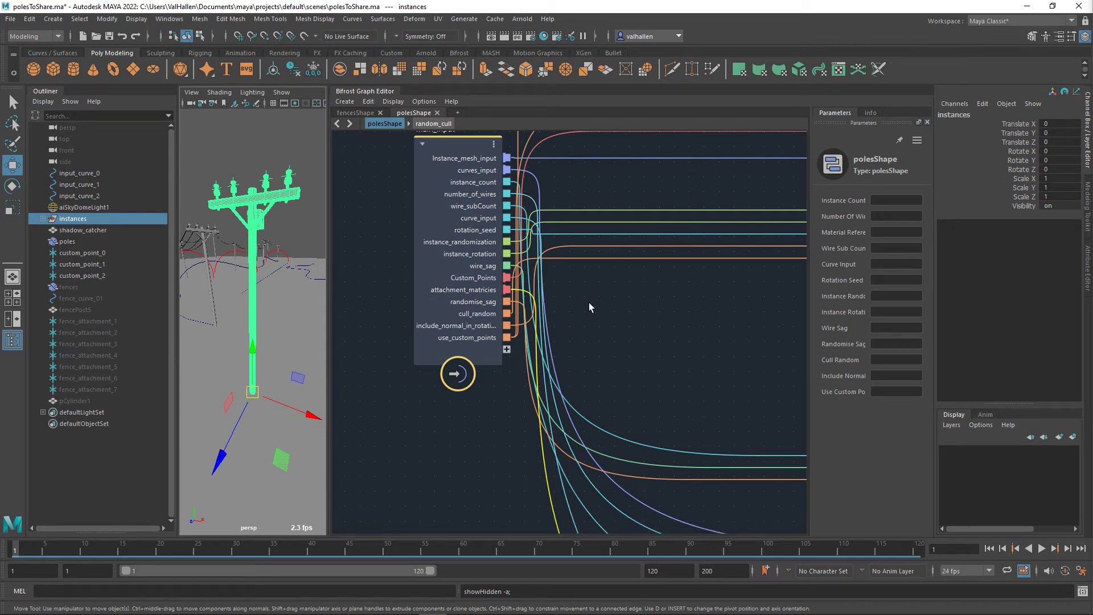
Step: Clear the group selection and select the telephone pole mesh itself in the viewport
click(289, 173)
click(279, 177)
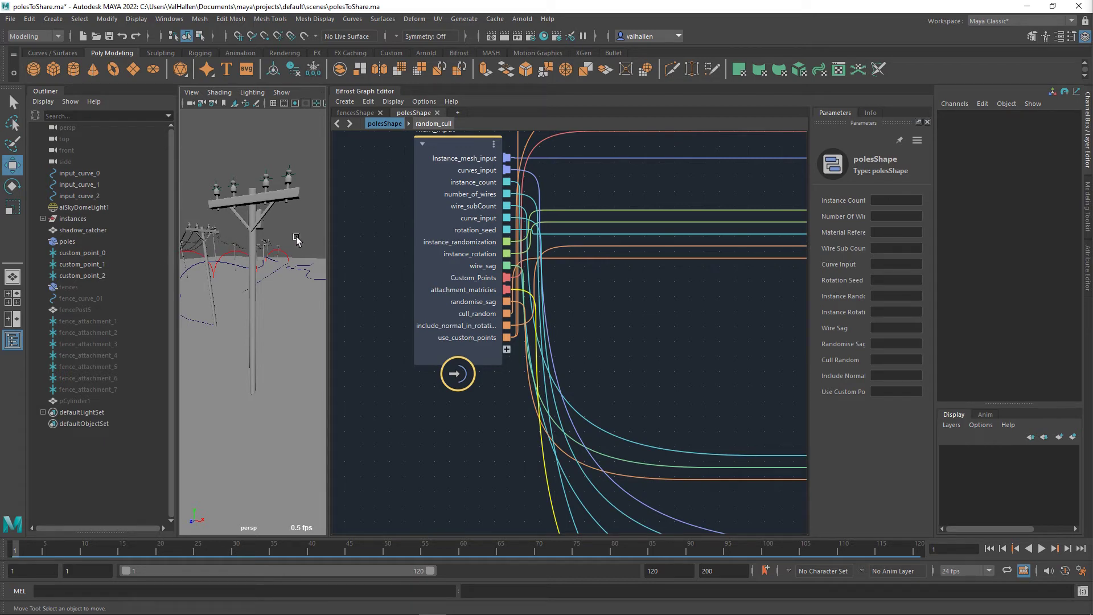
click(301, 173)
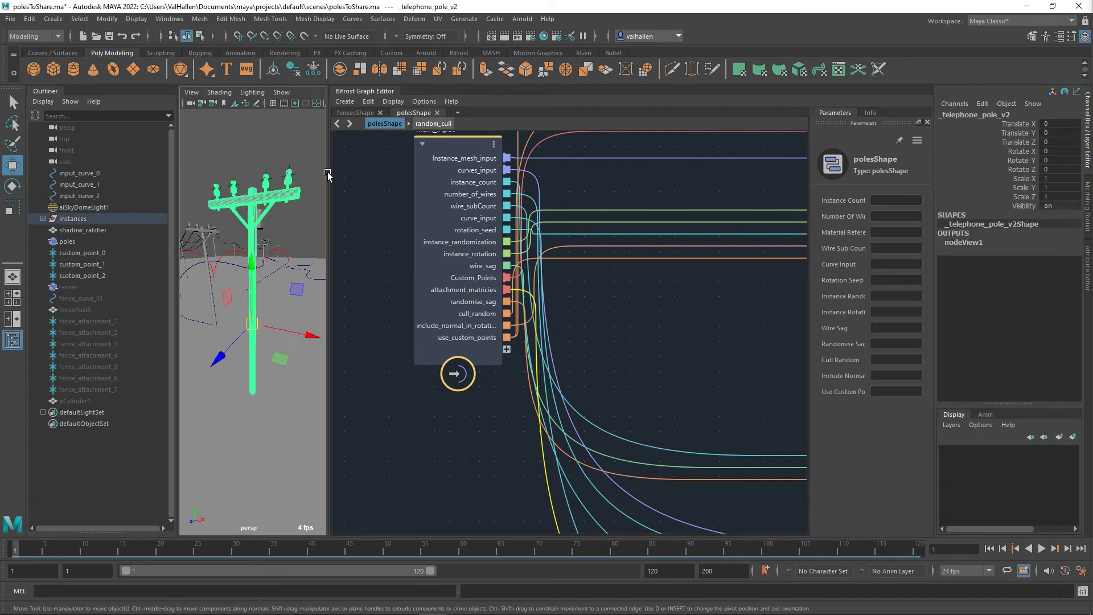
Step: Follow the attachment_matricies and number_of_wires wires from main_input to slice_array2 and select that node
alt+middle_drag(779, 484, 586, 322)
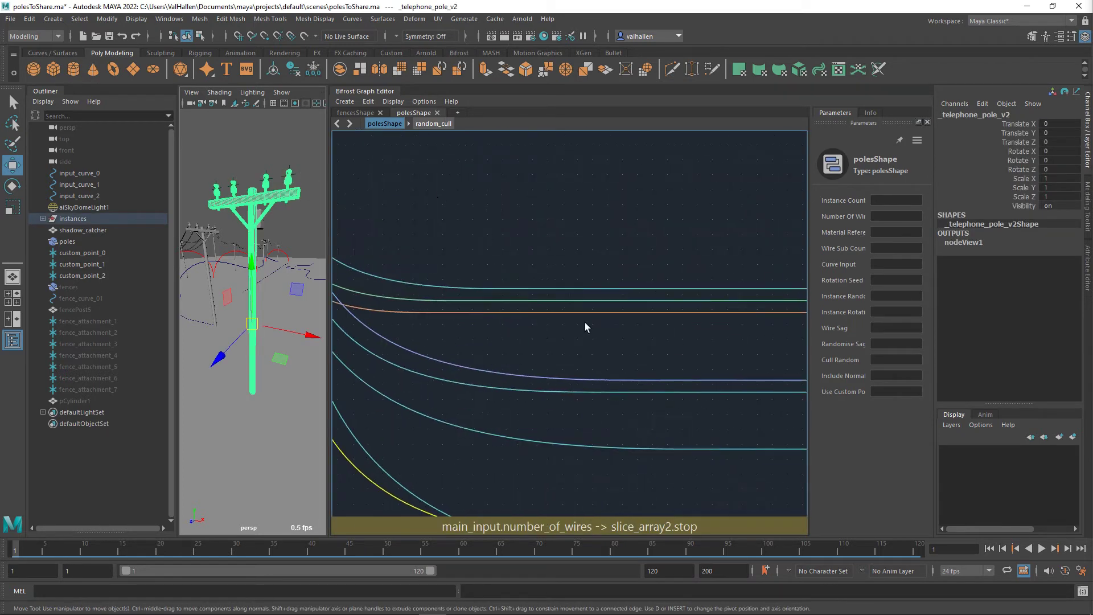
alt+middle_drag(751, 453, 470, 295)
alt+middle_drag(712, 360, 442, 324)
alt+middle_drag(791, 332, 507, 325)
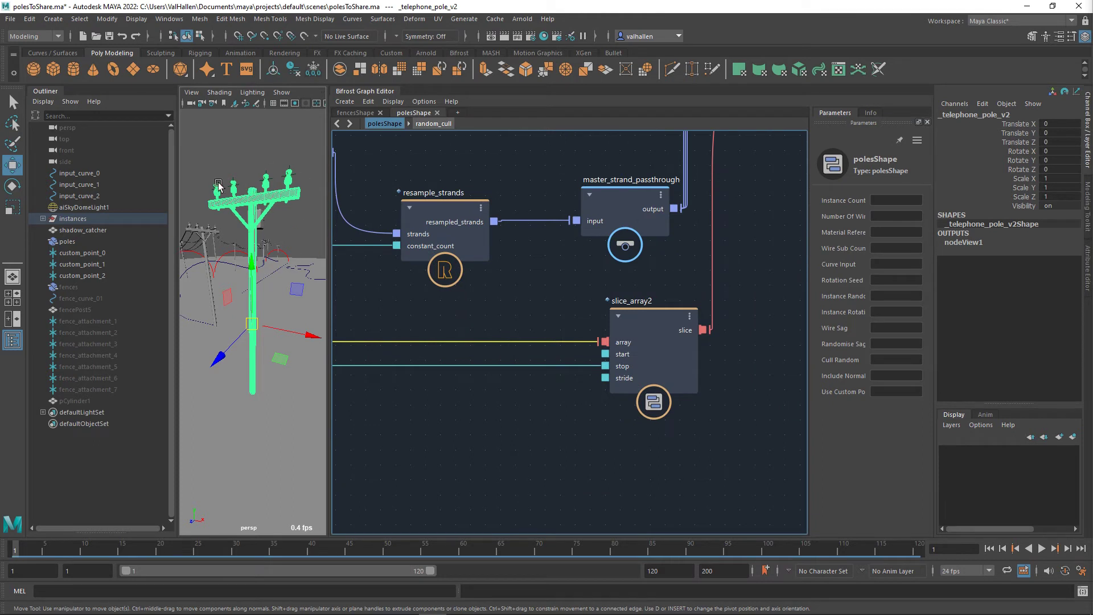
click(652, 322)
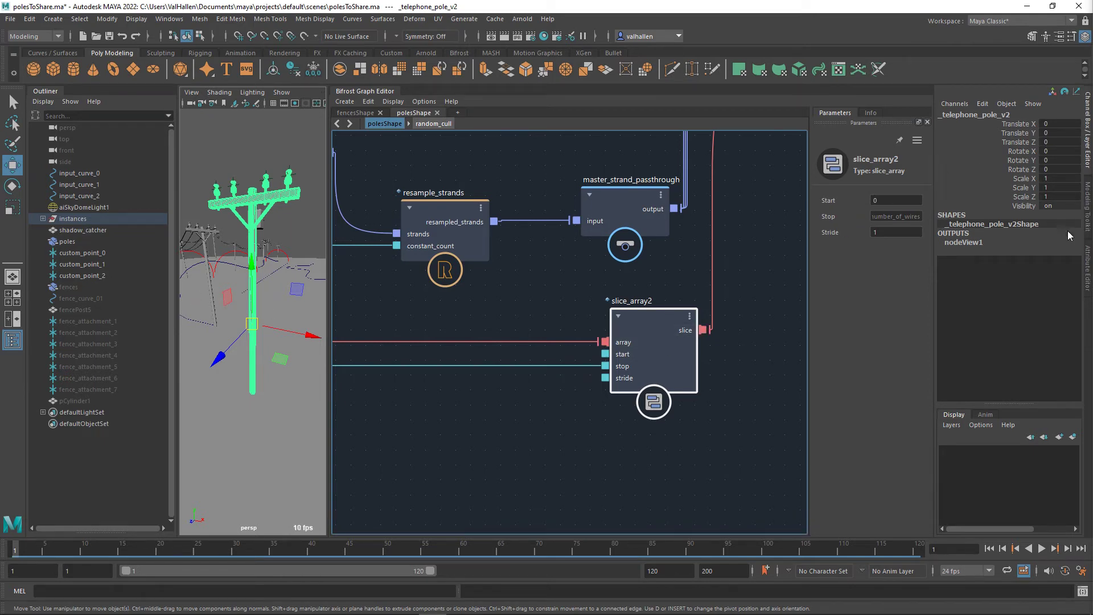
Step: Set the Number Of Wires attribute of the poles object to 5
click(68, 242)
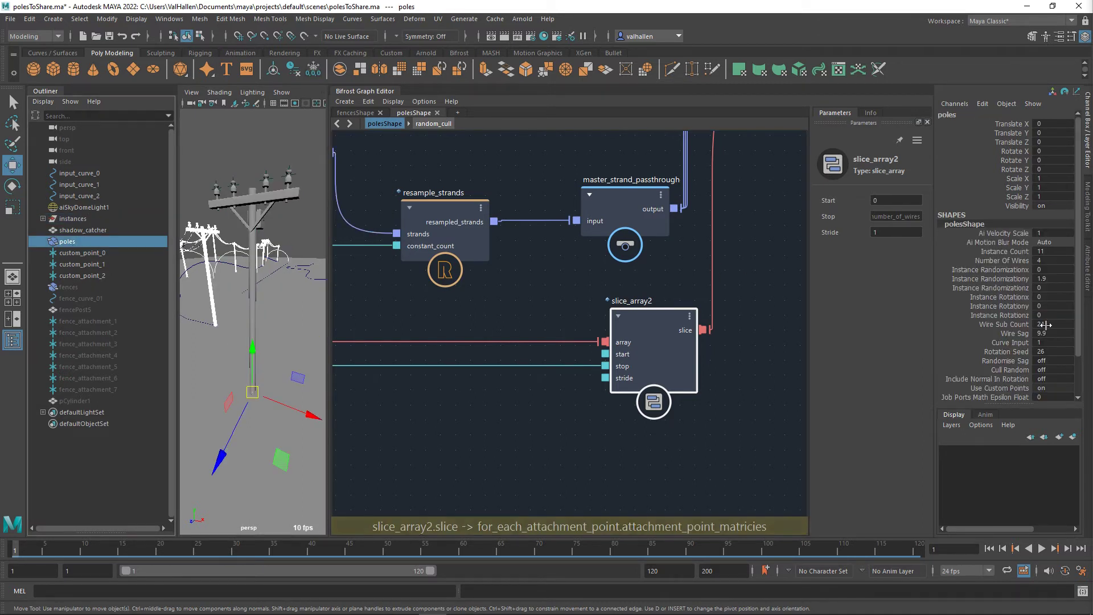
click(1017, 261)
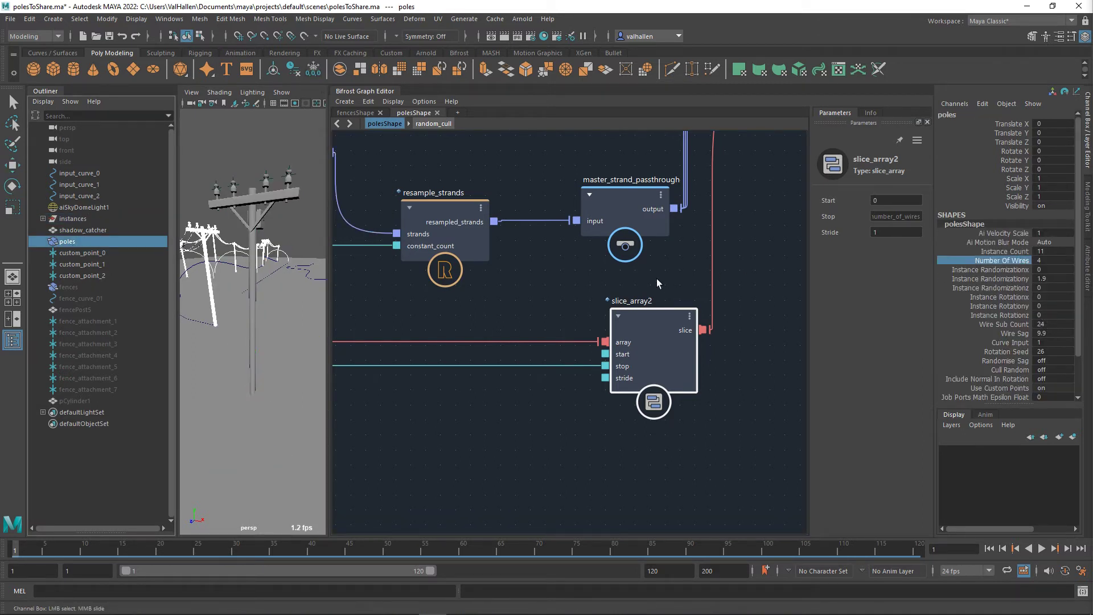
mouse_move(630, 290)
alt+middle_down()
mouse_move(616, 290)
mouse_move(630, 289)
alt+middle_up()
mouse_move(273, 307)
middle_down()
mouse_move(254, 305)
mouse_move(267, 305)
middle_up()
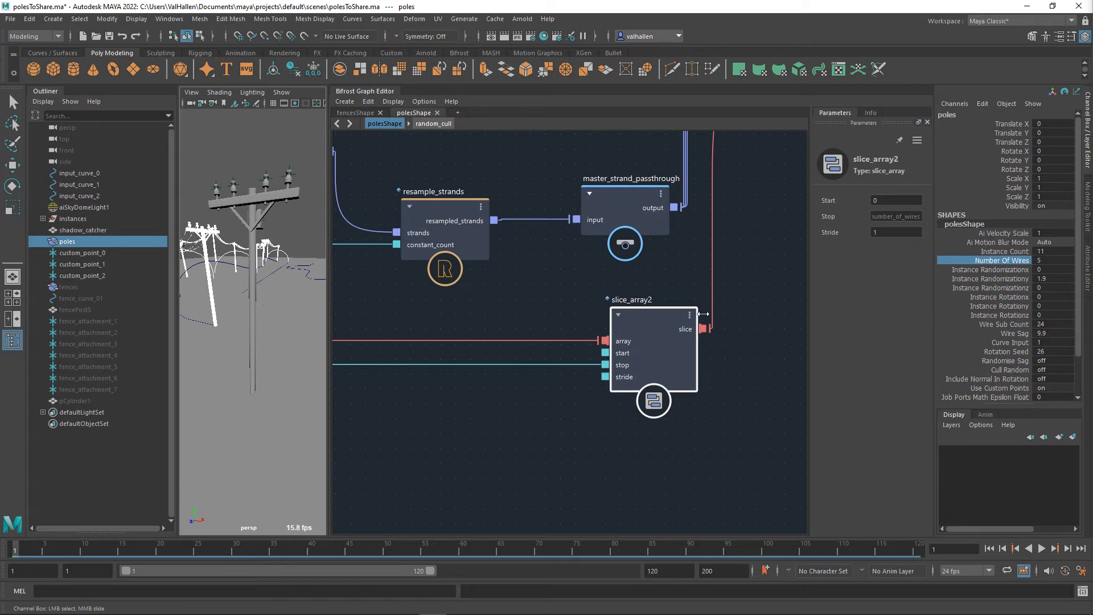
Step: Highlight the wires feeding slice_array2's array and stop inputs in turn and reselect the node to check its parameters
click(513, 357)
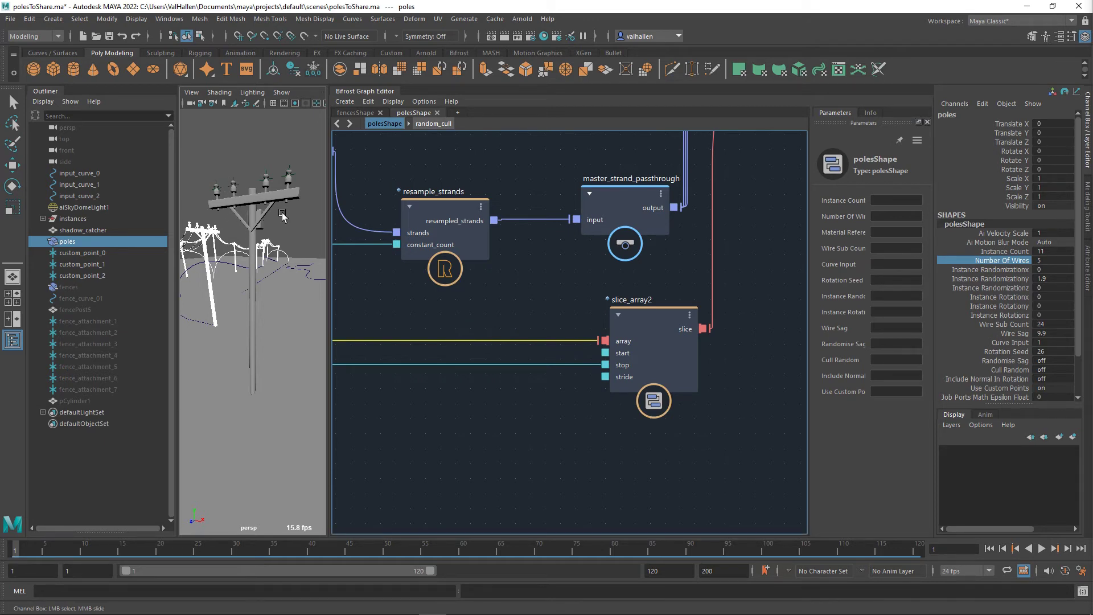
click(535, 362)
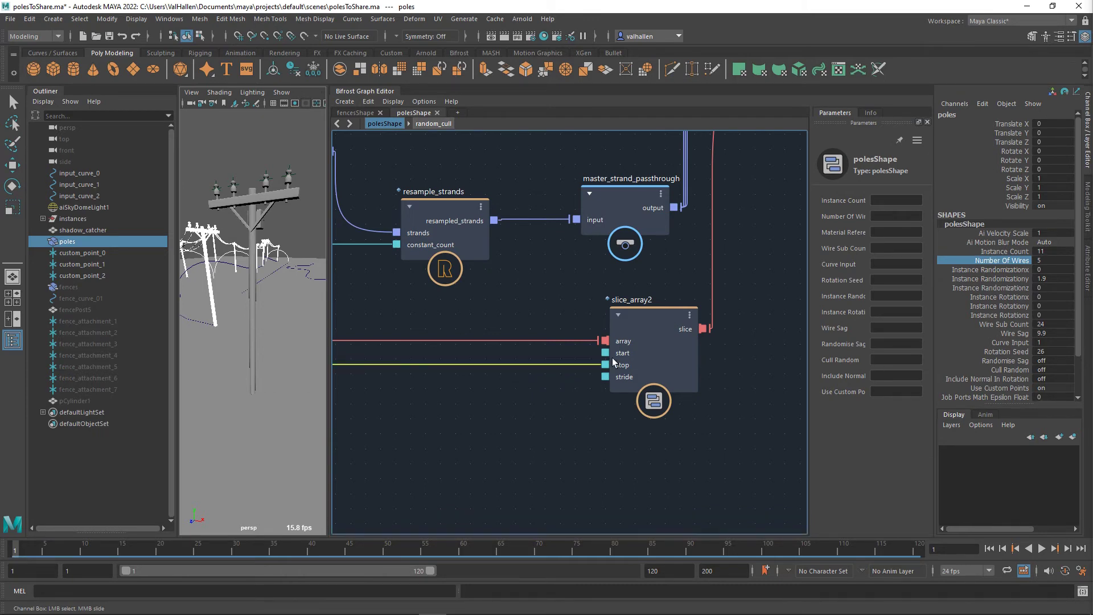
click(661, 327)
Step: Set the Number Of Wires attribute of the poles object to 4 and highlight the wire leaving slice_array2's slice output
double_click(1041, 260)
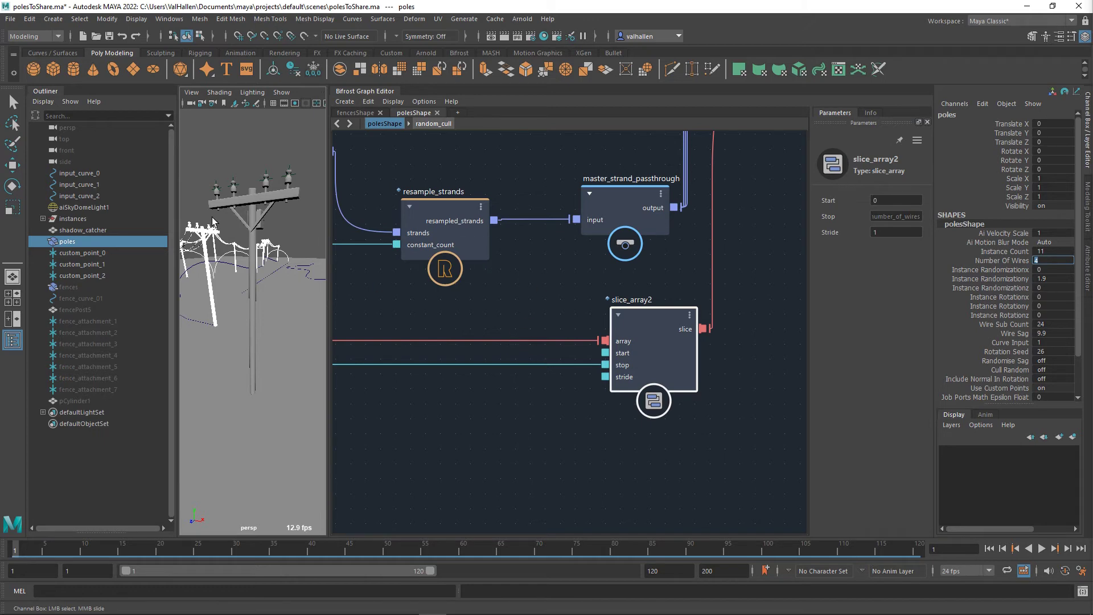
alt+middle_drag(766, 273, 629, 360)
drag(596, 392, 556, 400)
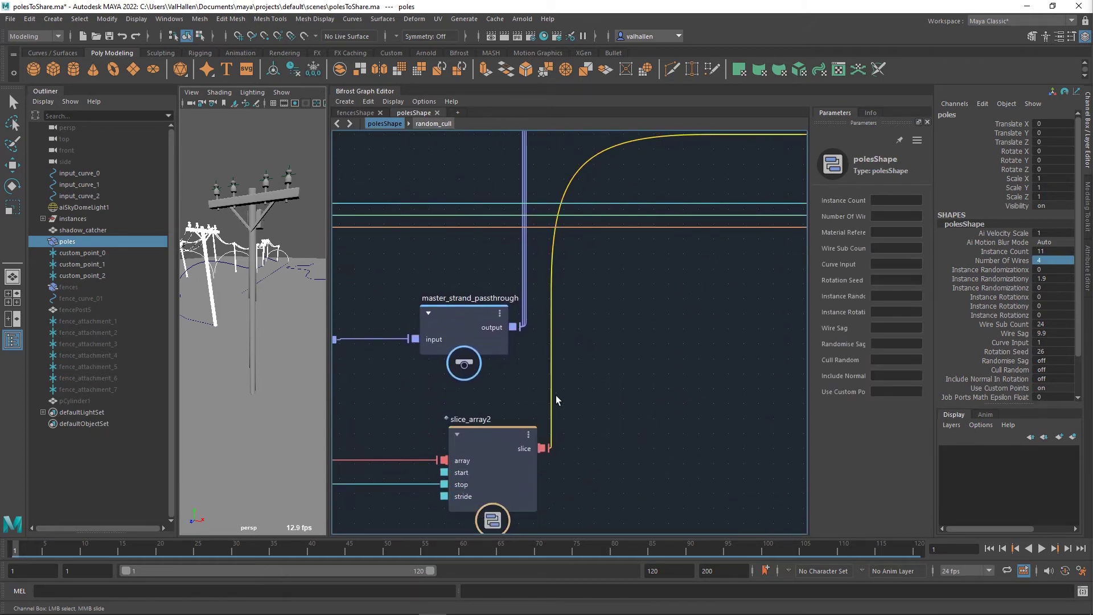
Step: Follow the slice wire to the Create the wires backdrop and open the for_each_attachment_point compound
middle_drag(722, 352, 370, 379)
middle_drag(388, 333, 485, 466)
scroll(484, 298, up, 3)
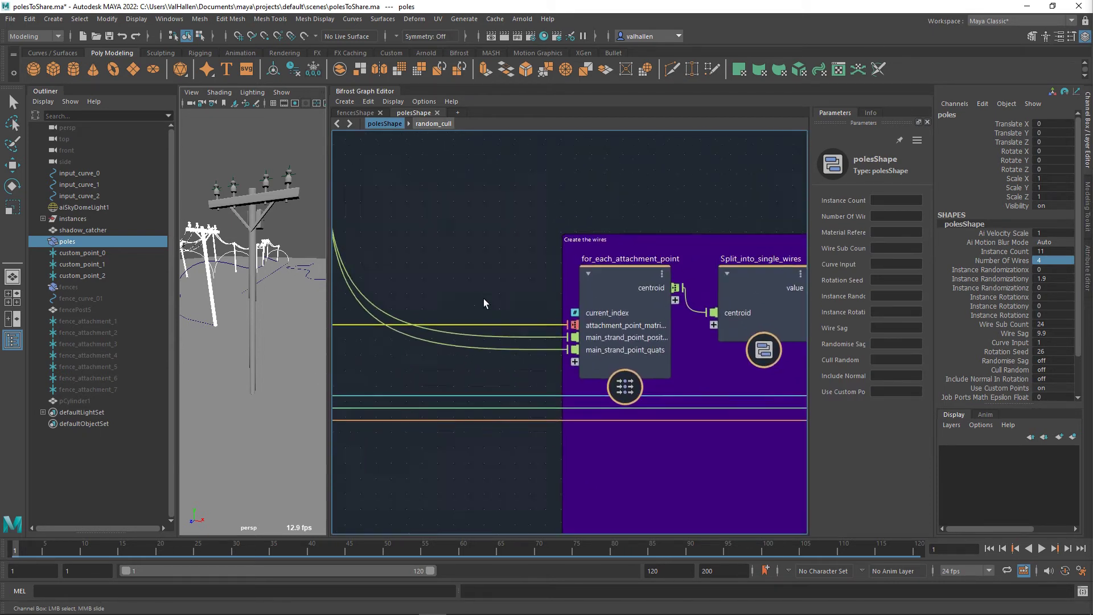
double_click(653, 271)
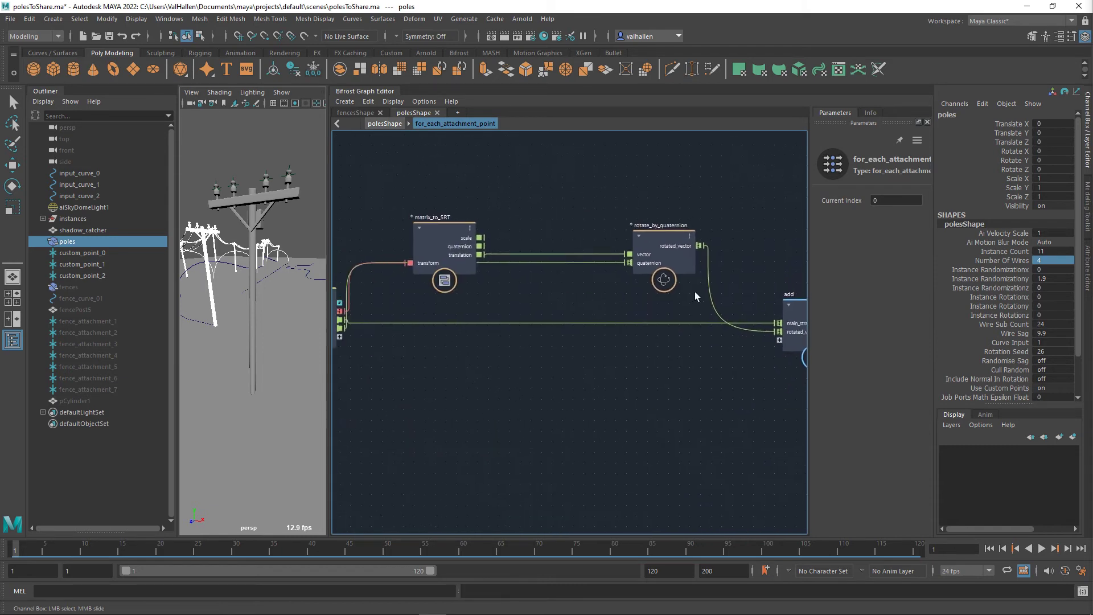
Step: Select the compound's input node and move matrix_to_SRT up, clear of the quaternion wire
scroll(659, 346, up, 3)
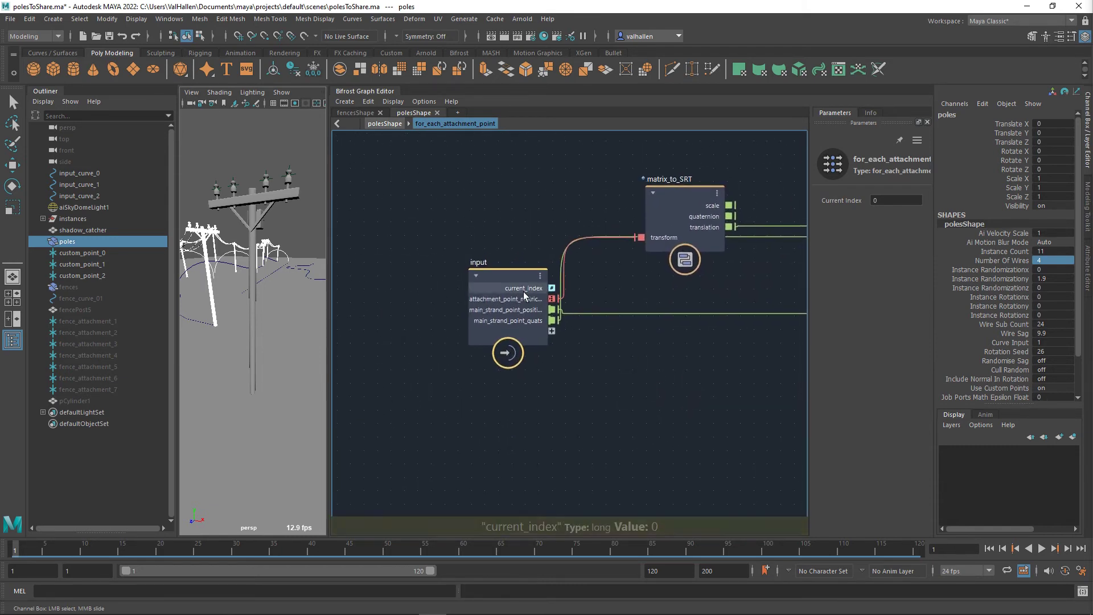
click(502, 281)
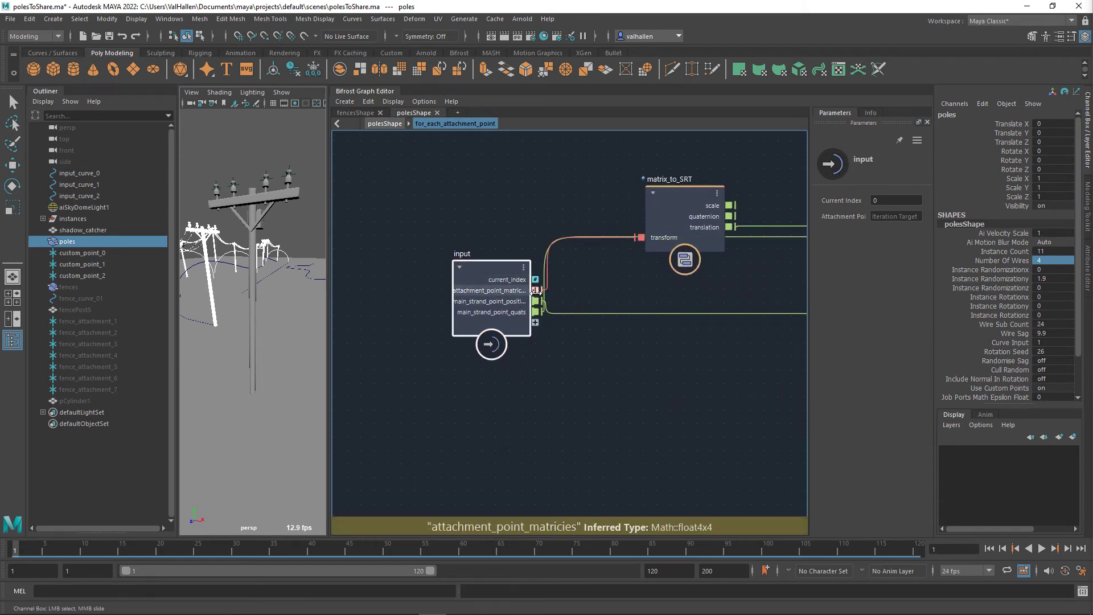
drag(668, 221, 674, 159)
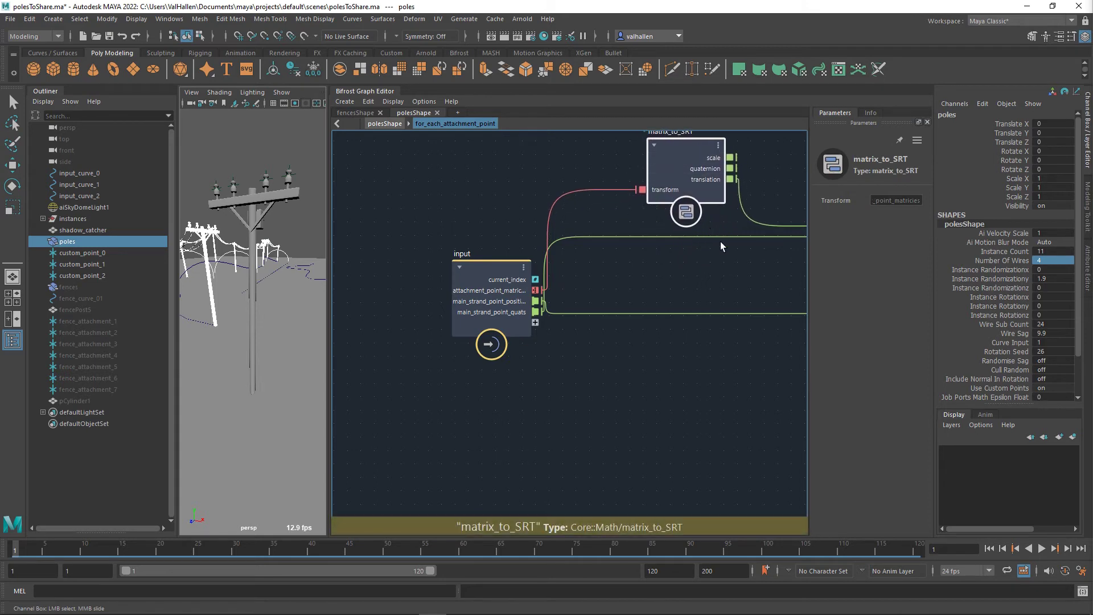
middle_drag(721, 246, 545, 323)
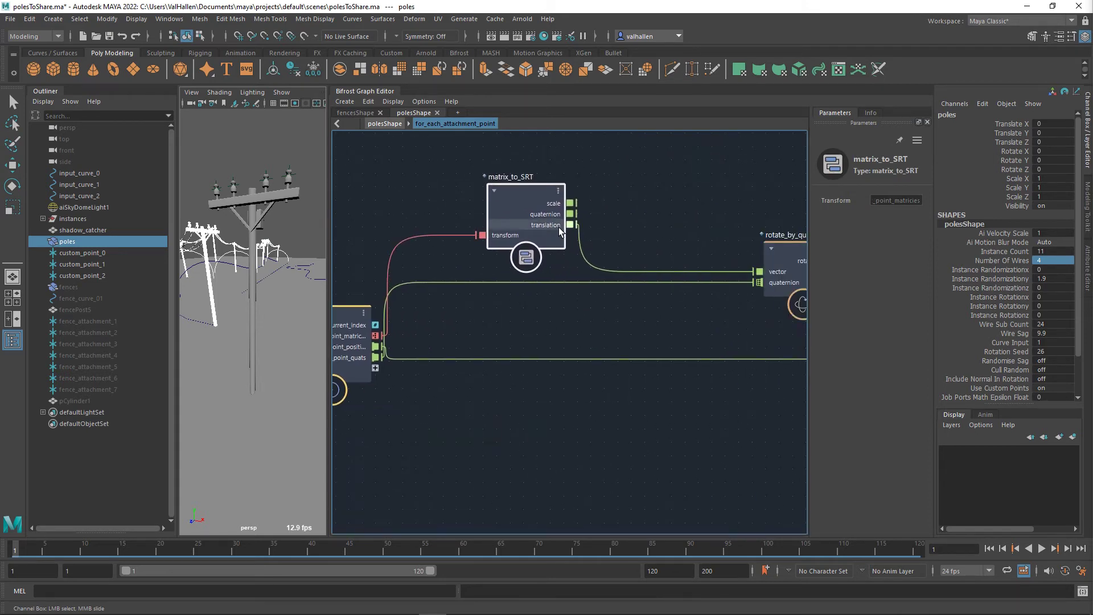
Step: Select rotate_by_quaternion and trace its quaternion input back to main_strand_point_quats on the input node
middle_drag(579, 228, 544, 220)
click(655, 262)
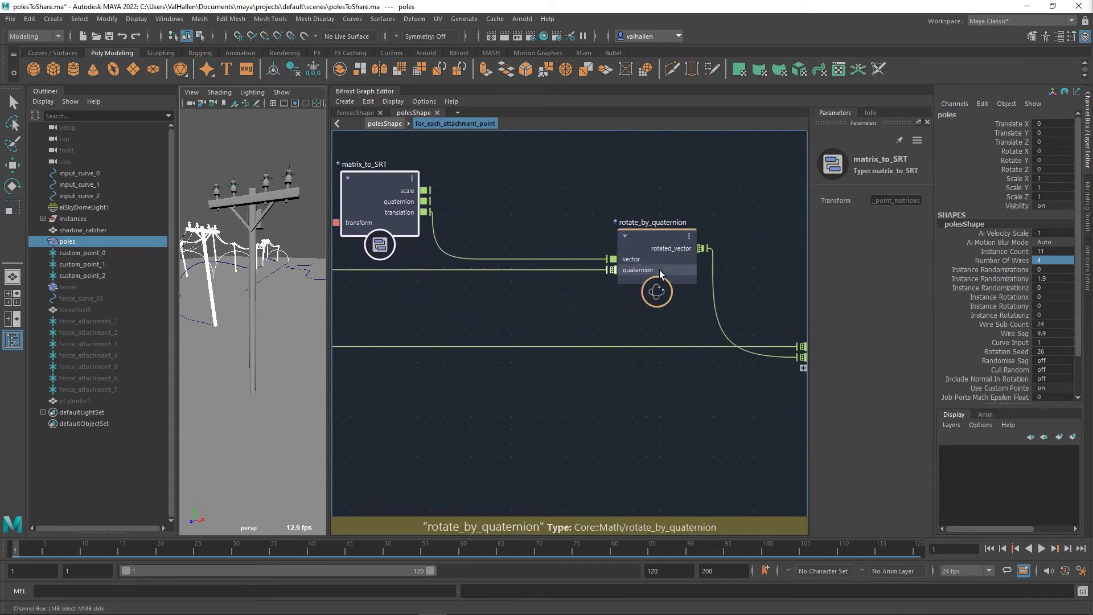
middle_drag(554, 312, 812, 309)
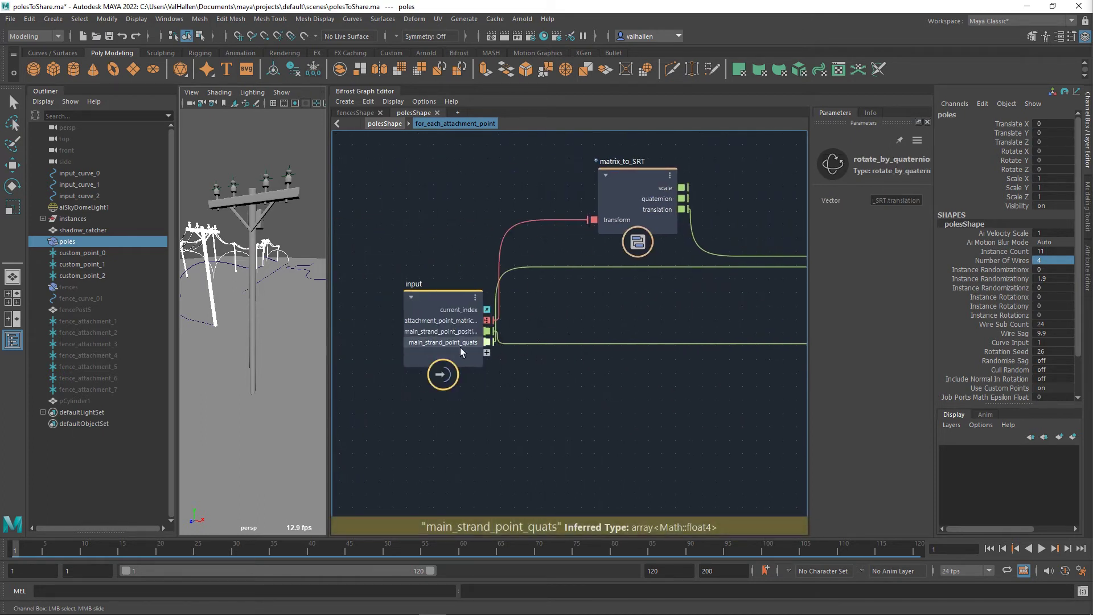
Step: Return to the polesShape level and trace the main strand positions and quats back to random_cull and strands_basis_to_orient_rand
key(BackSpace)
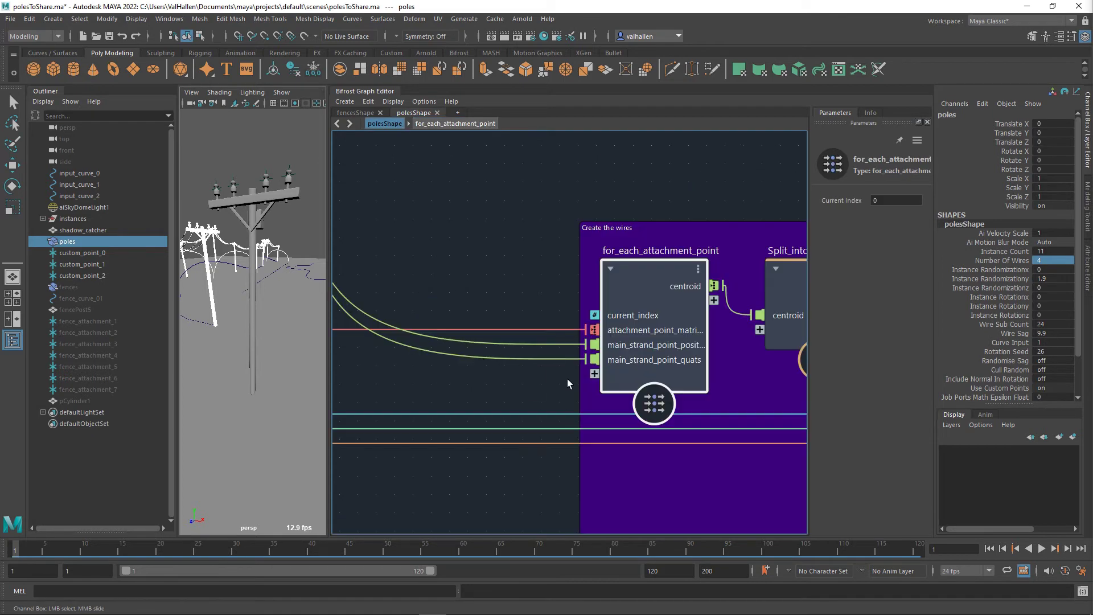
scroll(518, 370, down, 1)
middle_drag(469, 364, 742, 425)
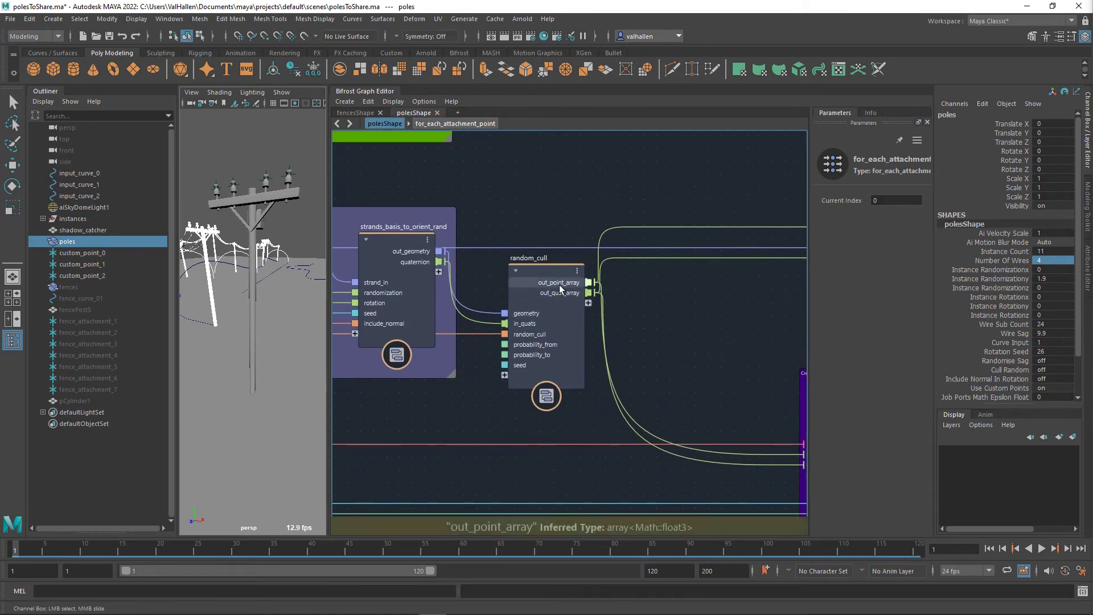
middle_drag(517, 246, 682, 222)
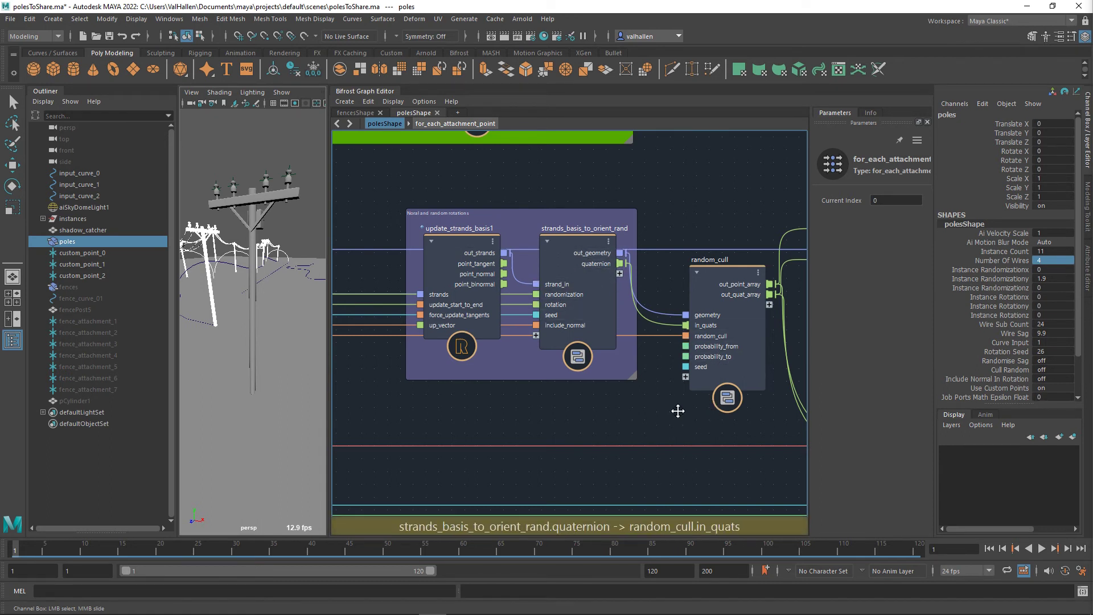
middle_drag(677, 410, 450, 360)
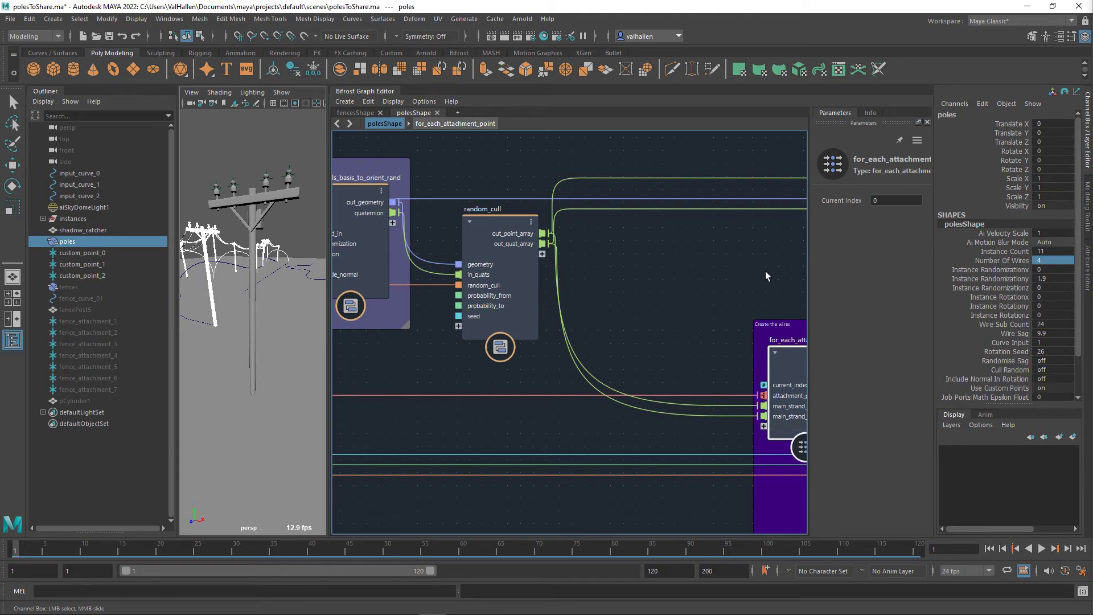
middle_drag(765, 271, 705, 268)
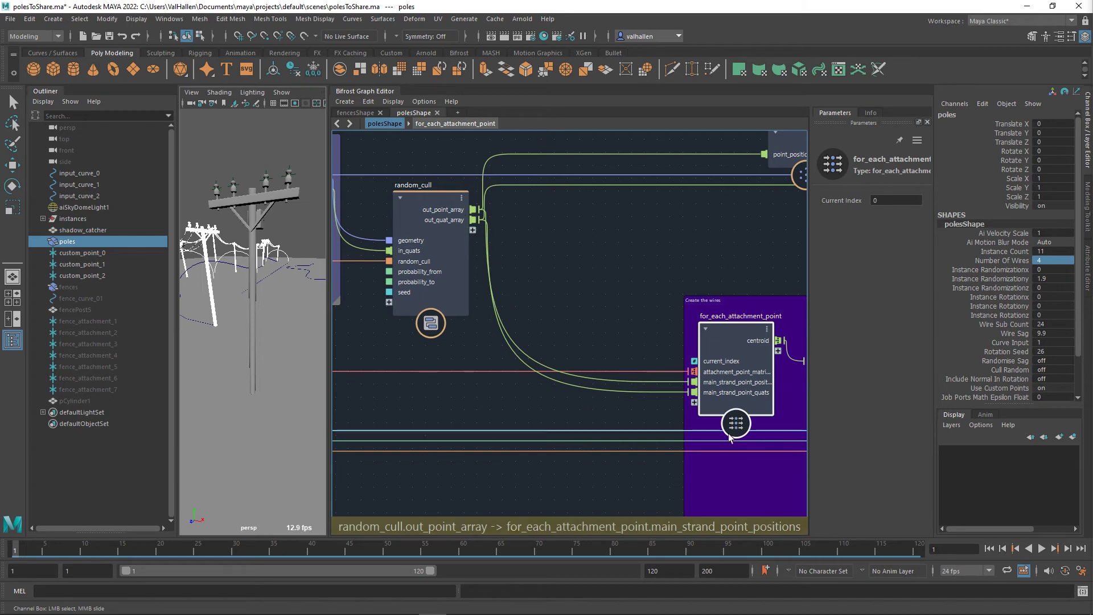
Step: Reopen for_each_attachment_point and examine the wires from its input node through matrix_to_SRT into rotate_by_quaternion
double_click(737, 344)
scroll(610, 288, down, 3)
mouse_move(593, 272)
middle_down()
mouse_move(684, 311)
mouse_move(712, 309)
middle_up()
mouse_move(487, 314)
middle_down()
mouse_move(617, 323)
mouse_move(472, 312)
middle_up()
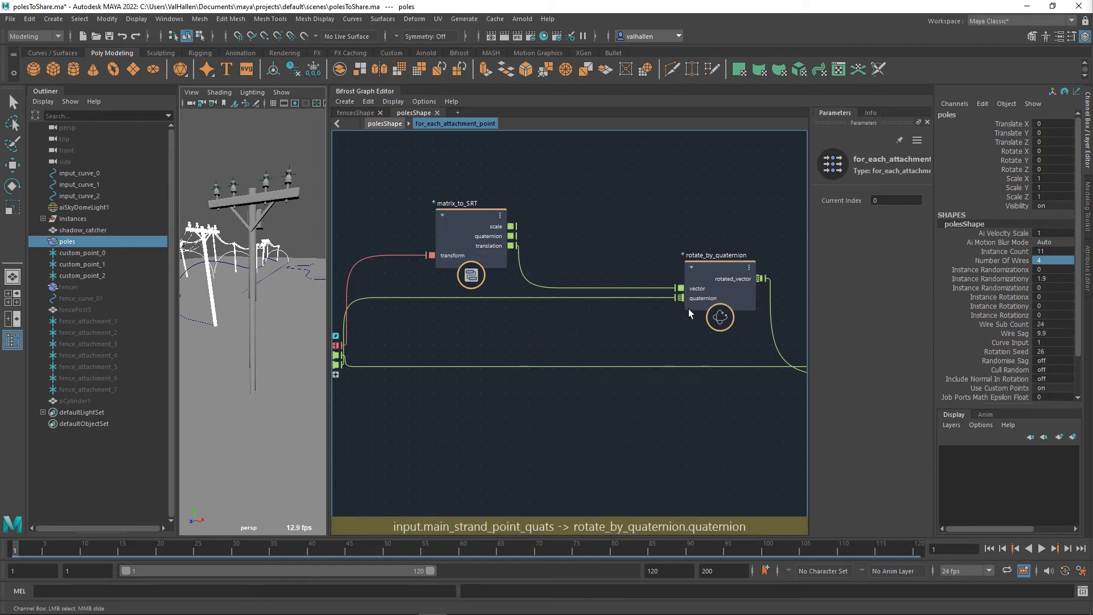
middle_drag(557, 330, 432, 322)
middle_drag(341, 394, 612, 394)
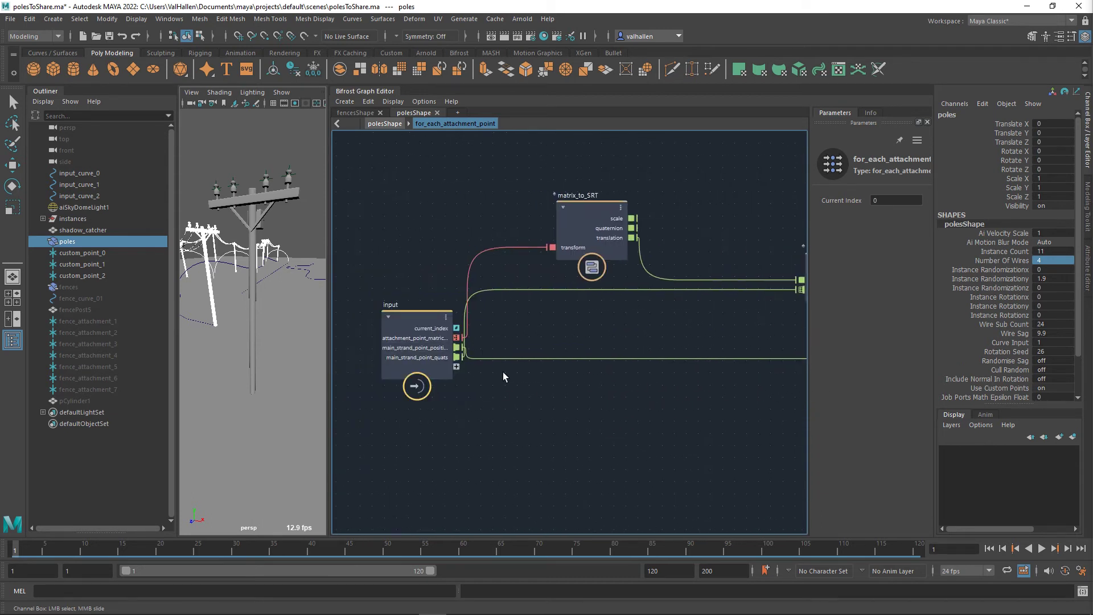
middle_drag(653, 345, 589, 344)
middle_drag(544, 308, 622, 314)
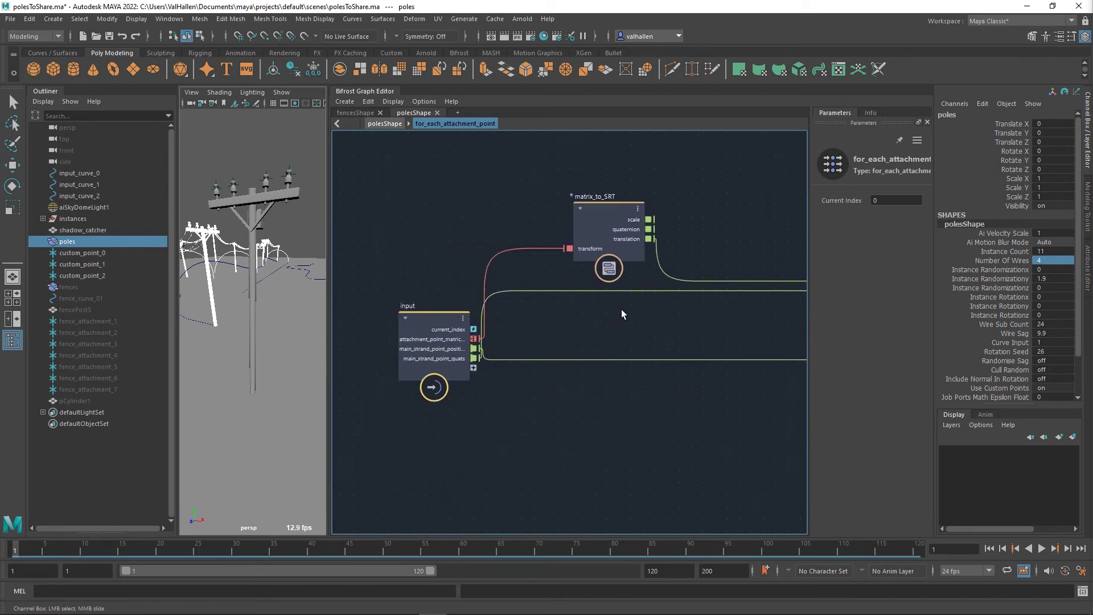
Step: Highlight the attachment matrices wire into matrix_to_SRT, and select locator4 on the pole's crossarm with the Move tool
drag(523, 253, 530, 265)
click(459, 289)
click(289, 174)
key(w)
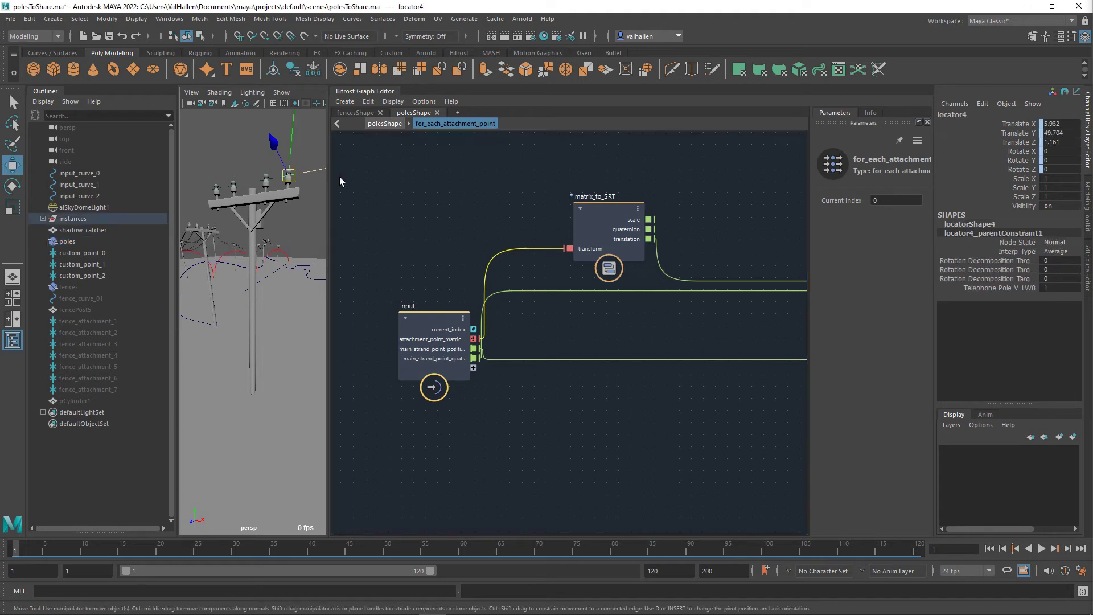
Step: Follow rotate_by_quaternion to the add node, and select the telephone pole mesh followed by locator2 to compare their origins
middle_drag(659, 341, 563, 345)
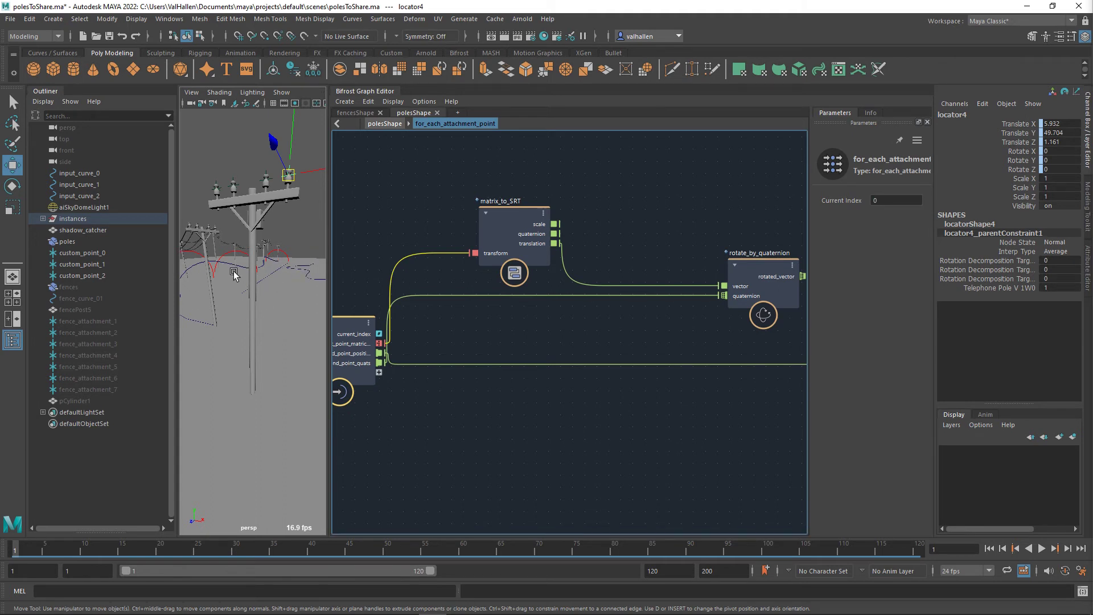
middle_drag(501, 417, 561, 407)
middle_drag(783, 413, 437, 404)
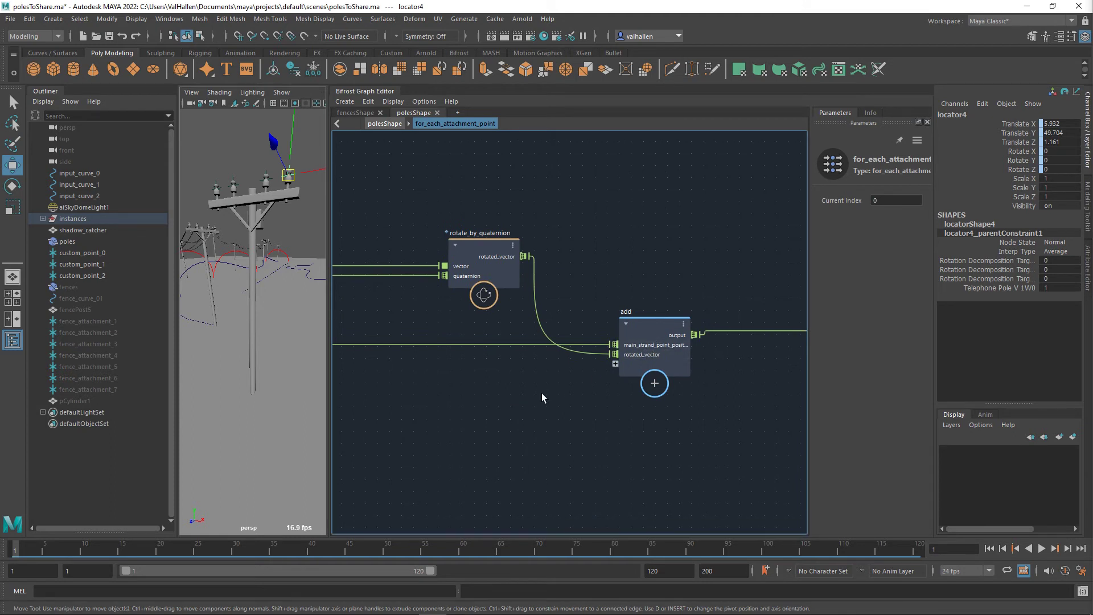
click(253, 392)
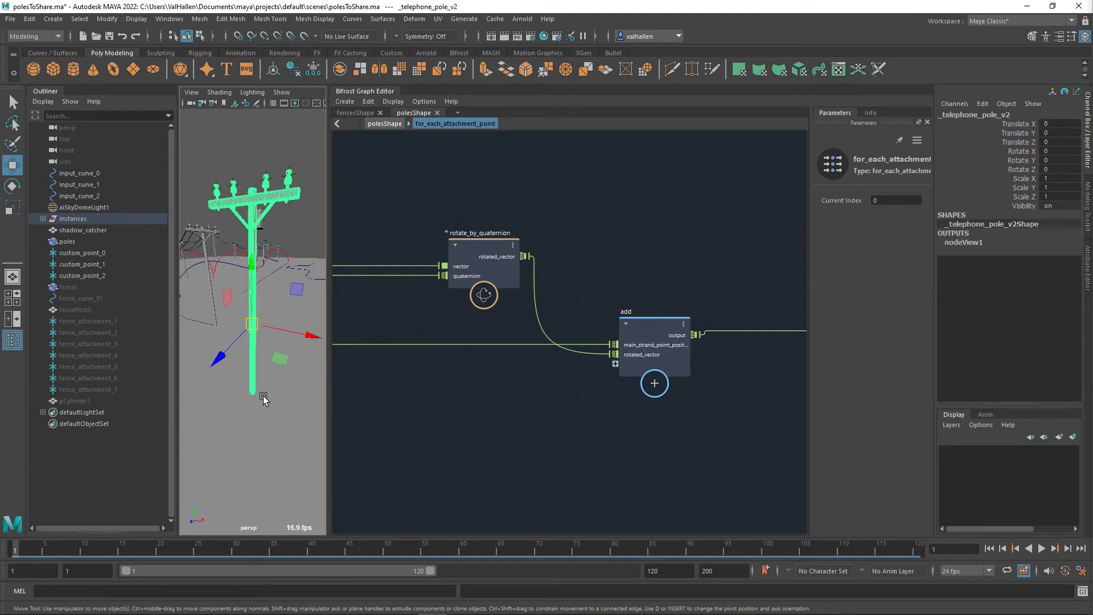
click(244, 182)
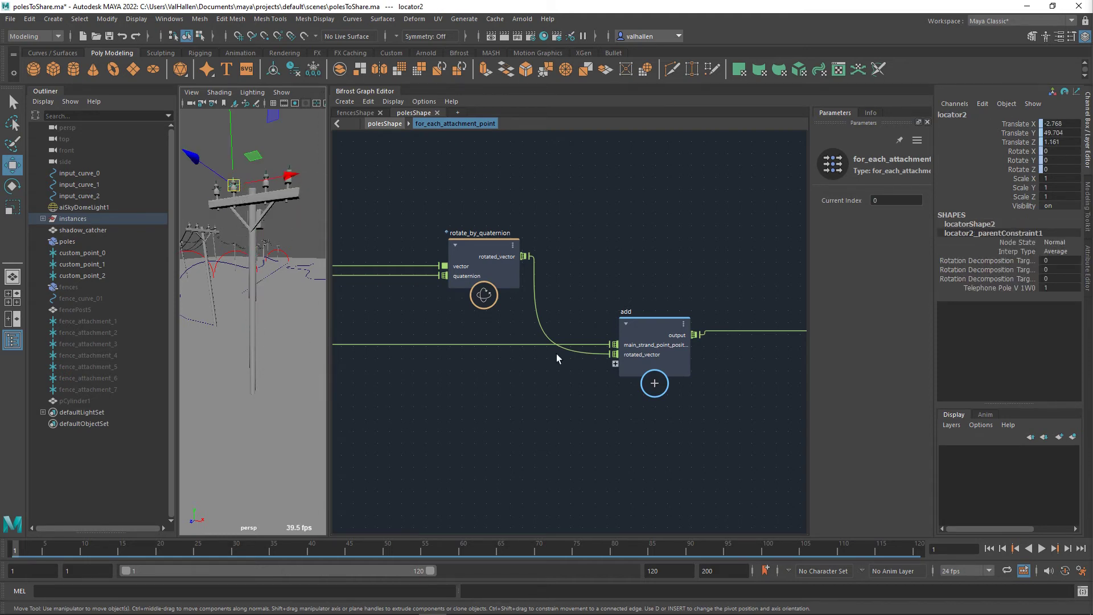
Step: Trace the add node's result to the centroid output and review the chain back to matrix_to_SRT
alt+middle_drag(647, 433, 384, 425)
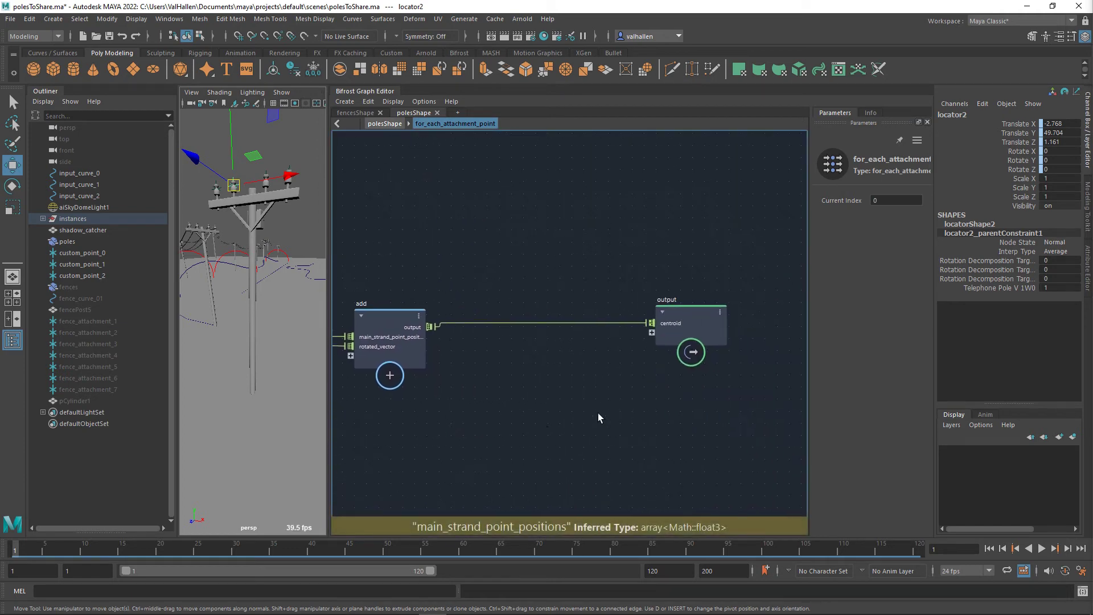
middle_drag(598, 417, 616, 431)
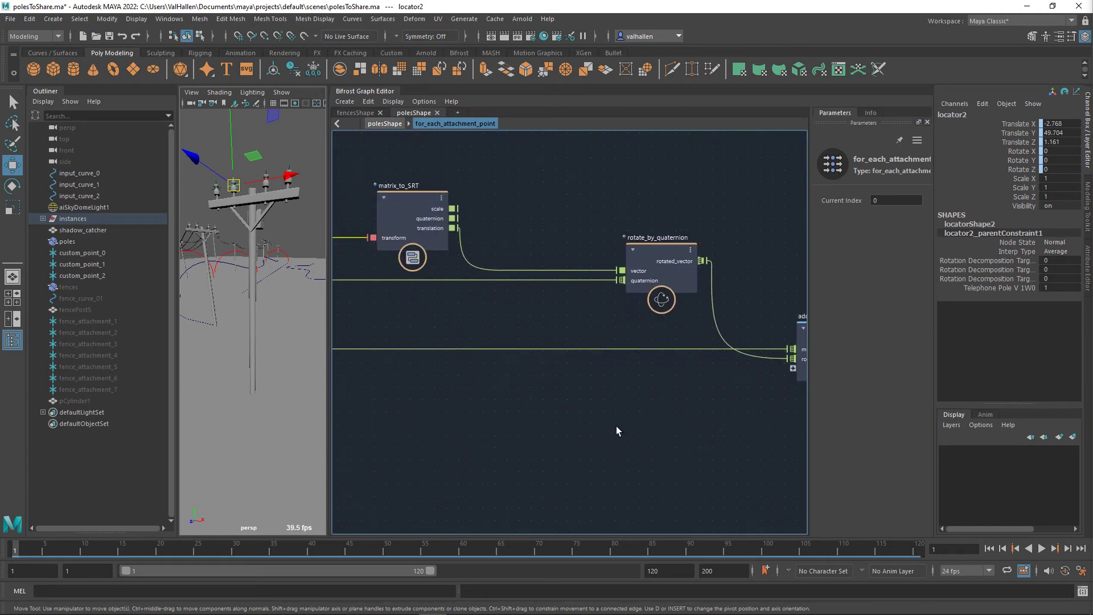
scroll(583, 416, down, 2)
middle_drag(557, 408, 589, 399)
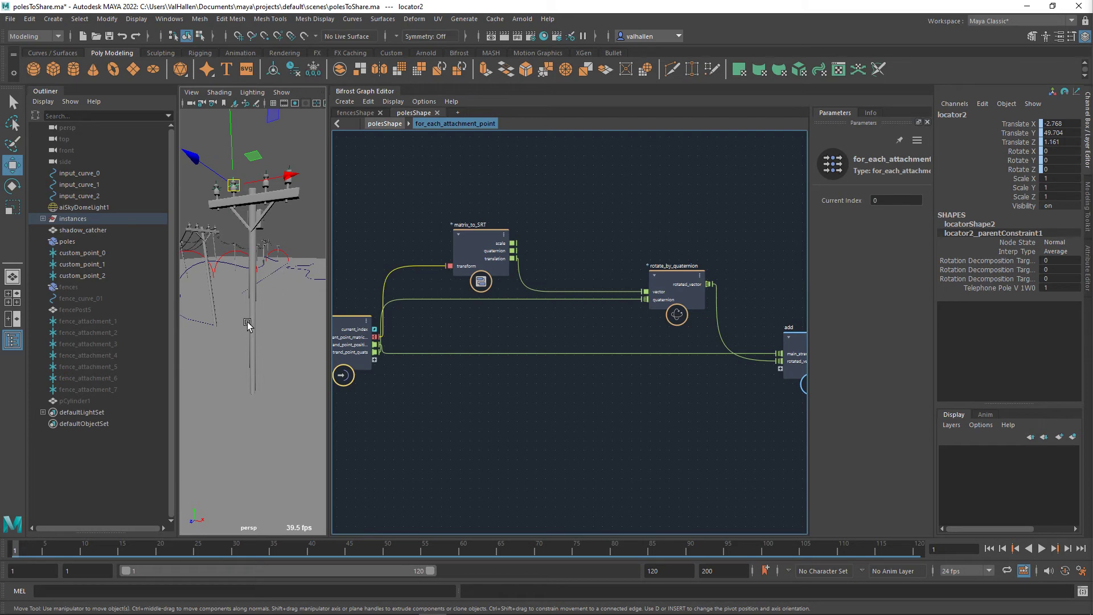
middle_drag(645, 380, 582, 369)
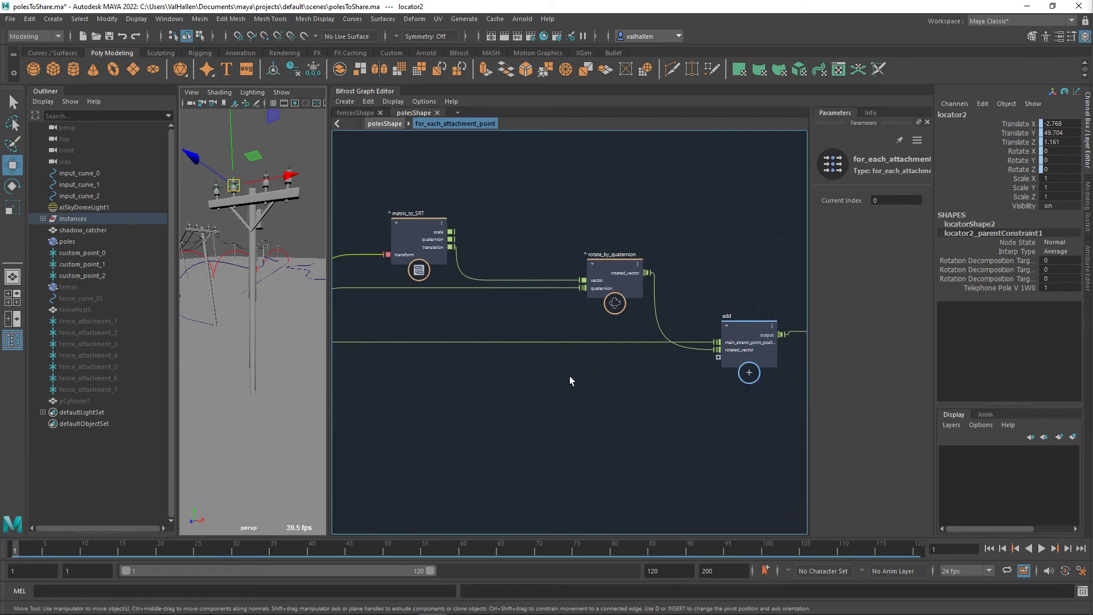
Step: Return to the polesShape level and open the for_each compound inside Split_into_single_wires
key(BackSpace)
middle_drag(643, 265, 382, 224)
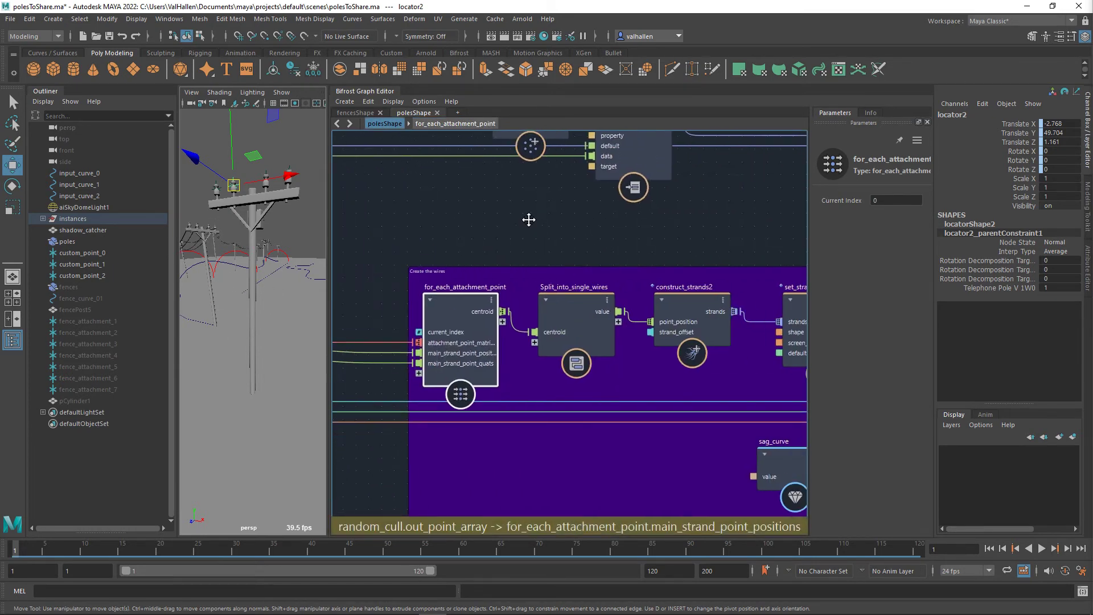
double_click(554, 301)
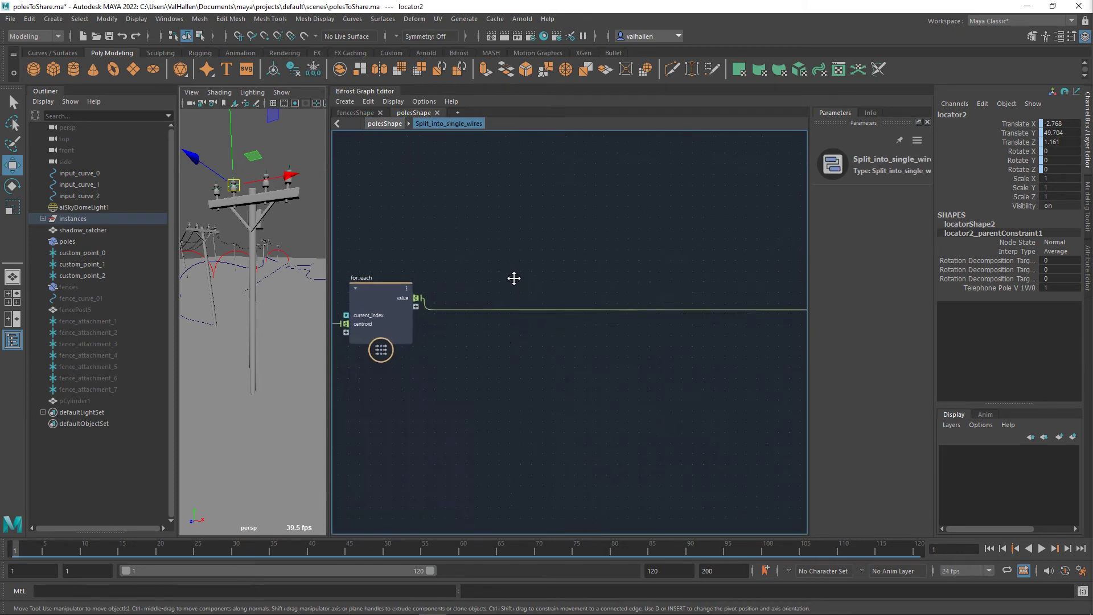
middle_drag(514, 278, 790, 259)
double_click(588, 318)
Step: Examine how the centroid array feeds array_size and the subtract node, and select subtract to check its parameters
scroll(561, 275, down, 2)
middle_drag(478, 372, 709, 350)
middle_drag(540, 360, 588, 351)
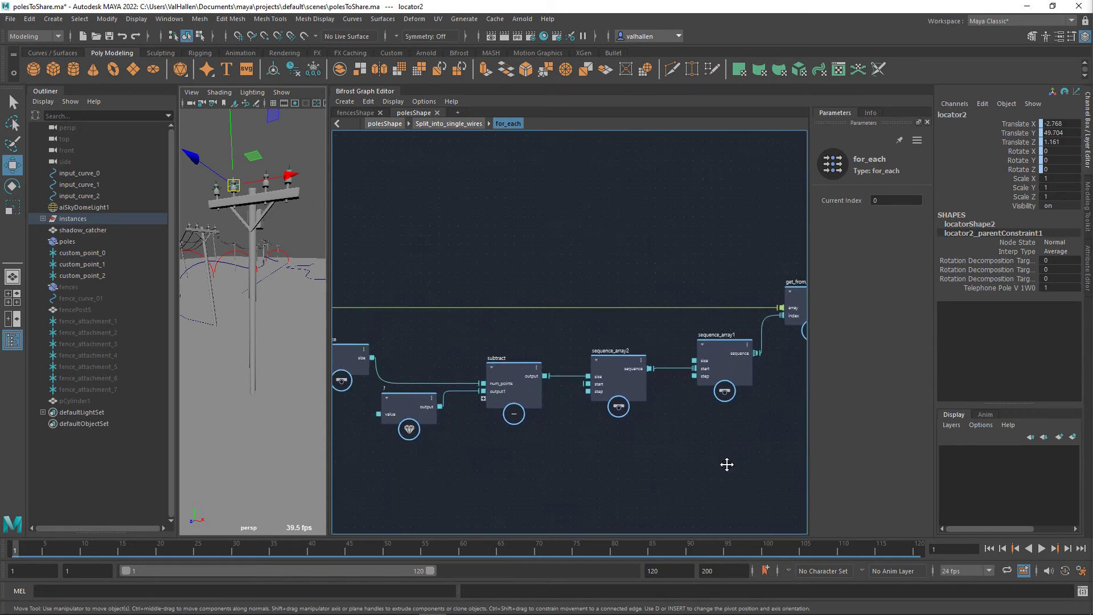
middle_drag(727, 465, 720, 467)
mouse_move(612, 456)
middle_down()
mouse_move(666, 454)
mouse_move(633, 453)
middle_up()
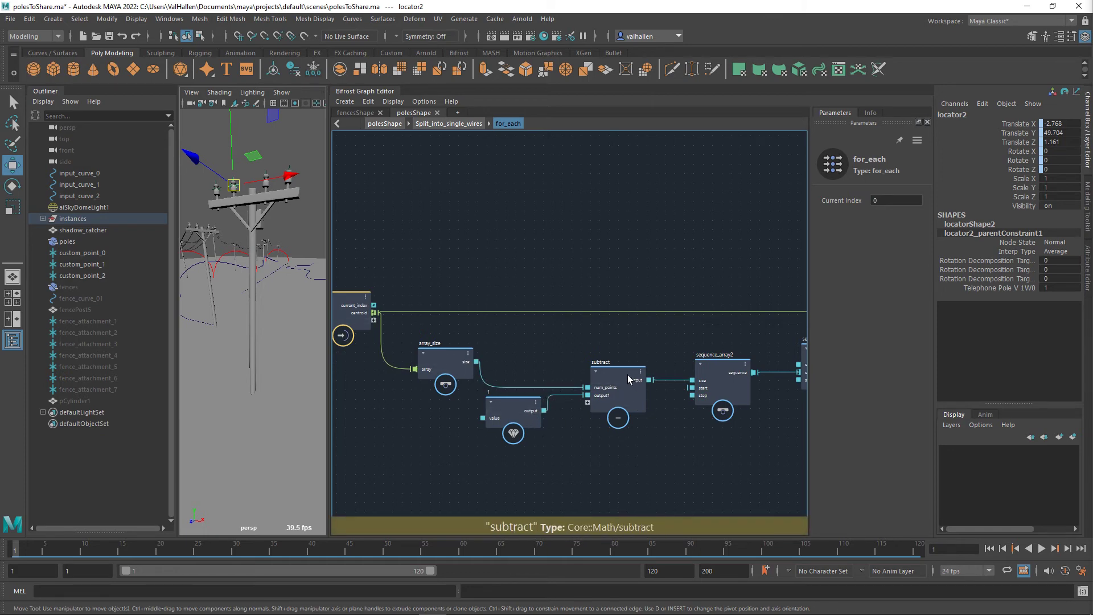
click(623, 397)
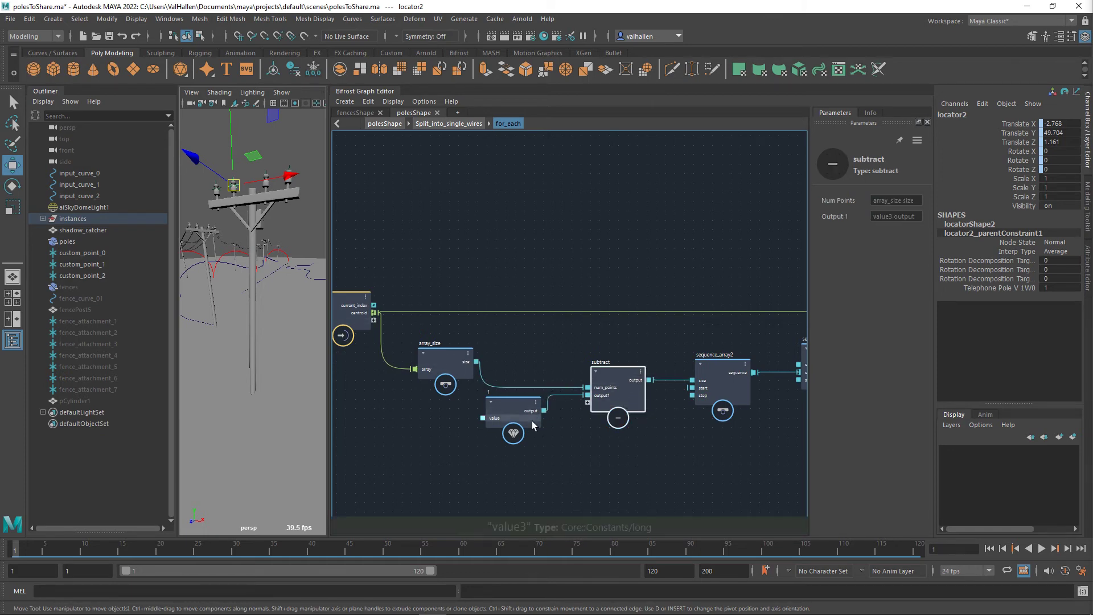
Step: Check the parameters of sequence_array2 and sequence_array1, and follow their result through get_from_array to the output node
alt+middle_drag(664, 456, 508, 463)
click(583, 401)
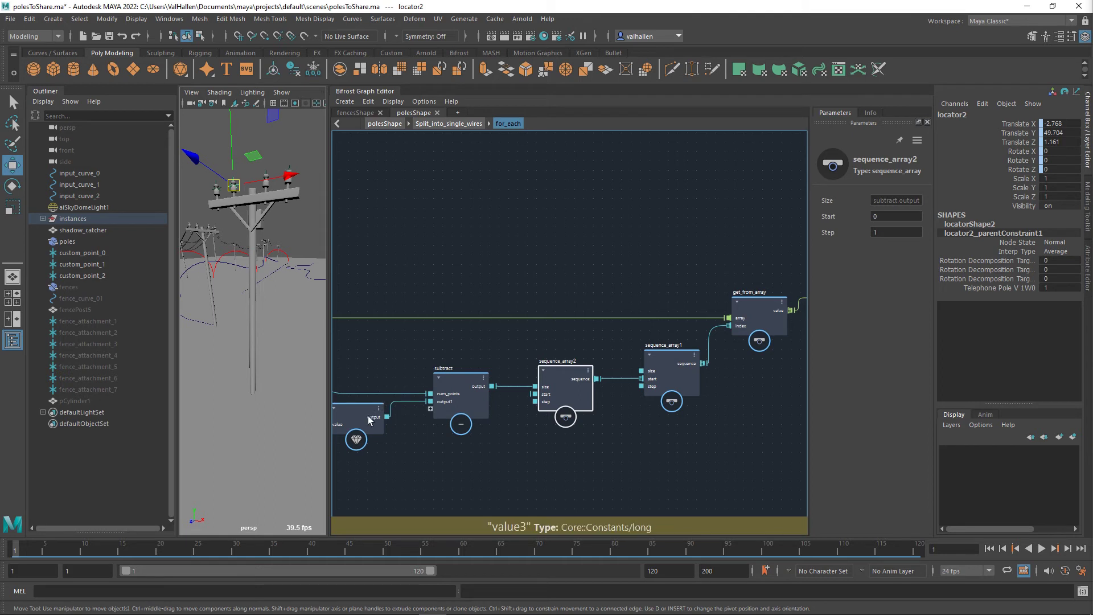
middle_drag(568, 392, 512, 398)
click(610, 367)
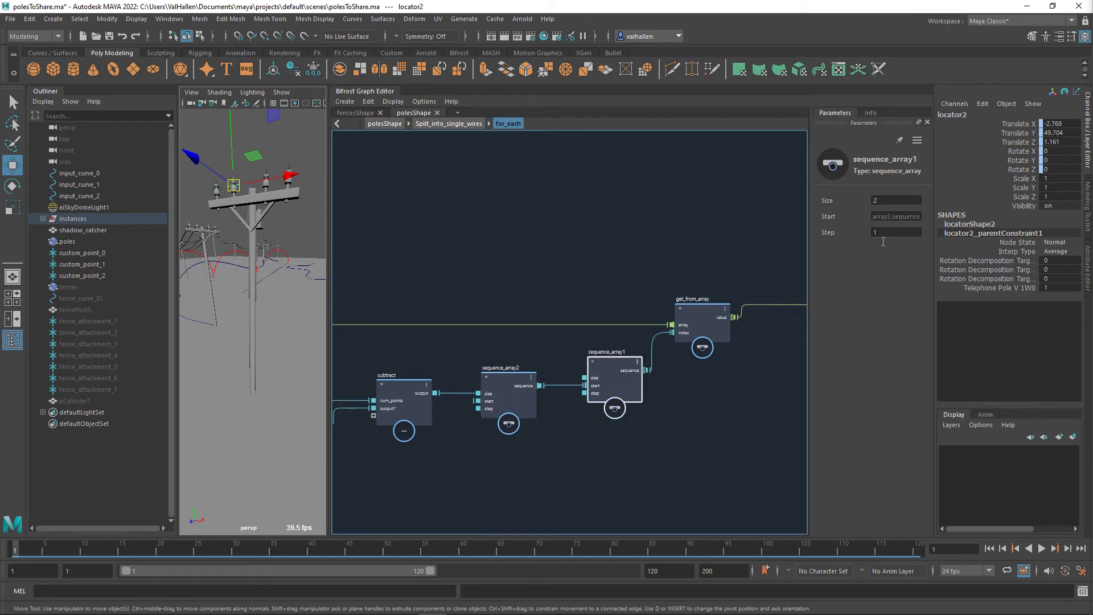
middle_drag(777, 356, 675, 387)
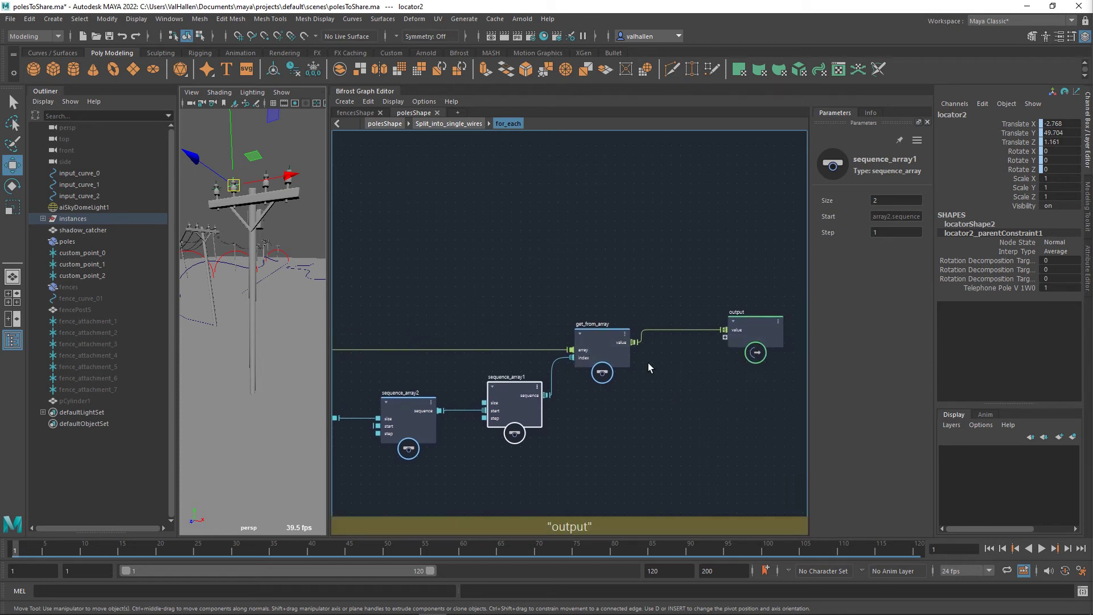
Step: Go up to the Split_into_single_wires level and add a watchpoint on the for_each.value to output.value connection, sliding it nearer for_each
key(BackSpace)
mouse_move(676, 381)
middle_down()
mouse_move(602, 378)
mouse_move(676, 377)
middle_up()
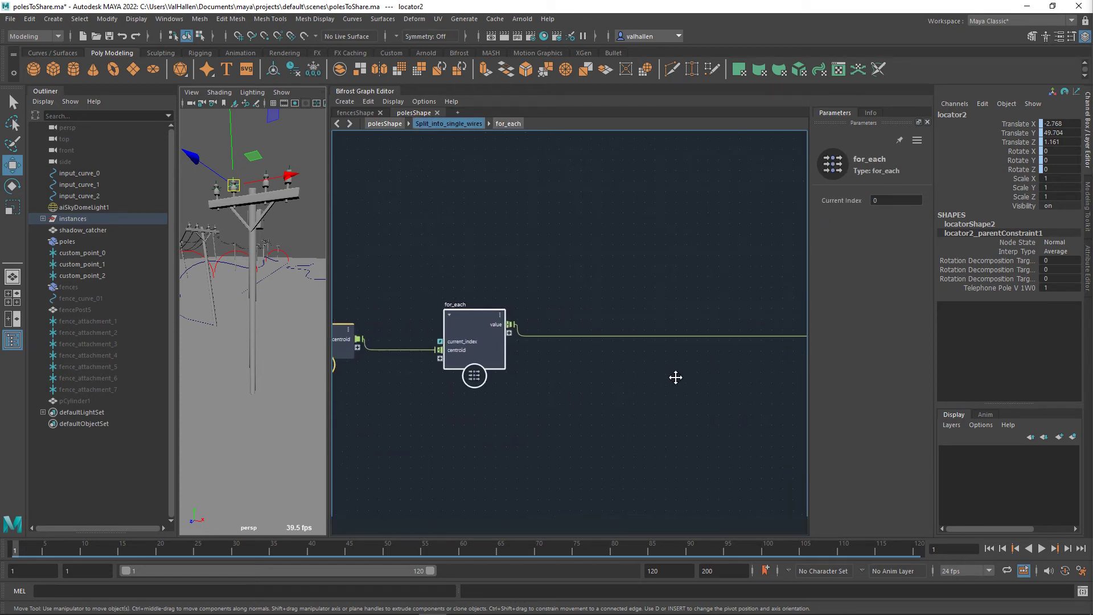
right_click(587, 340)
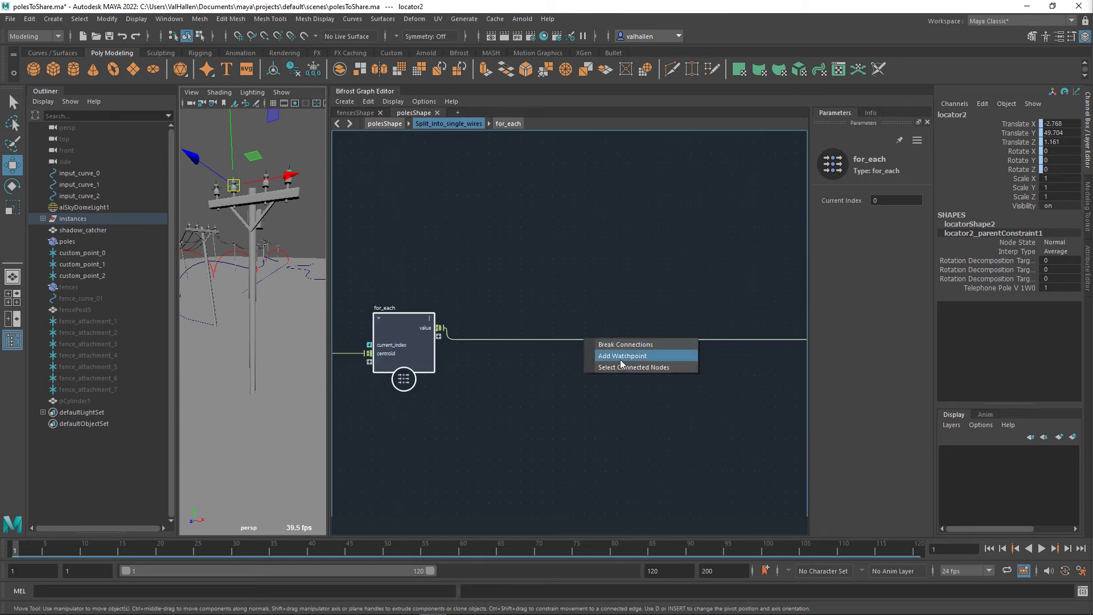
click(621, 357)
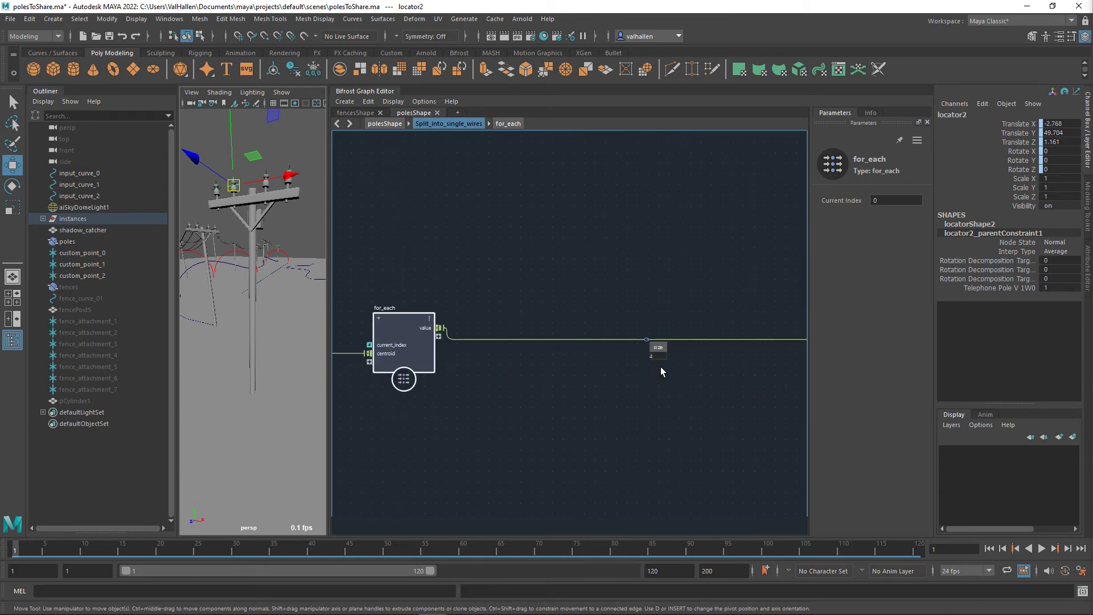
drag(654, 348, 613, 352)
mouse_move(446, 333)
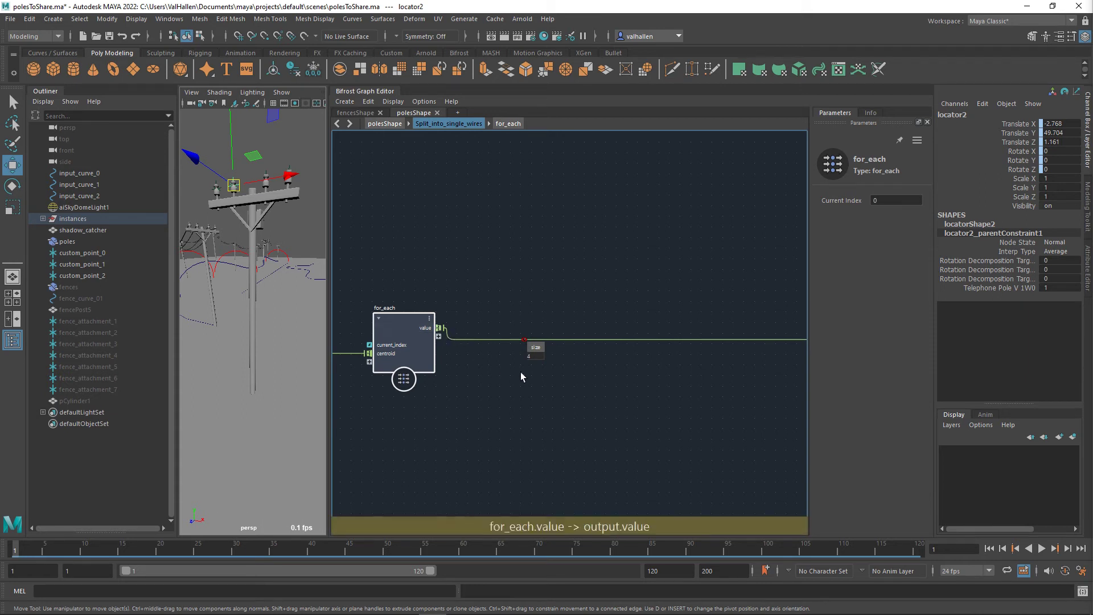
alt+middle_drag(538, 372, 719, 376)
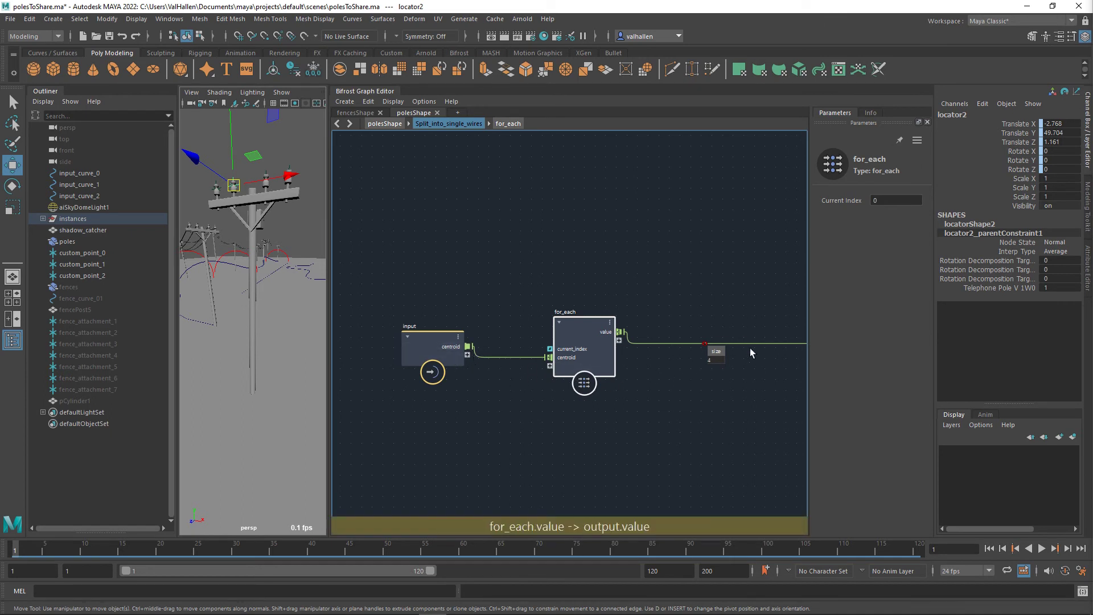
Step: Return to the polesShape level and check the parameters of construct_strands2 and set_strands_shape1
key(BackSpace)
alt+middle_drag(693, 371, 545, 373)
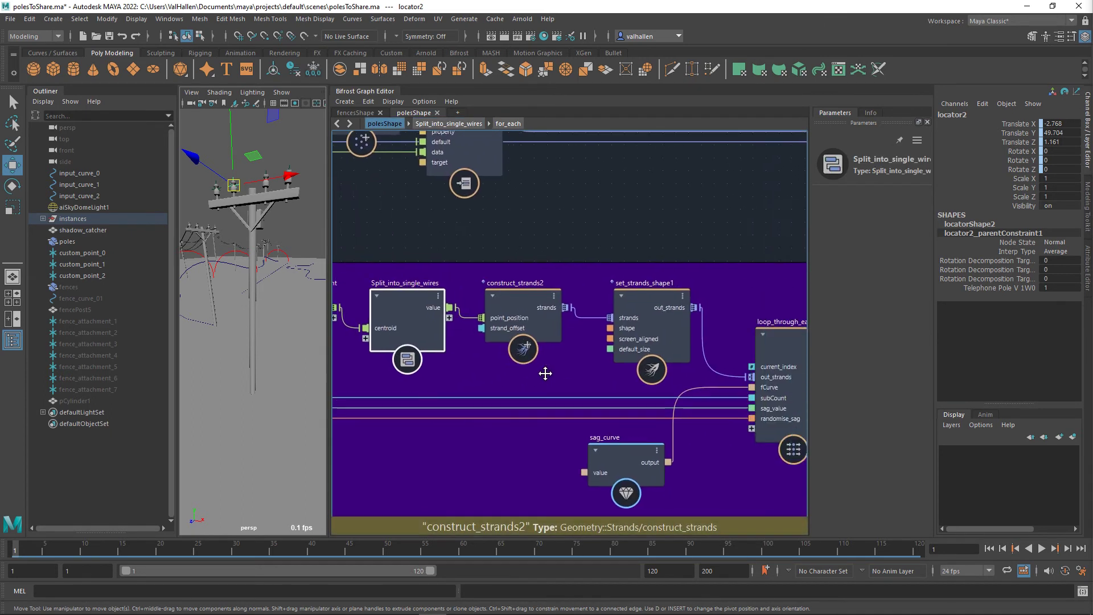
click(524, 305)
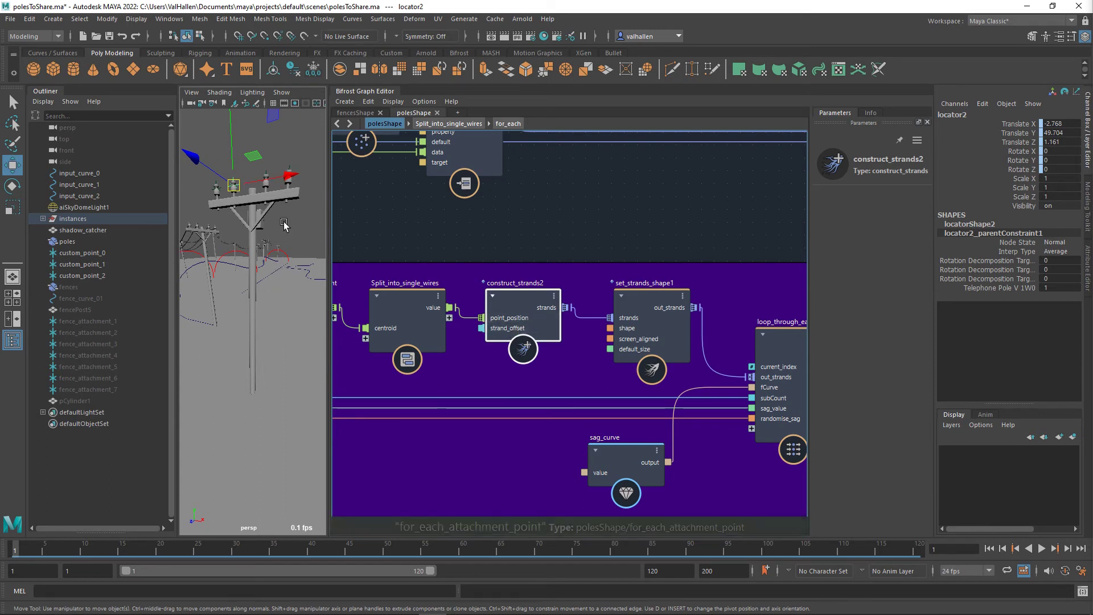
alt+middle_drag(656, 214, 573, 202)
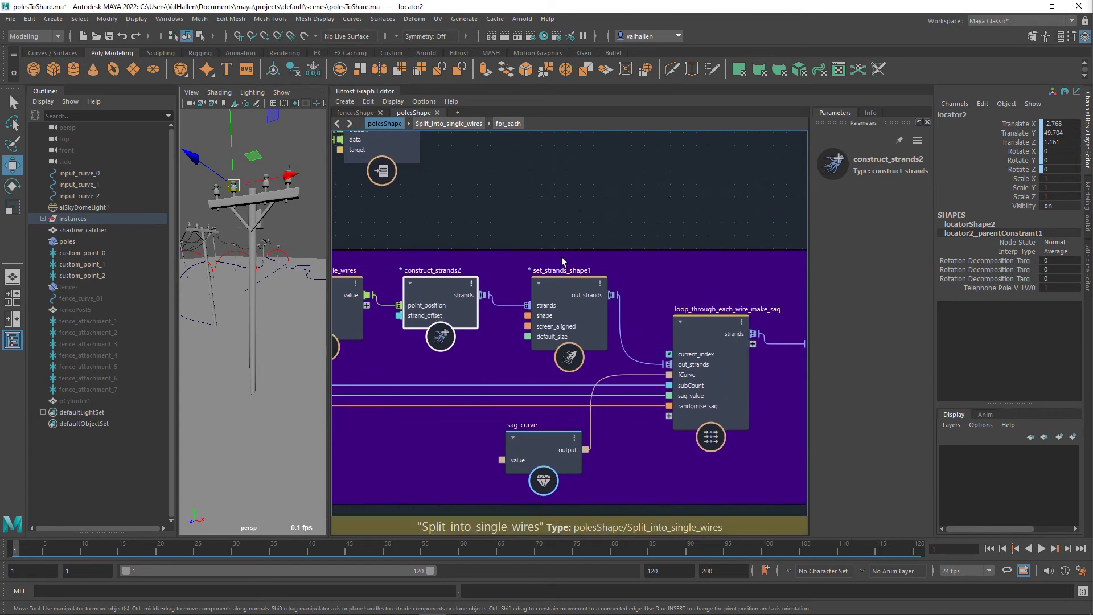
click(566, 288)
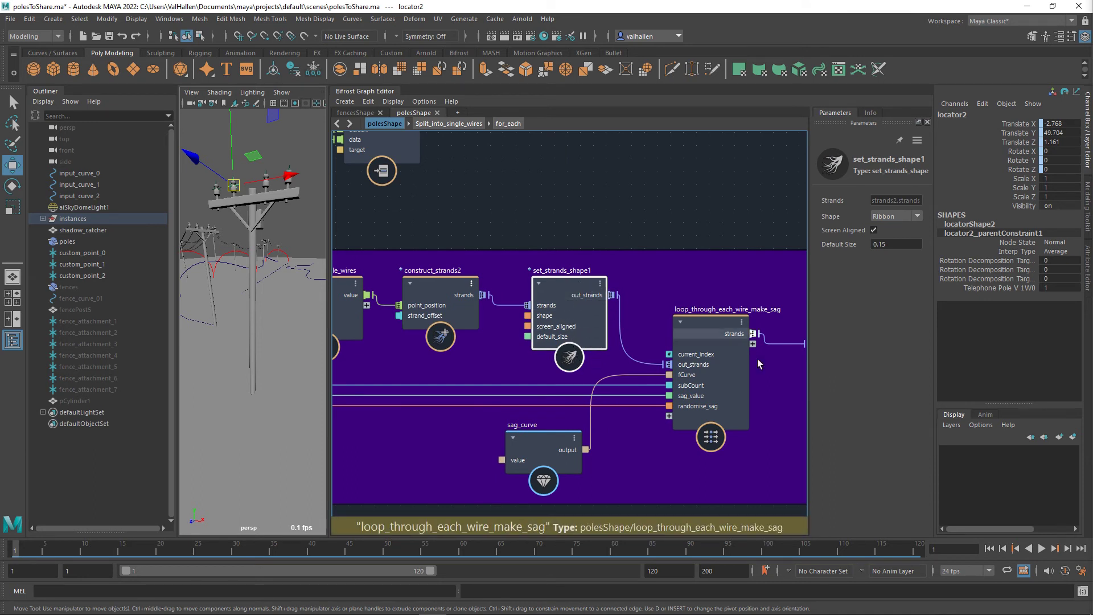
middle_drag(671, 465, 623, 436)
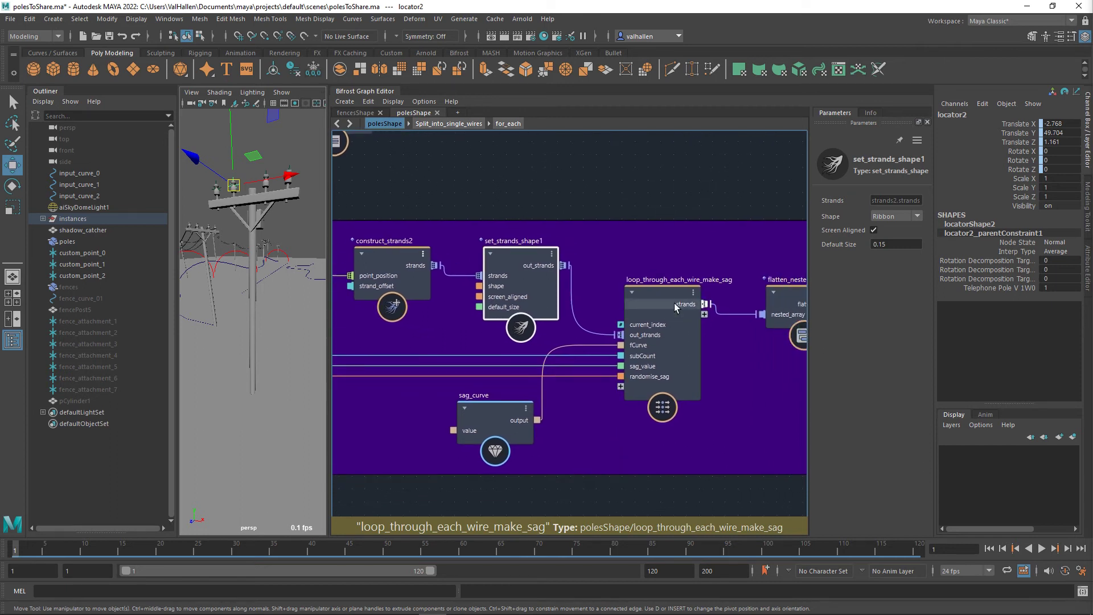
Step: Check the parameters of loop_through_each_wire_make_sag and inspect the sag_curve node's curve value
click(668, 302)
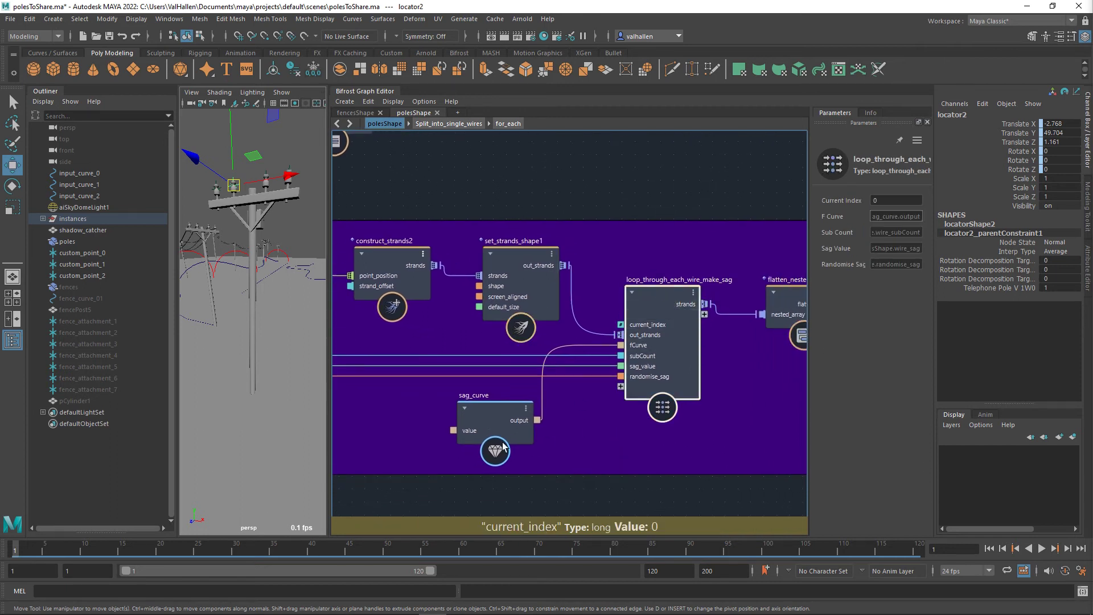
click(502, 419)
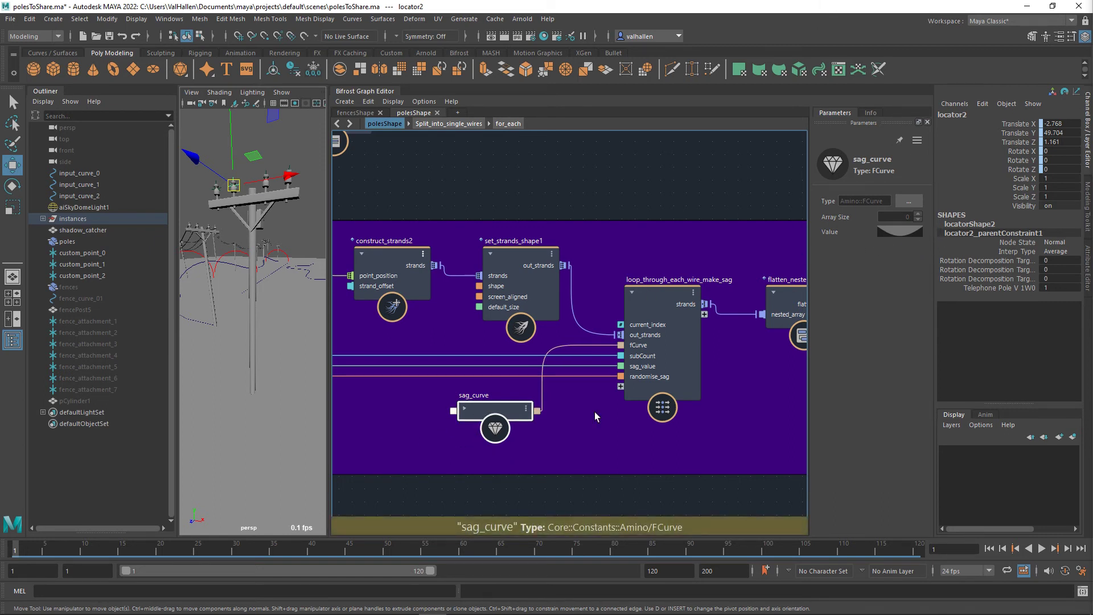
click(899, 231)
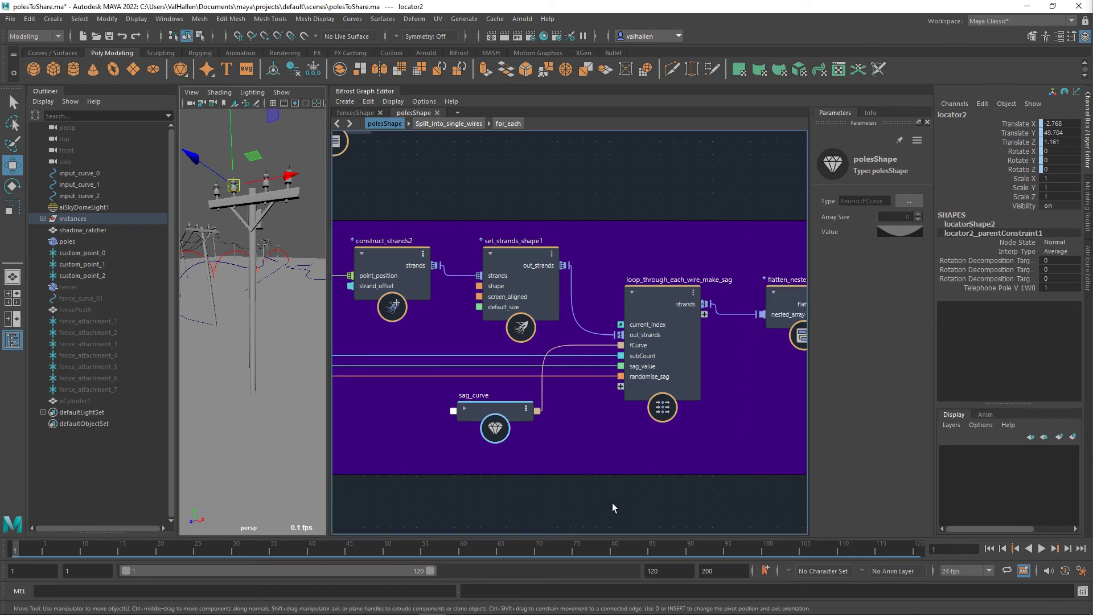
Step: Open the loop_through_each_wire_make_sag compound and examine the inputs feeding its for_each node
double_click(663, 296)
scroll(571, 259, down, 1)
alt+middle_drag(571, 258, 740, 259)
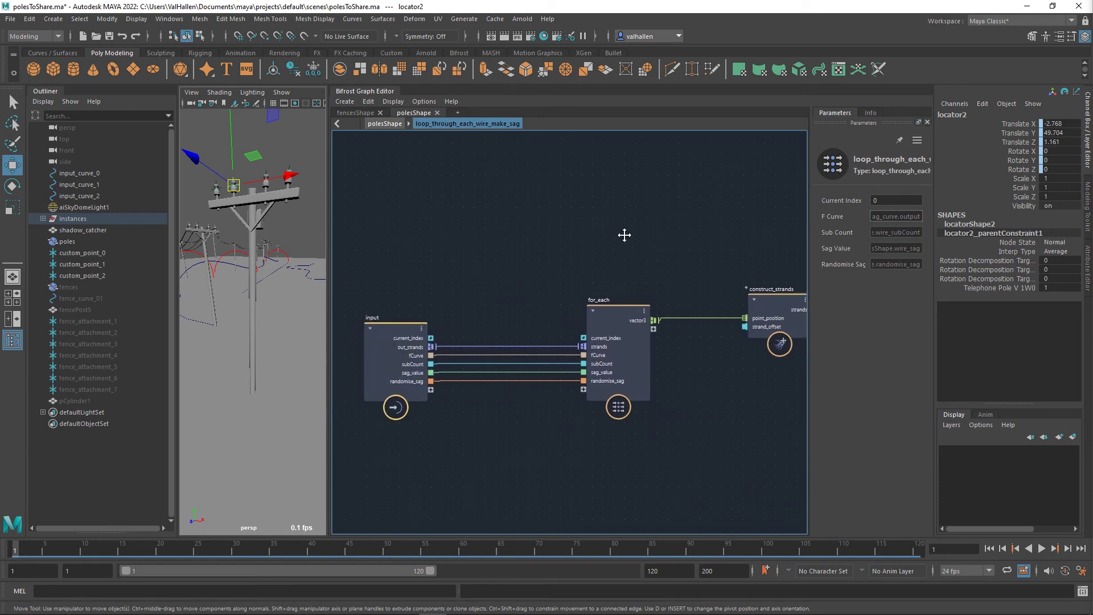
alt+middle_drag(624, 234, 704, 215)
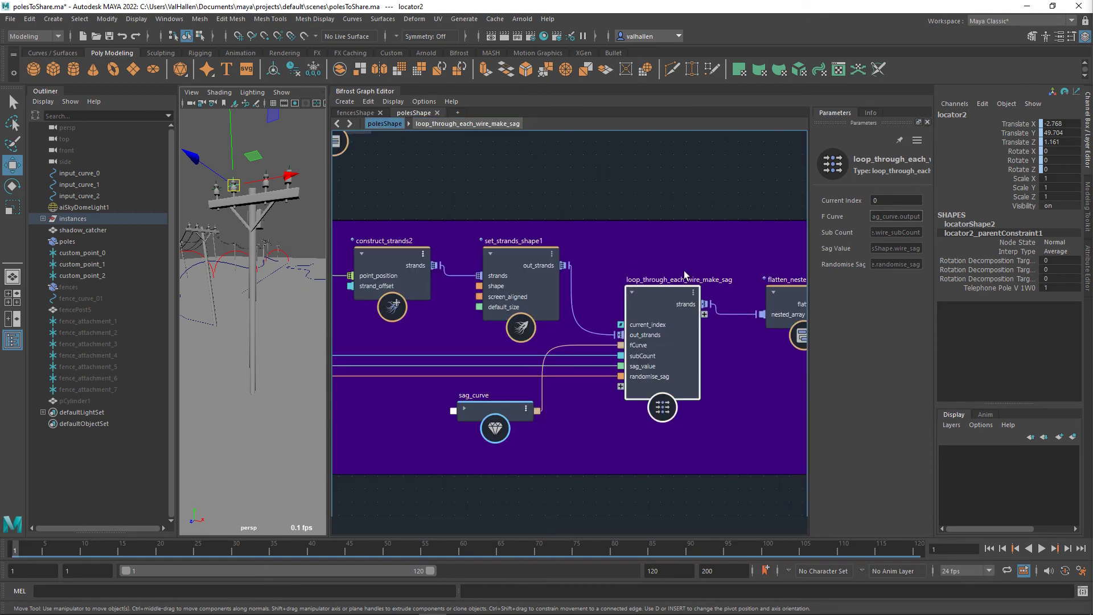
double_click(675, 302)
alt+middle_drag(581, 252, 713, 173)
alt+middle_drag(527, 197, 806, 203)
alt+middle_drag(642, 240, 641, 199)
alt+middle_drag(582, 239, 514, 215)
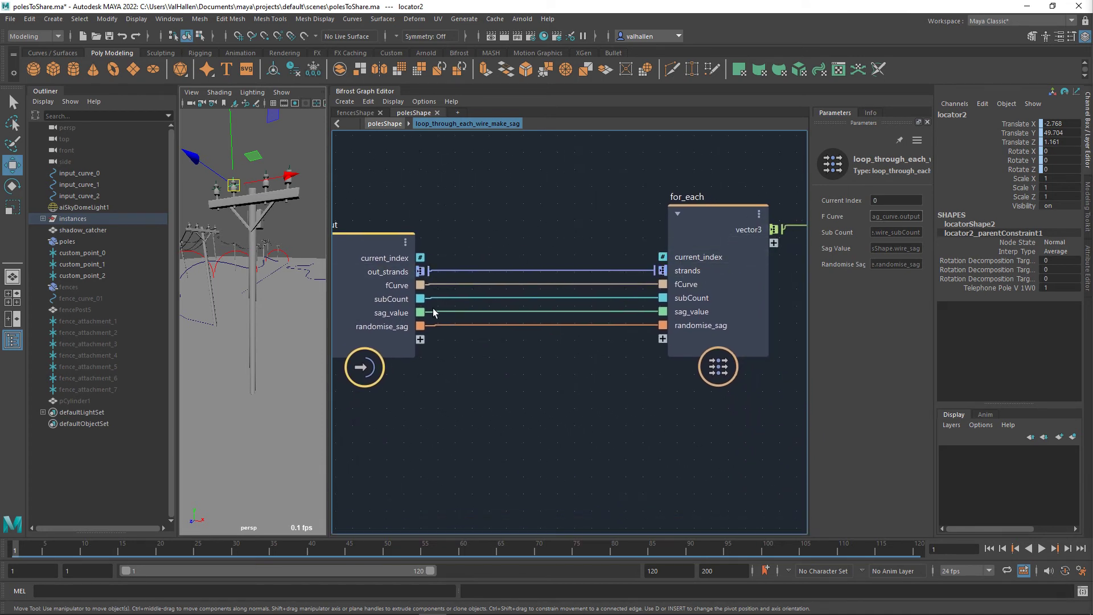
Step: Open the for_each compound inside the sag loop and move random_value, multiply and if lower to separate their connections
double_click(709, 216)
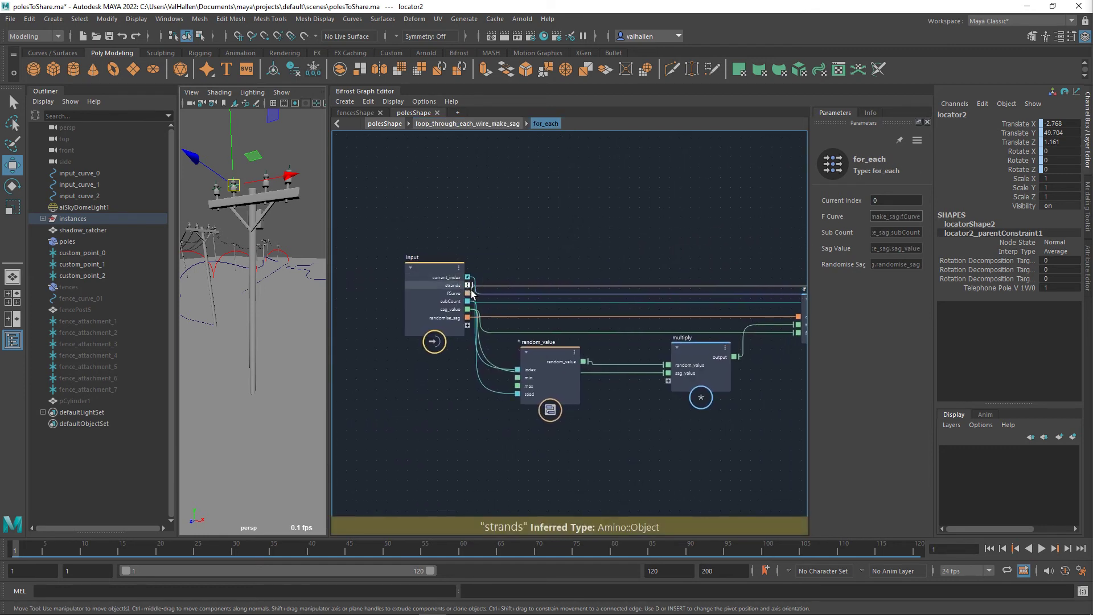
middle_drag(599, 247, 510, 245)
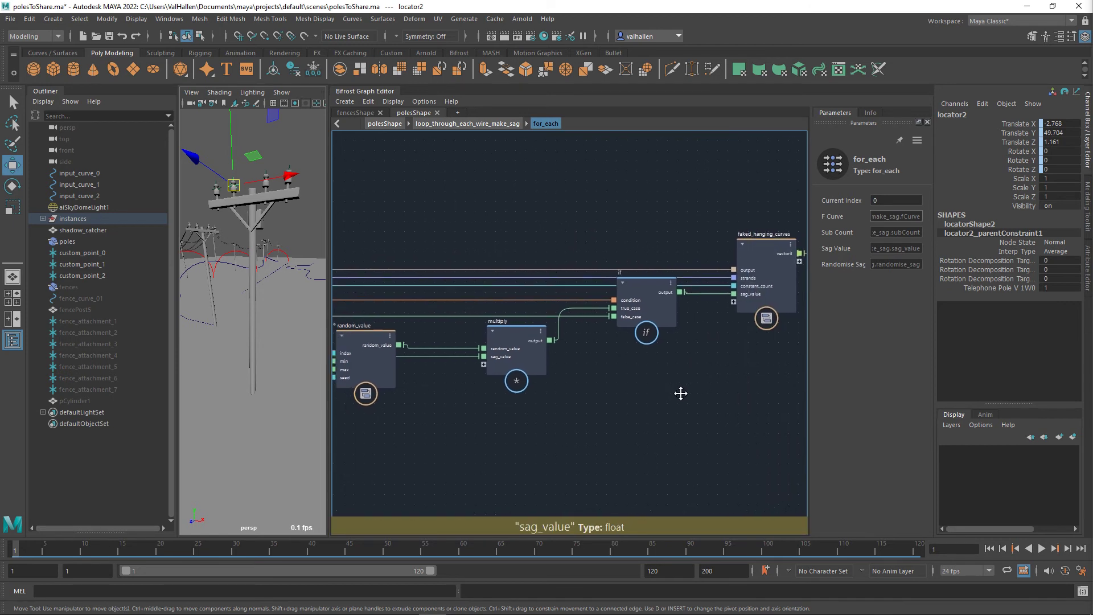
click(489, 375)
drag(488, 375, 488, 386)
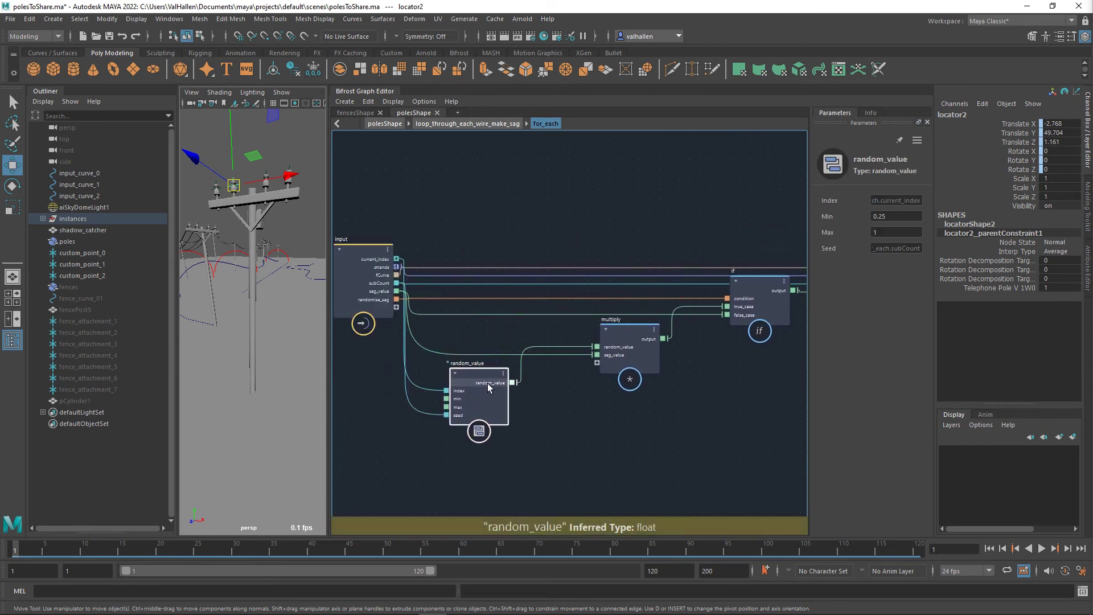
drag(631, 346, 629, 381)
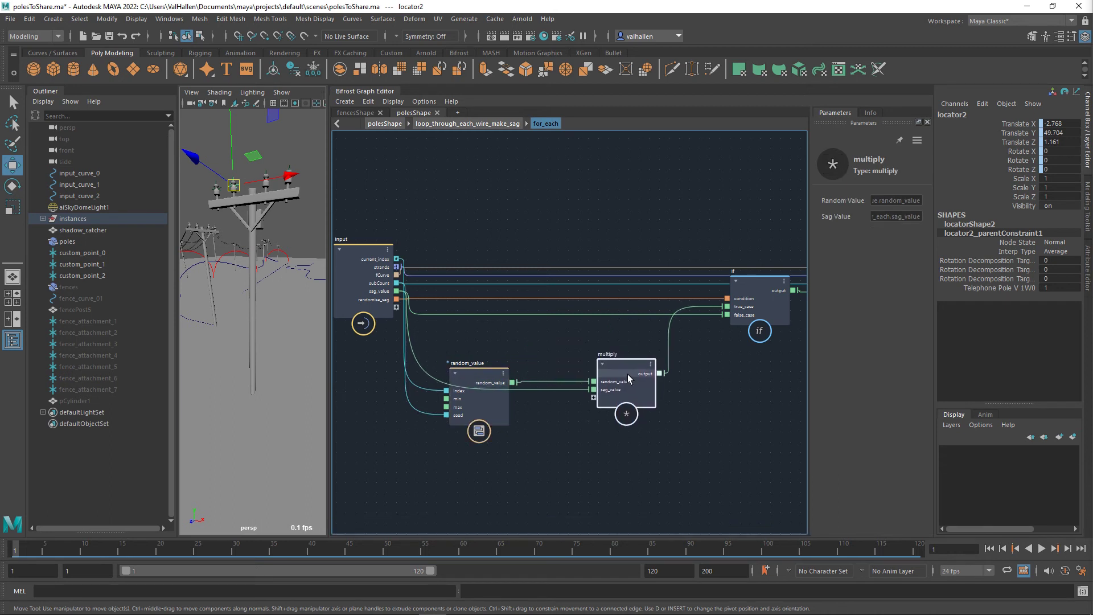
alt+middle_drag(644, 376, 577, 377)
drag(689, 297, 690, 321)
Step: Select the poles object to show its wire attributes, and move multiply and random_value closer together beside the if node
middle_drag(523, 309, 662, 315)
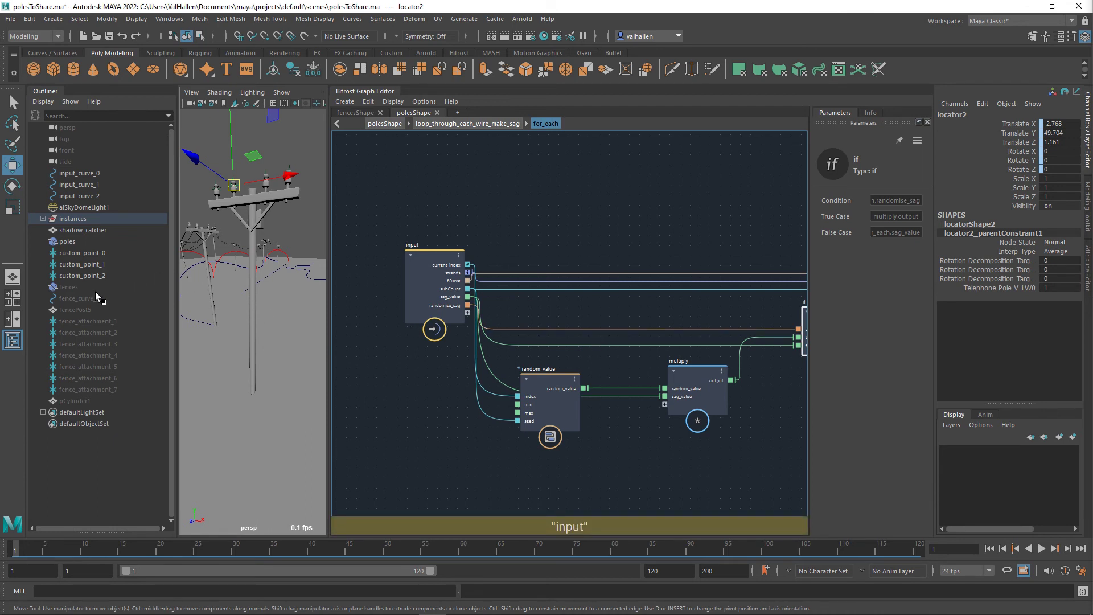
click(80, 242)
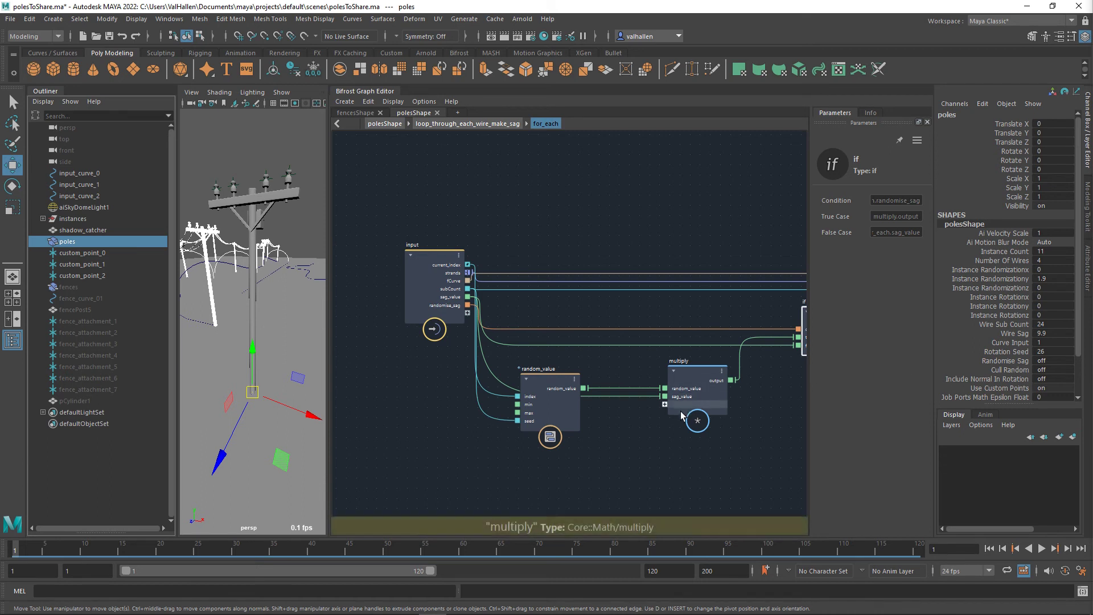
middle_drag(692, 388, 627, 387)
drag(629, 389, 662, 383)
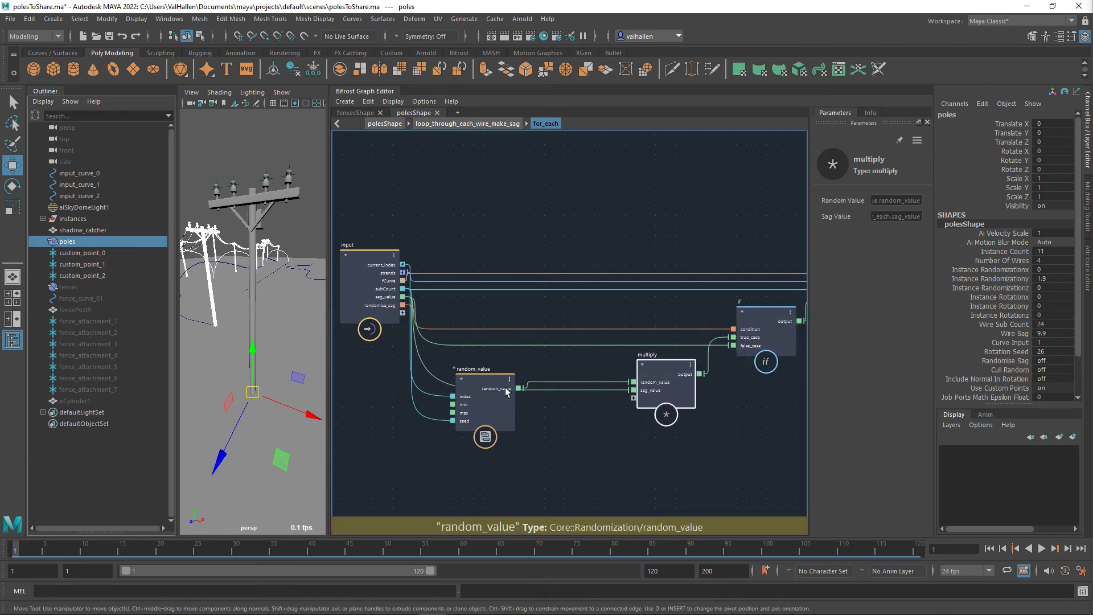
drag(497, 394, 589, 376)
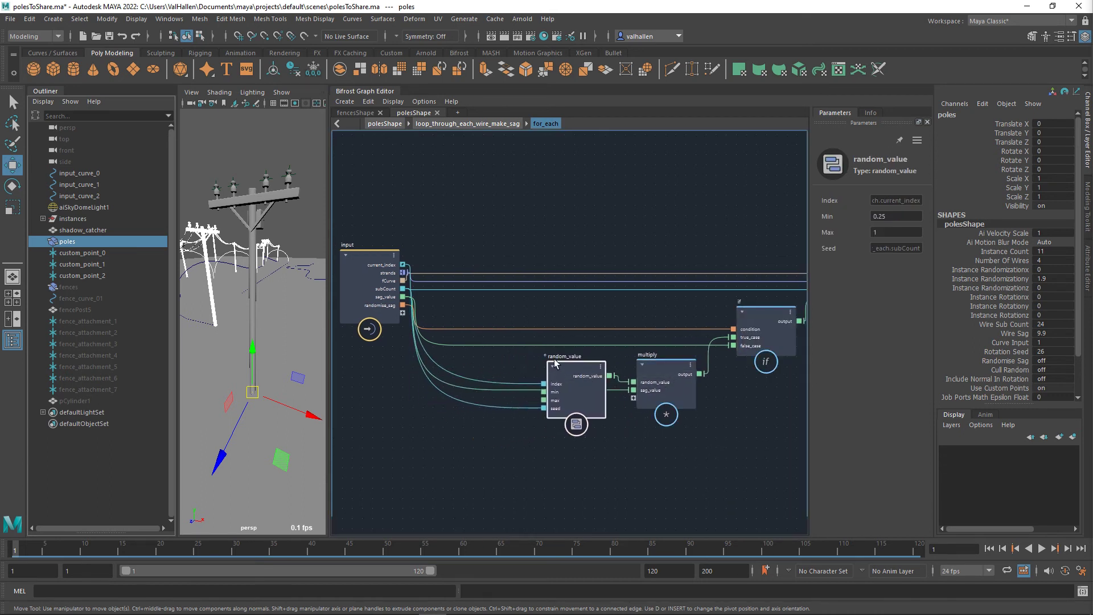
Step: Follow the if node's output to faked_hanging_curves, check its parameters and open that compound
middle_drag(537, 327, 362, 340)
middle_drag(660, 424, 618, 441)
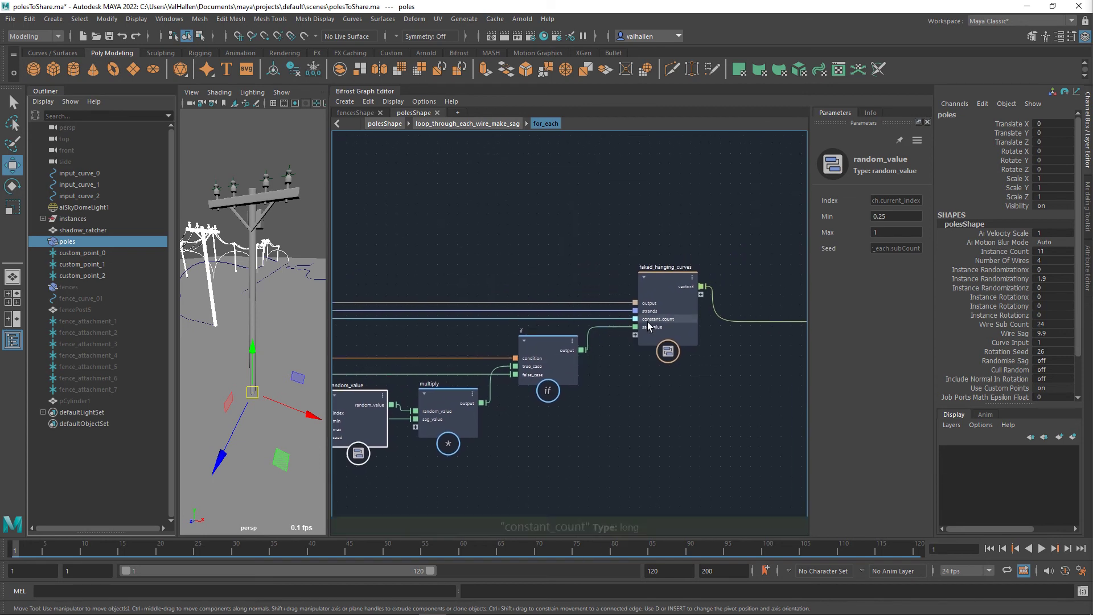
click(678, 282)
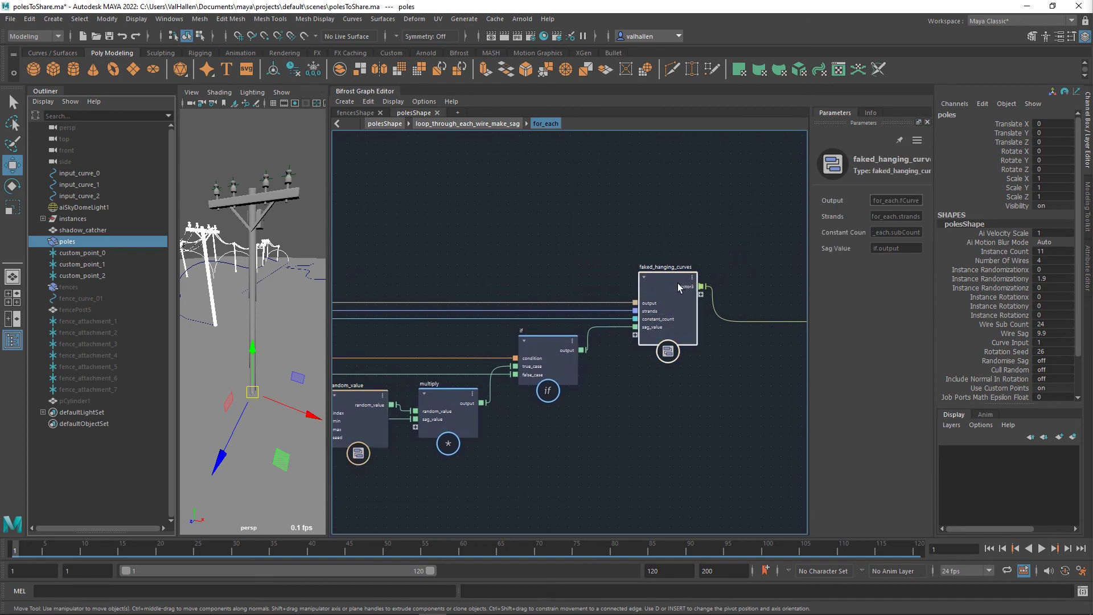
double_click(679, 287)
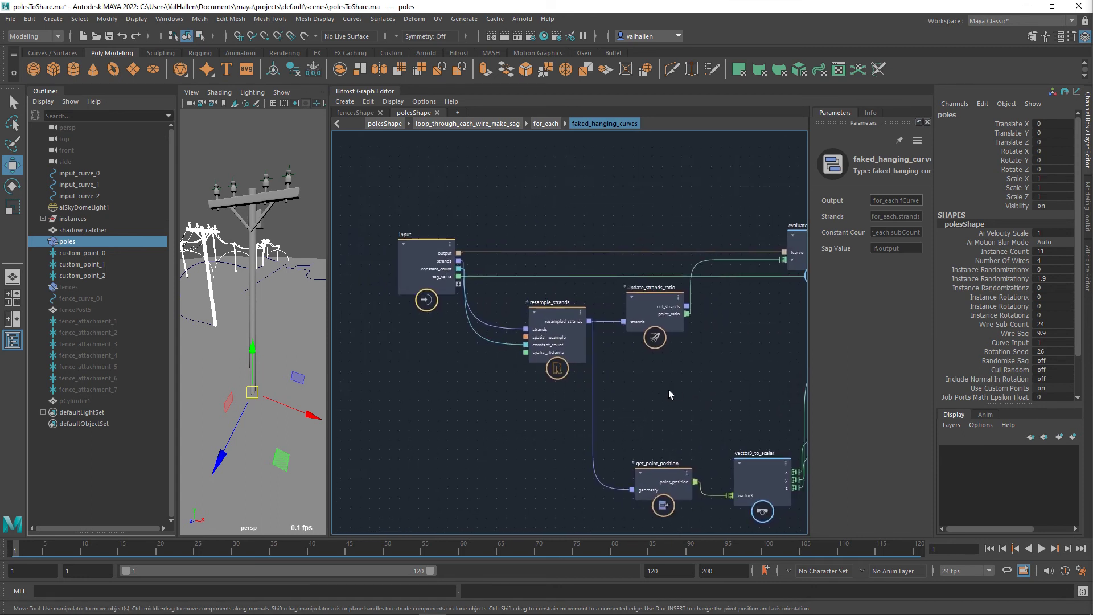
Step: Go back up to the for_each level to review the random sag chain, and reopen the faked_hanging_curves compound
key(BackSpace)
alt+middle_drag(654, 405, 882, 394)
alt+middle_drag(599, 354, 563, 344)
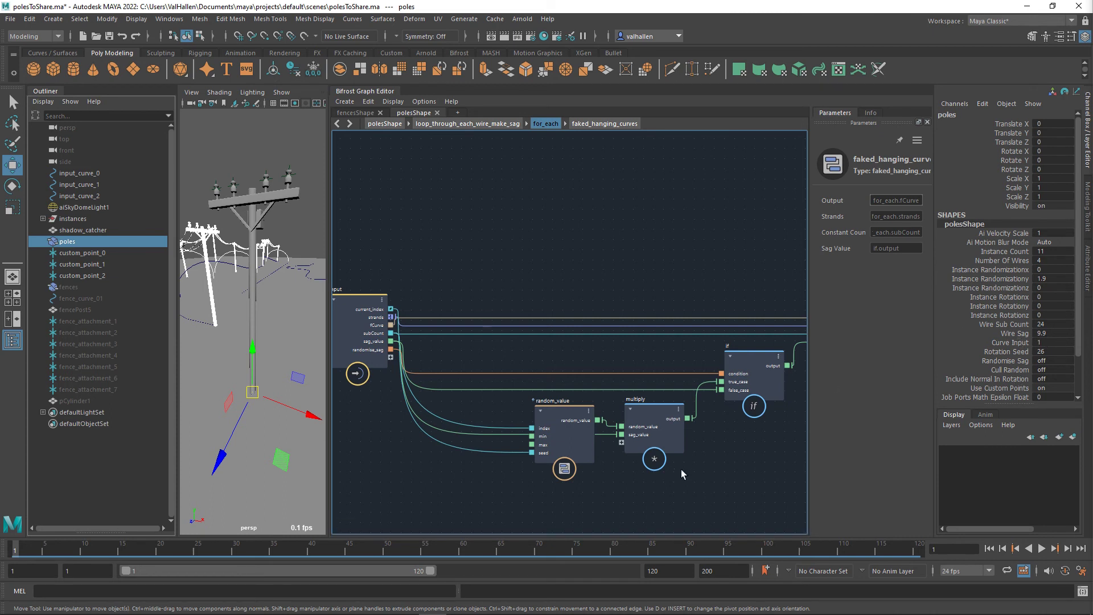
alt+middle_drag(752, 452, 496, 476)
scroll(630, 323, up, 2)
double_click(620, 313)
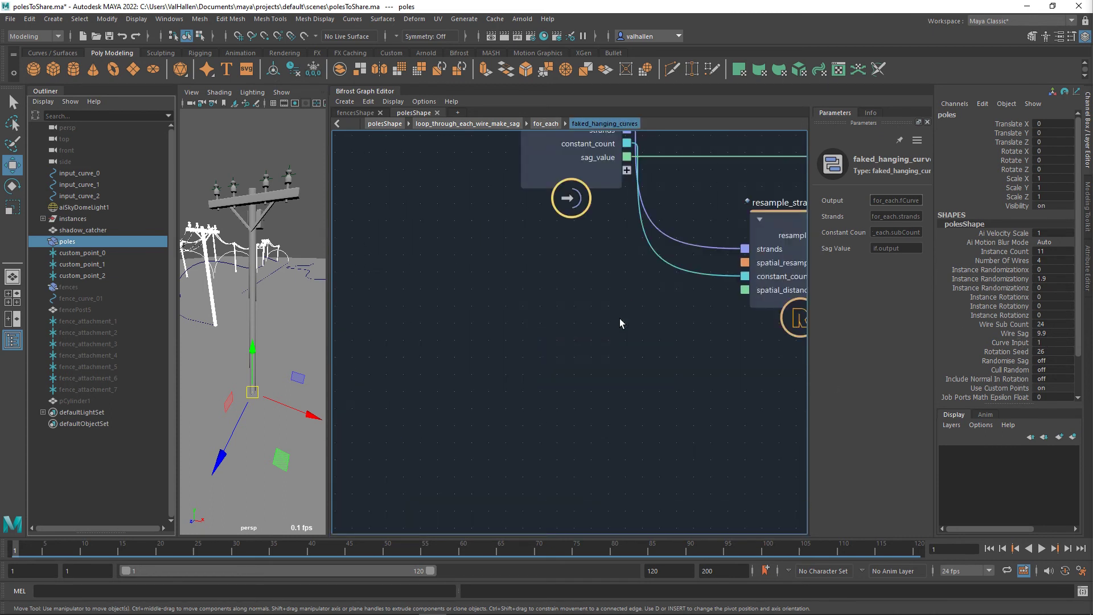
Step: Examine how the inputs of faked_hanging_curves feed resample_strands, update_strands_ratio and evaluate_fcurve
scroll(603, 248, down, 5)
alt+middle_drag(603, 248, 439, 370)
scroll(438, 370, up, 1)
alt+middle_drag(477, 303, 421, 298)
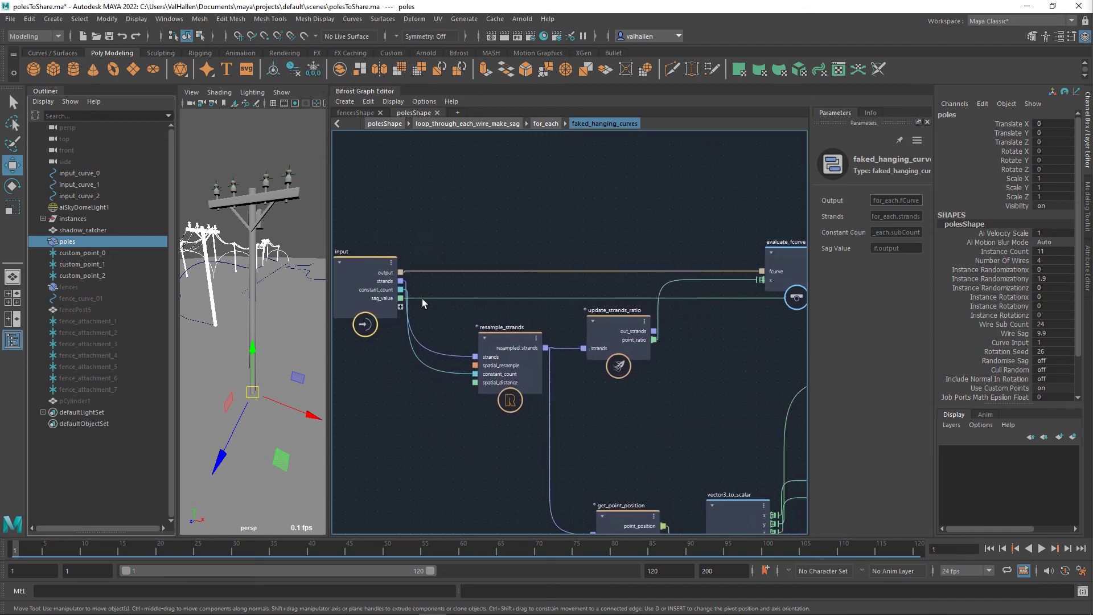
alt+middle_drag(510, 236, 446, 217)
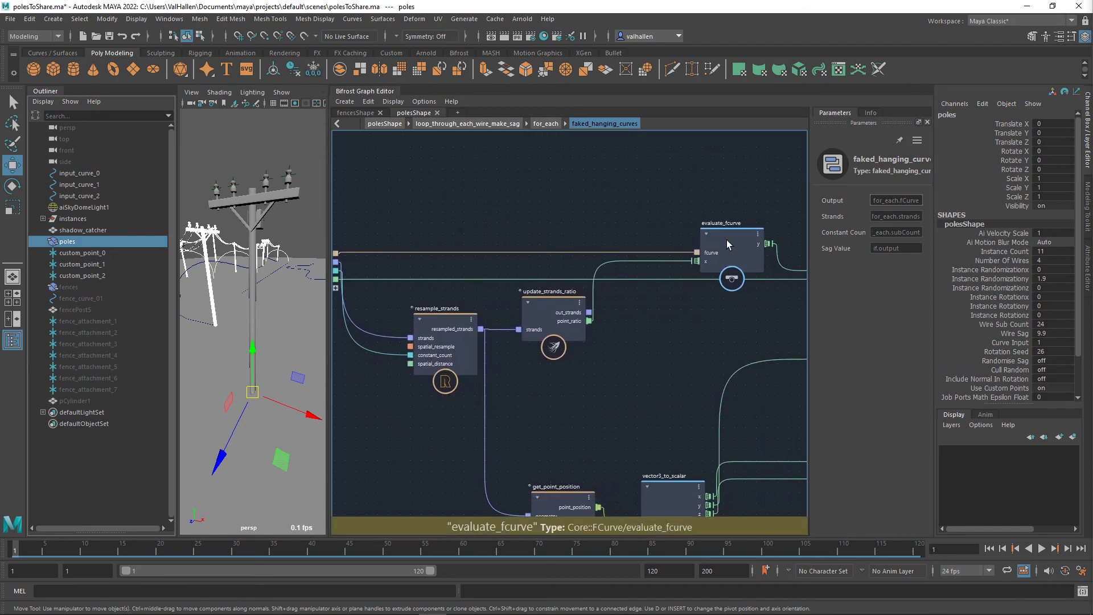
alt+middle_drag(569, 192, 648, 178)
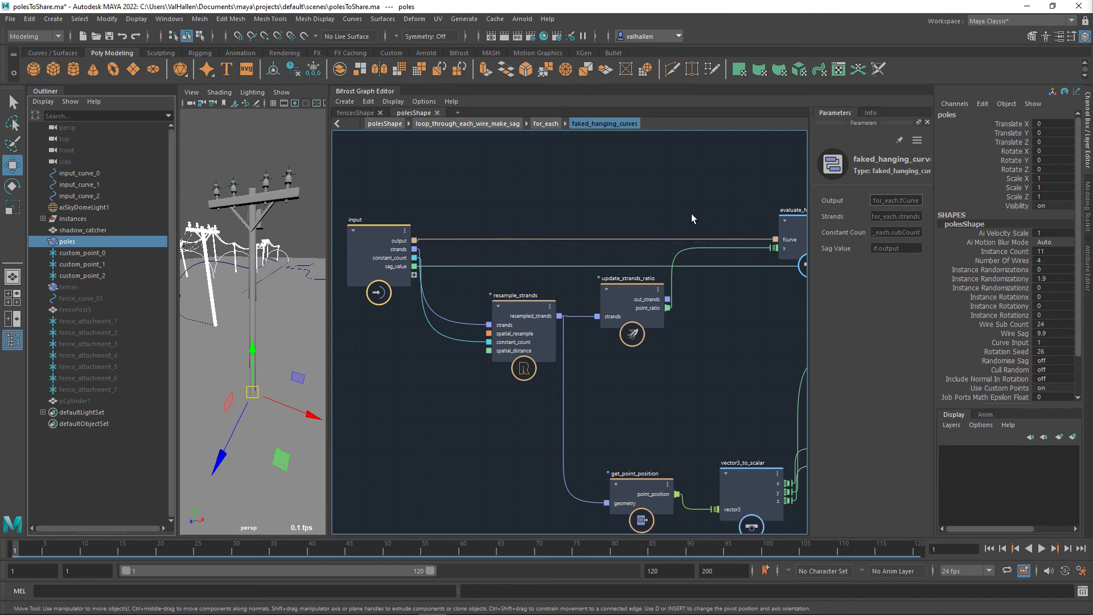
Step: Select resample_strands and update_strands_ratio in turn to check their parameters, nudging each node slightly
alt+middle_drag(725, 331, 675, 353)
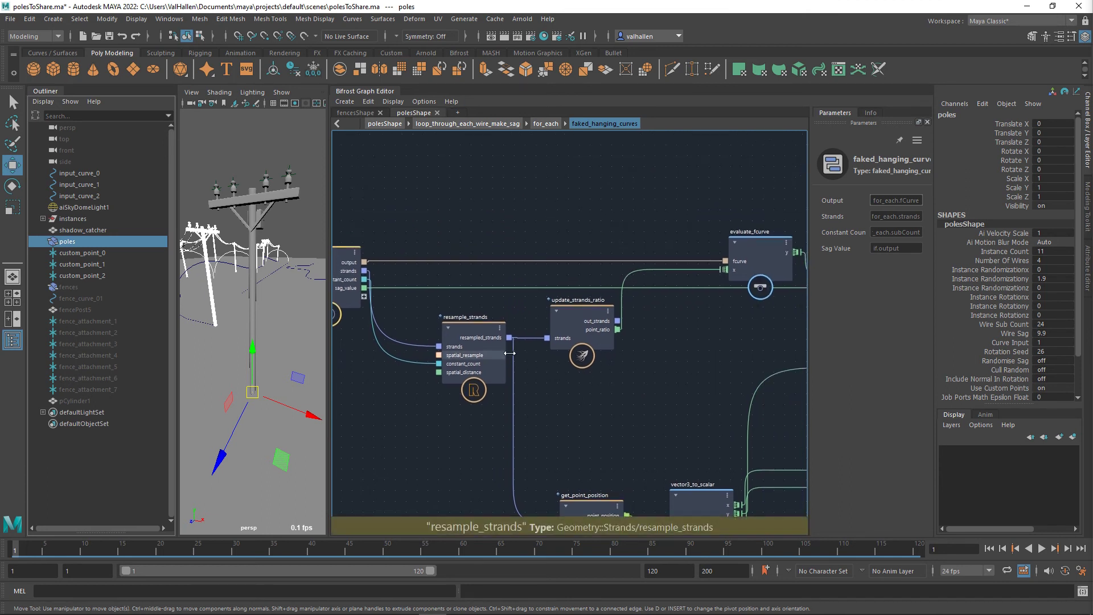
drag(471, 334, 451, 335)
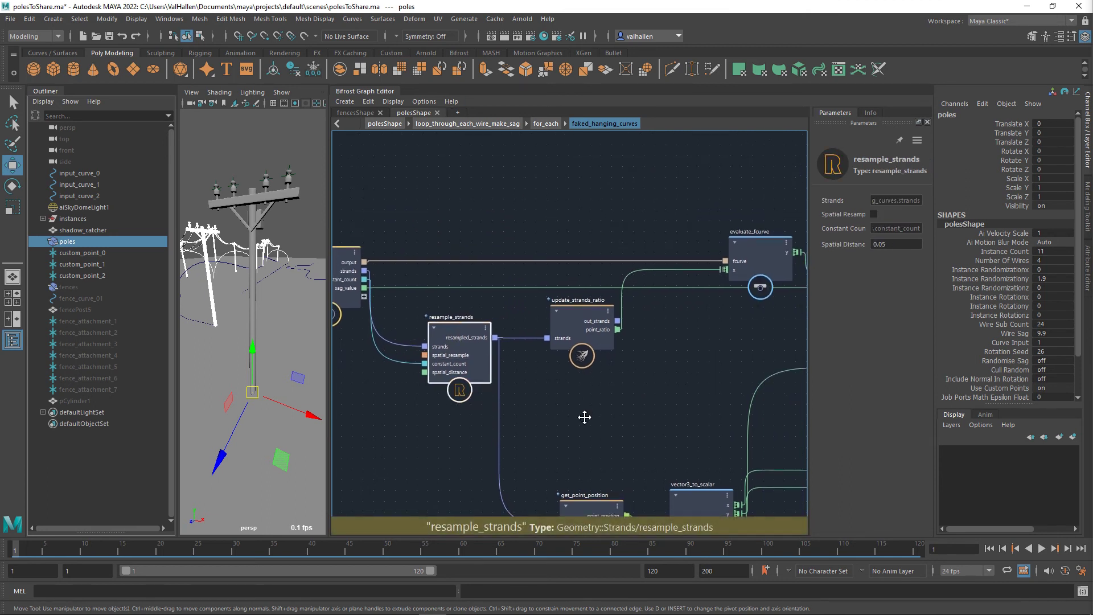
drag(575, 333, 567, 326)
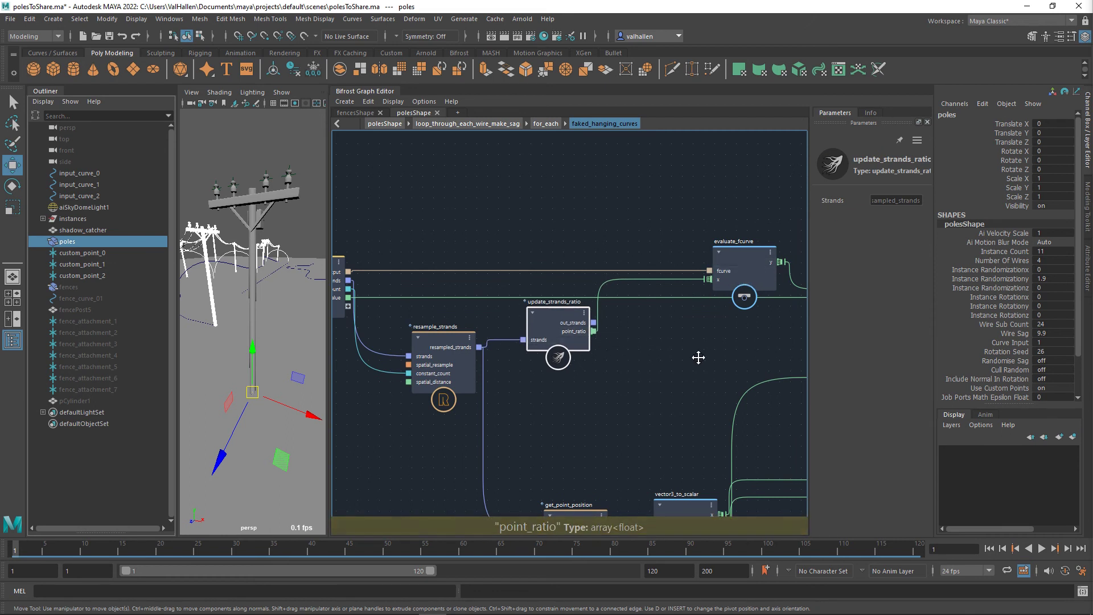
Step: Trace the faked_hanging_curves chain from evaluate_fcurve and get_point_position through multiply, add and scalar_to_vector3, and select its output node
alt+middle_drag(699, 358, 515, 352)
alt+middle_drag(609, 361, 562, 352)
alt+middle_drag(487, 337, 466, 284)
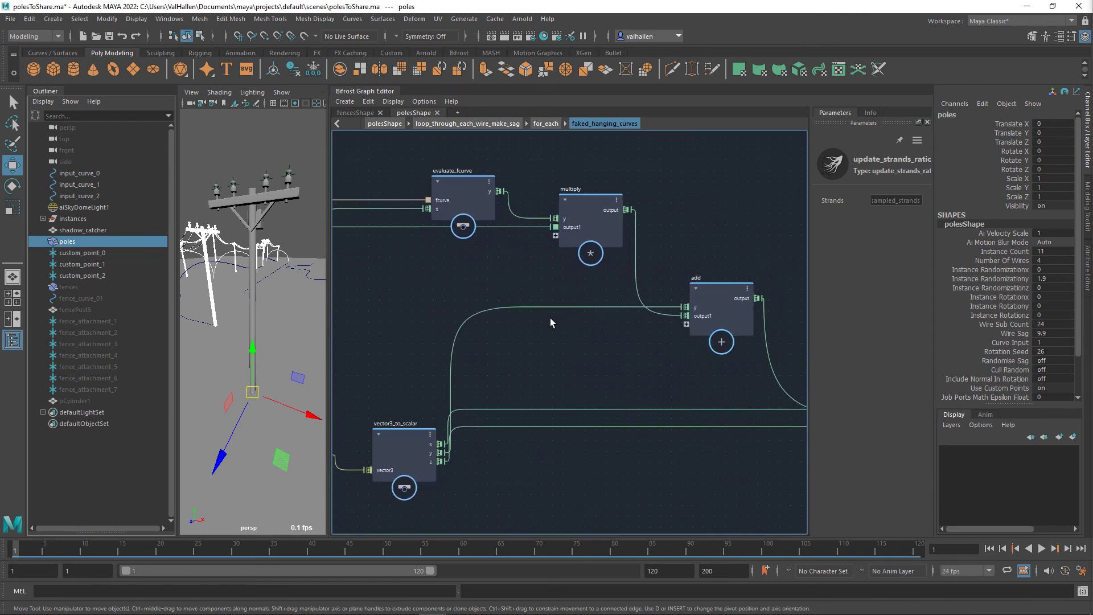
alt+middle_drag(550, 323, 524, 354)
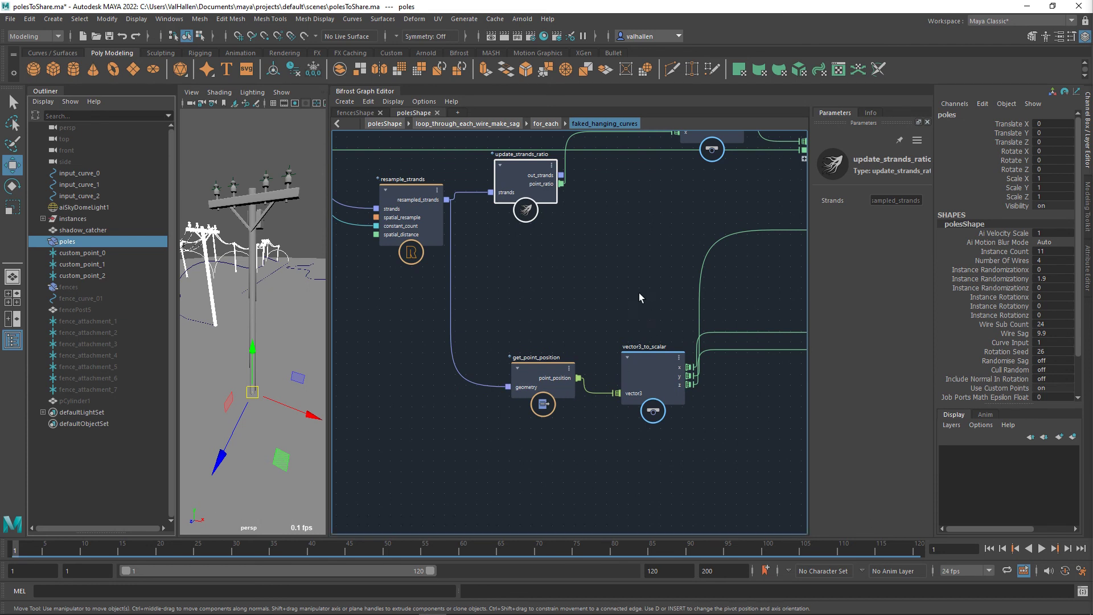
alt+middle_drag(639, 295, 402, 315)
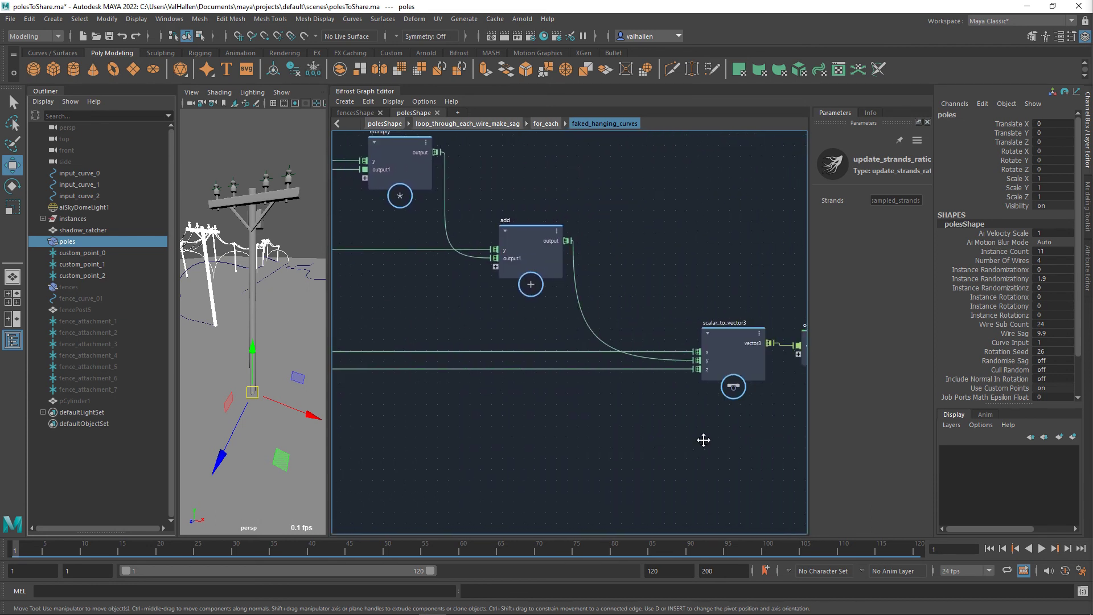
alt+middle_drag(703, 440, 630, 425)
click(744, 353)
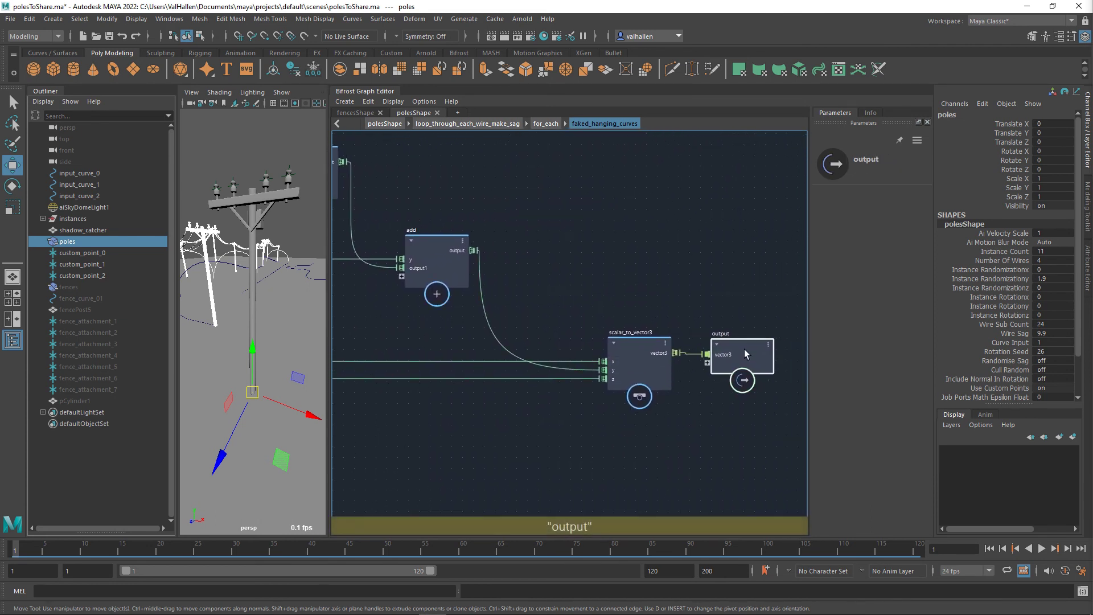
drag(744, 350, 757, 346)
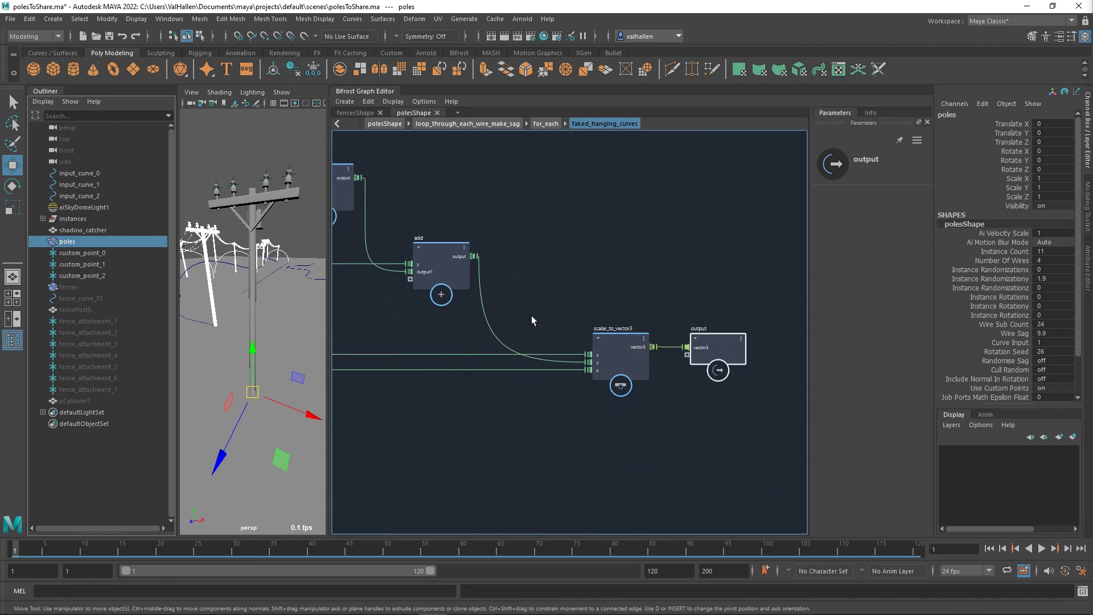
Step: Go back up to the top-level polesShape graph and select the sag_curve node to check its FCurve parameters
key(u)
key(u)
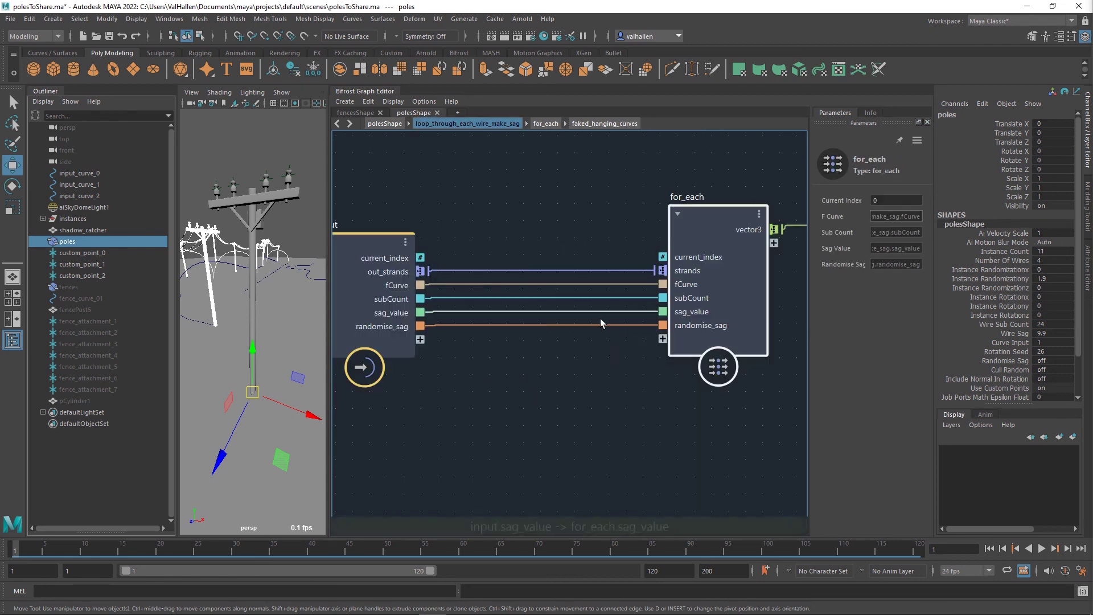
key(u)
scroll(515, 420, down, 3)
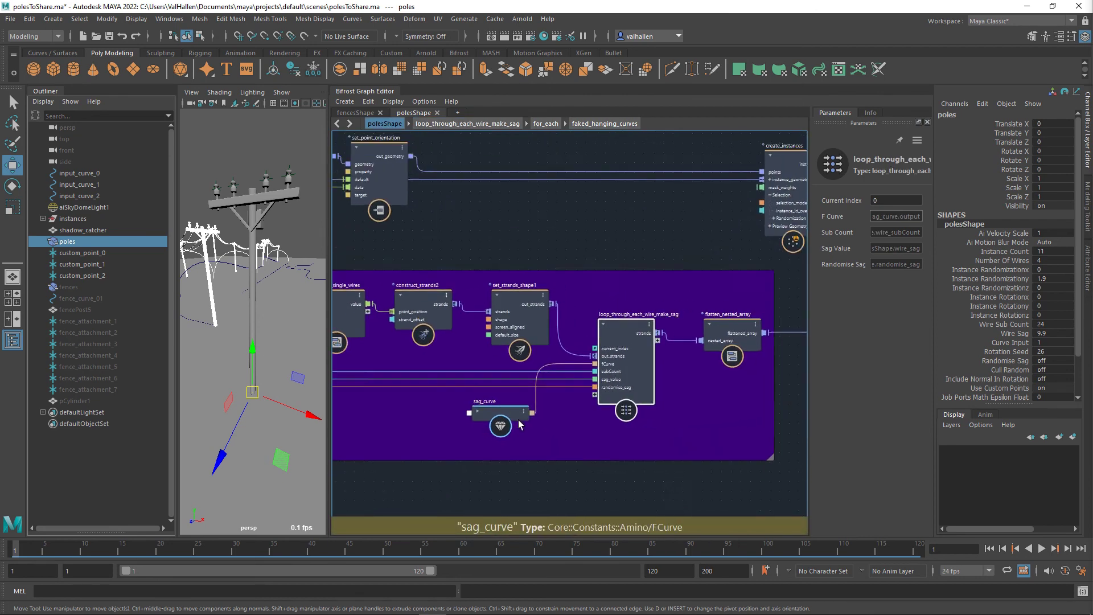
scroll(501, 421, up, 1)
click(502, 421)
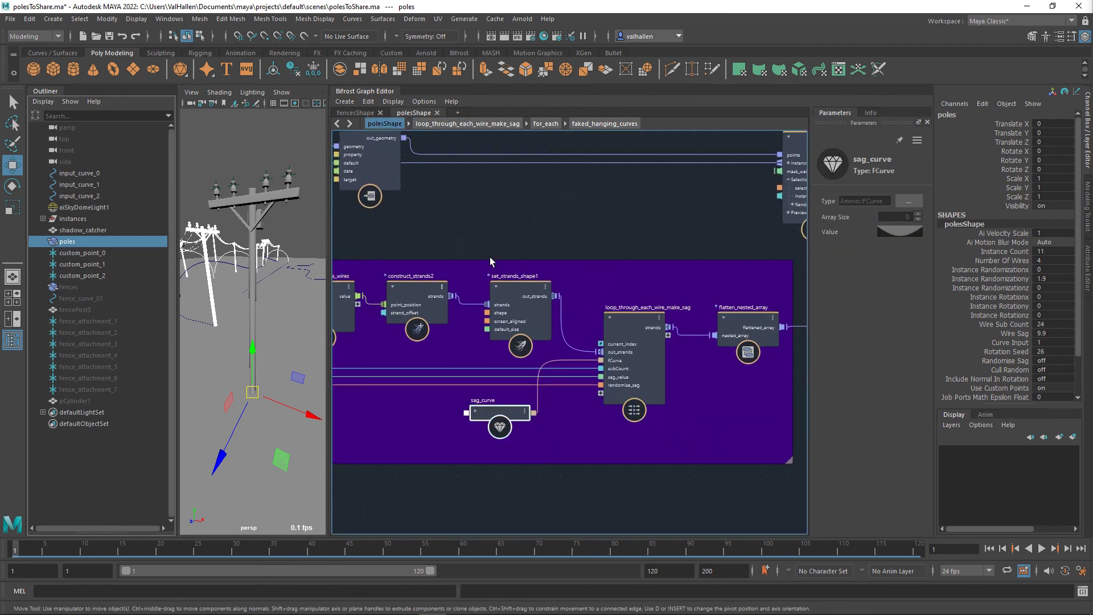
Step: Inspect the sagging wires between the poles in the viewport, from an overview of the row to a side view of one pole
alt+drag(259, 293, 219, 293)
alt+right_drag(257, 287, 217, 276)
scroll(238, 298, up, 5)
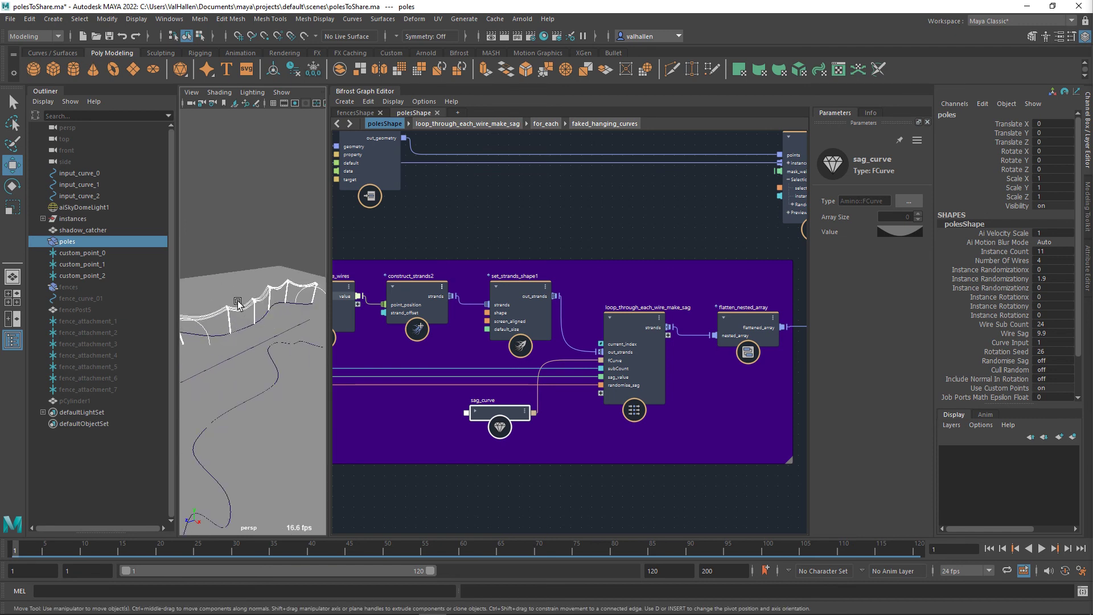
scroll(232, 308, up, 5)
alt+drag(238, 300, 220, 272)
scroll(233, 305, down, 10)
scroll(235, 305, up, 5)
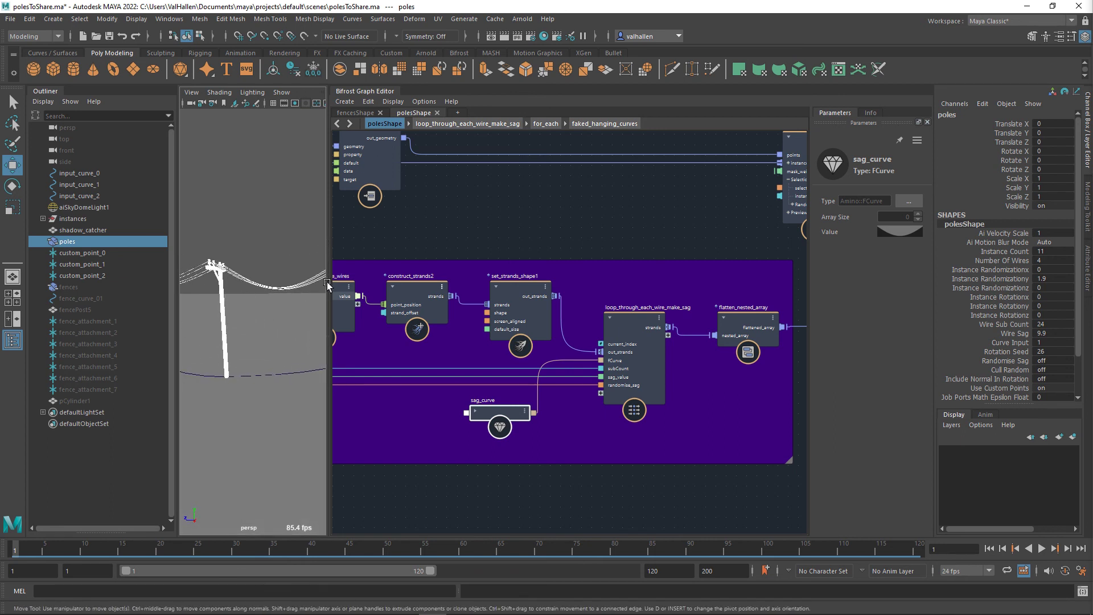
Step: Follow the strands from loop_through_each_wire_make_sag through flatten_nested_array, selecting that node, to the strands render and material setup group
alt+middle_drag(702, 404, 692, 403)
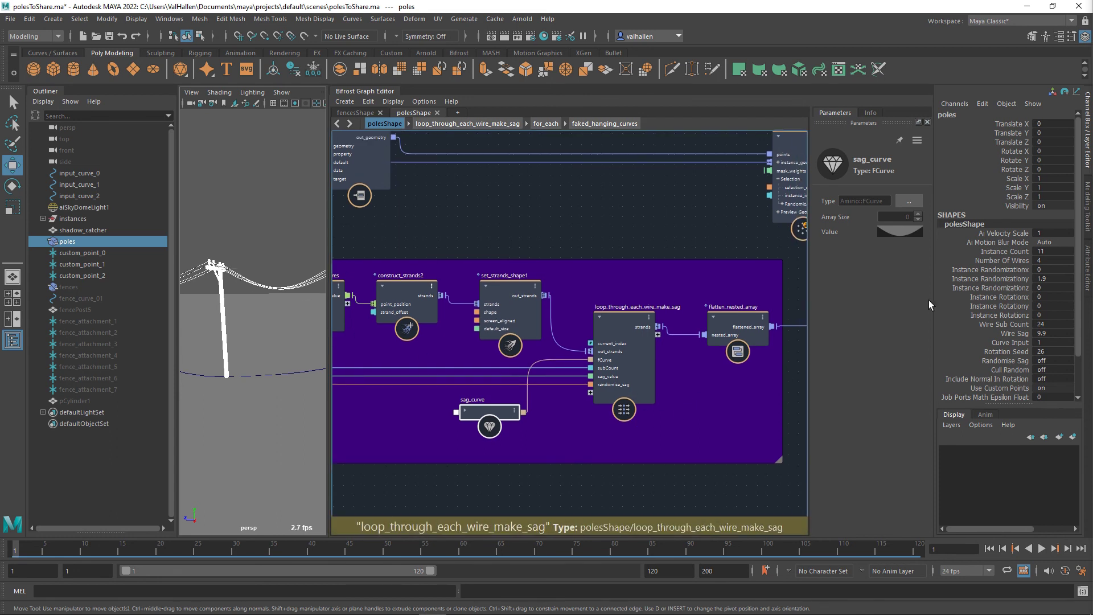
middle_drag(728, 370, 624, 368)
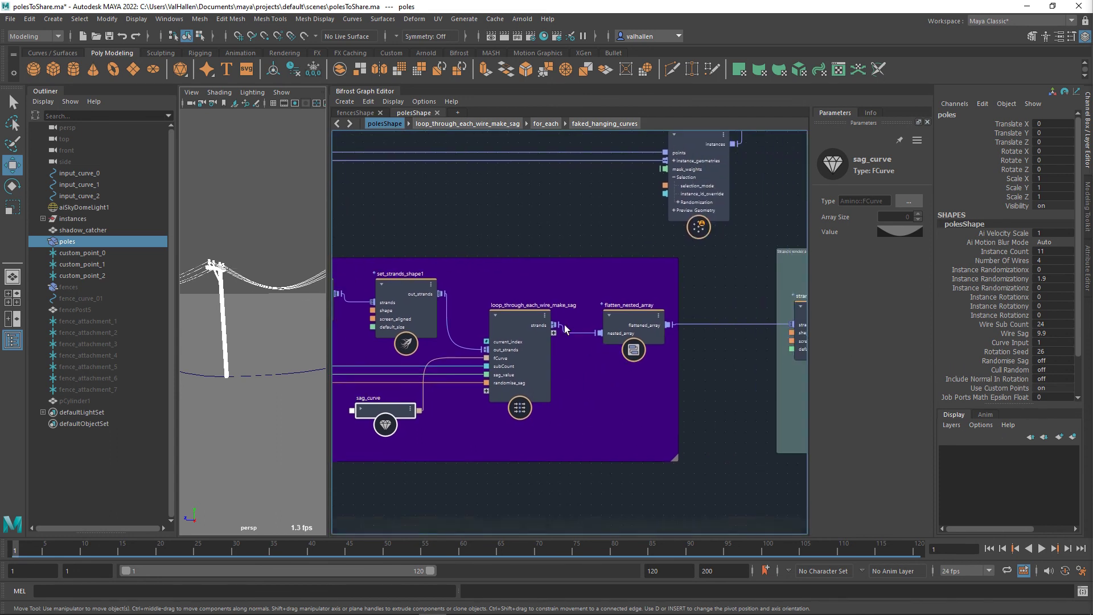
click(620, 324)
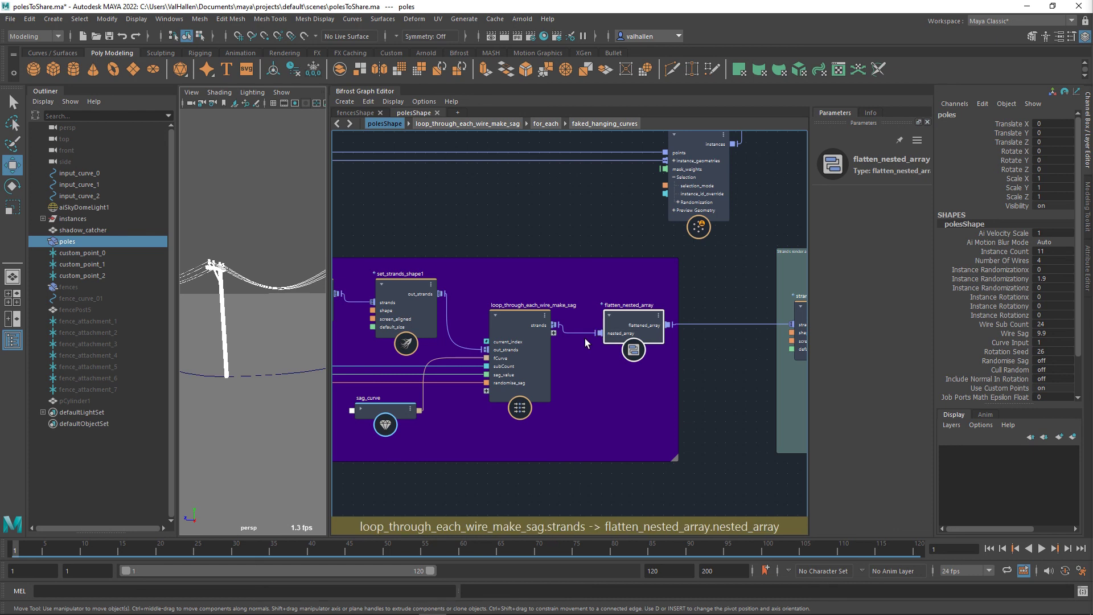
middle_drag(757, 360, 570, 353)
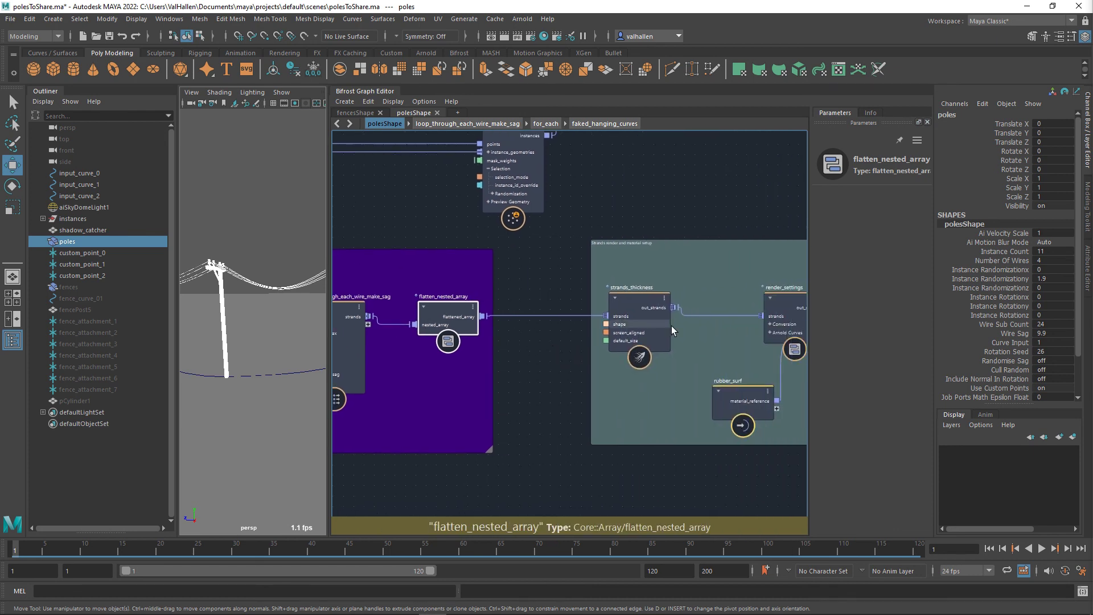
middle_drag(676, 219, 494, 235)
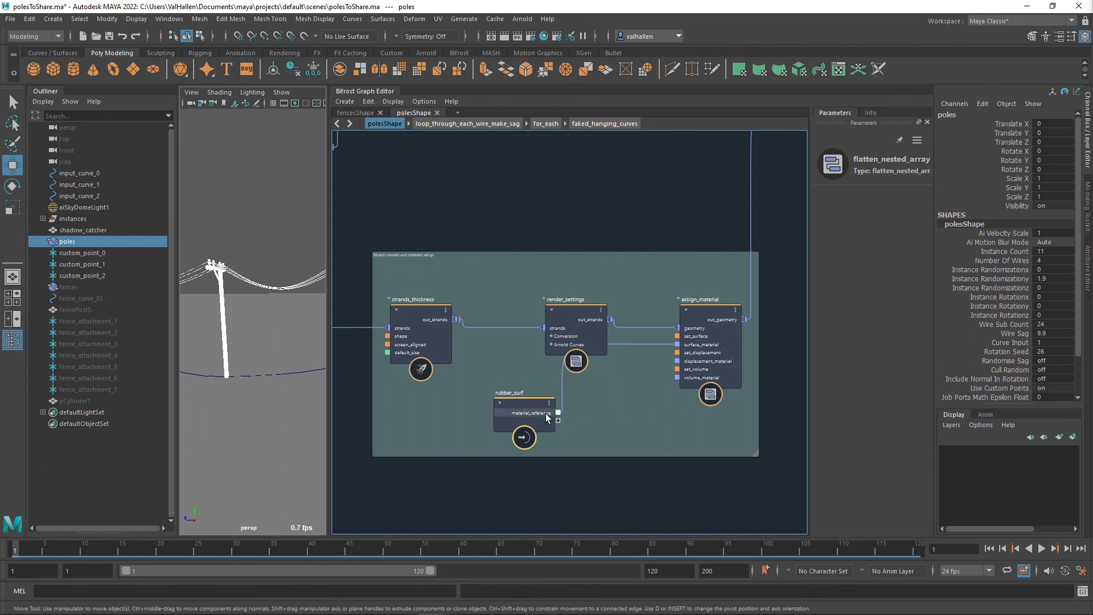
Step: Move rubber_surf below render_settings in the material setup group, reposition the output1 node and clear the node selection
drag(533, 419, 586, 418)
middle_drag(678, 191, 524, 395)
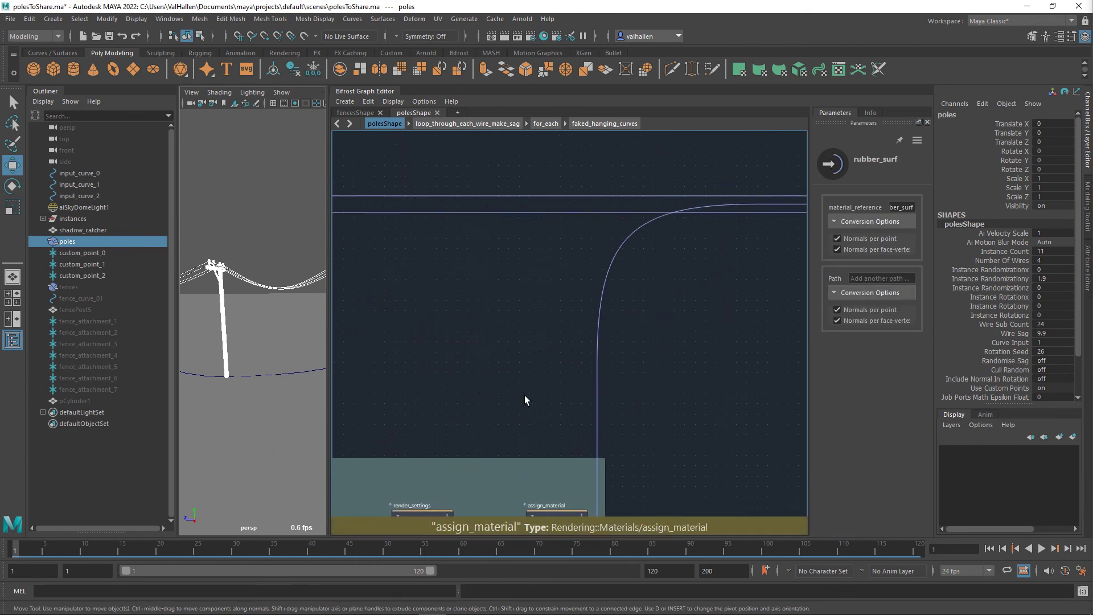
middle_drag(779, 302, 495, 396)
drag(693, 199, 585, 422)
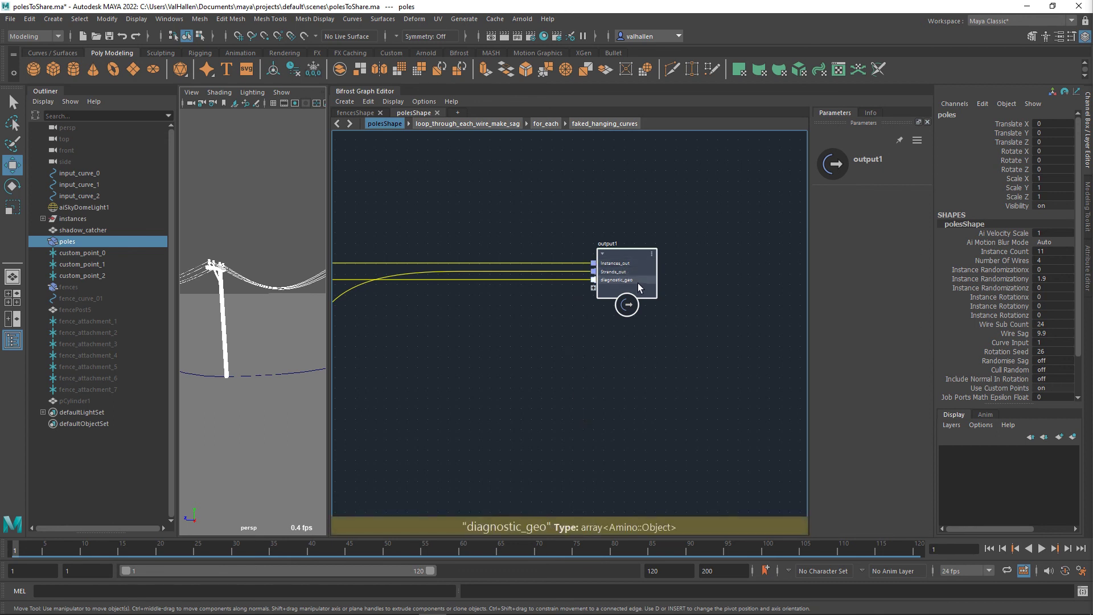
alt+middle_drag(521, 310, 596, 312)
click(603, 315)
scroll(607, 312, down, 2)
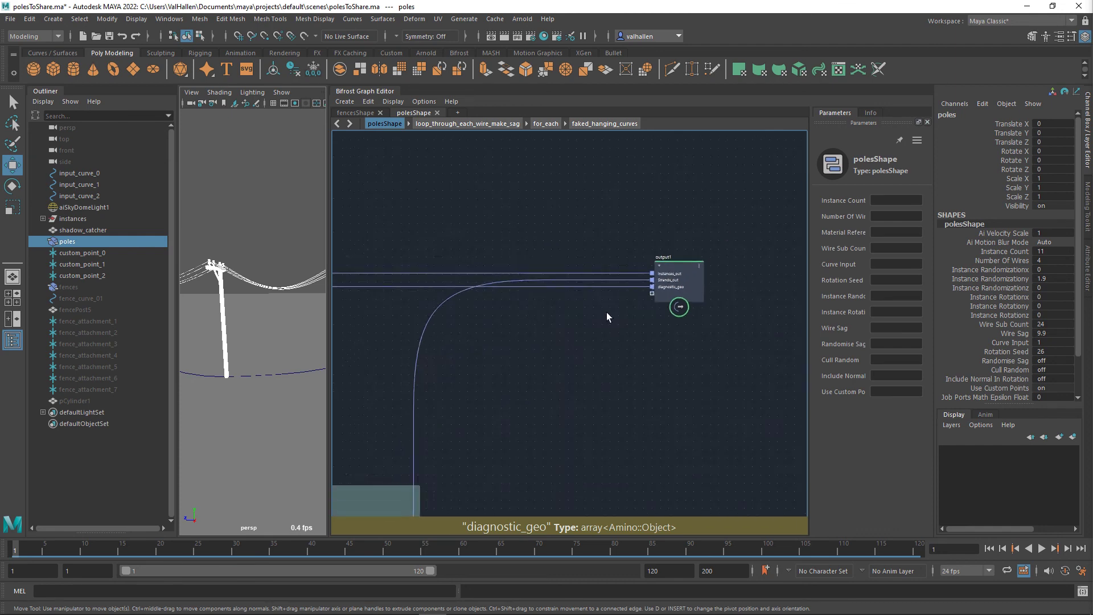
Step: Examine the green point radius group with construct_points1, point_scope and if_custom_points_enabled_radius_Viz, including the incoming connections
alt+middle_drag(395, 323, 1019, 323)
scroll(613, 306, up, 4)
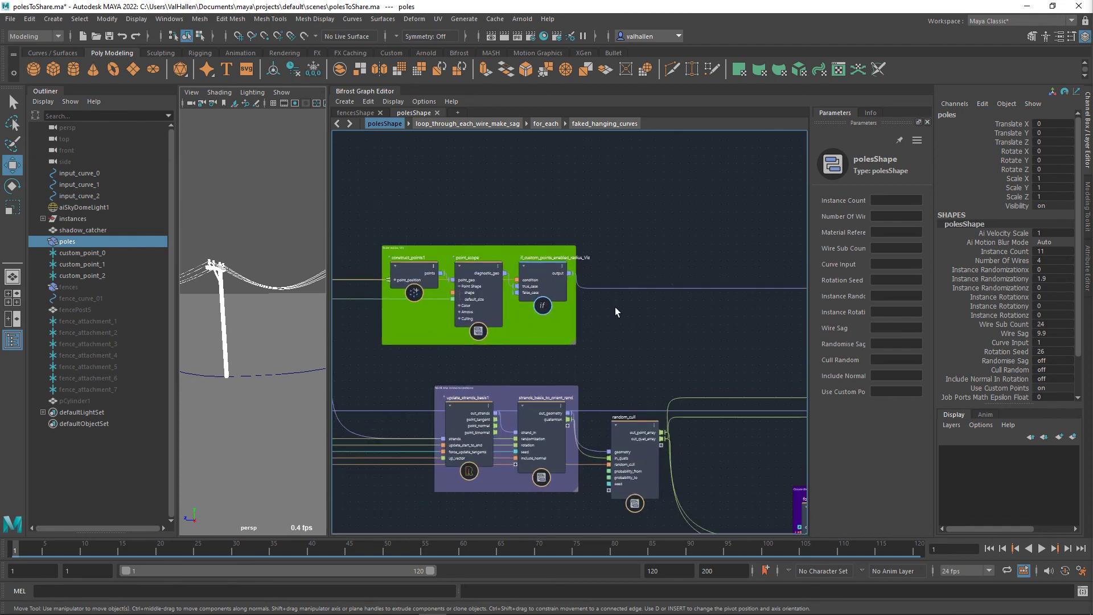
scroll(599, 302, up, 2)
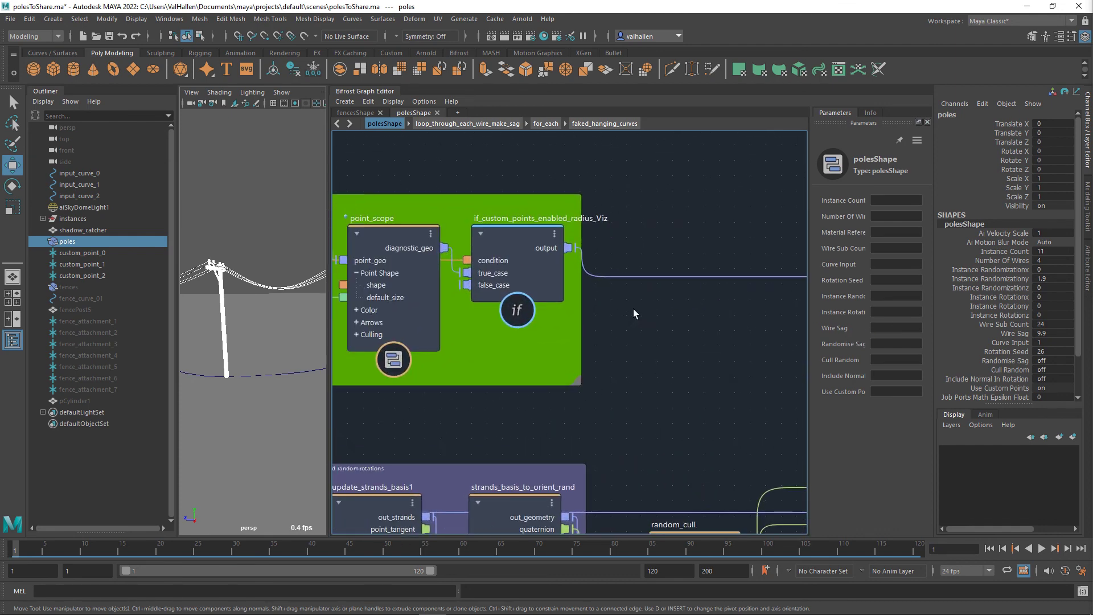
scroll(663, 314, down, 2)
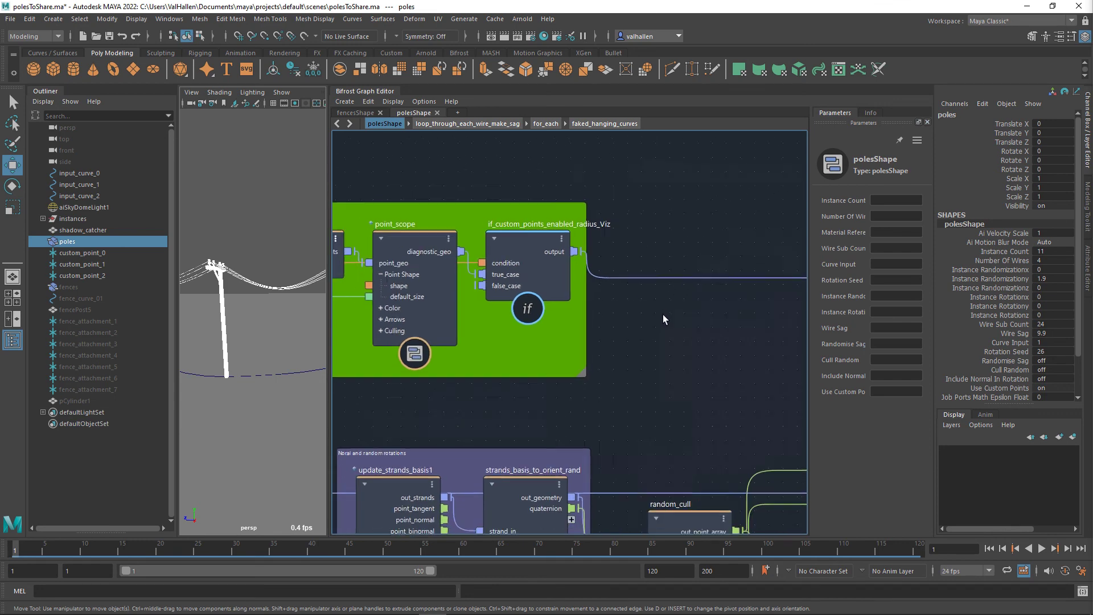
alt+middle_drag(677, 333, 853, 318)
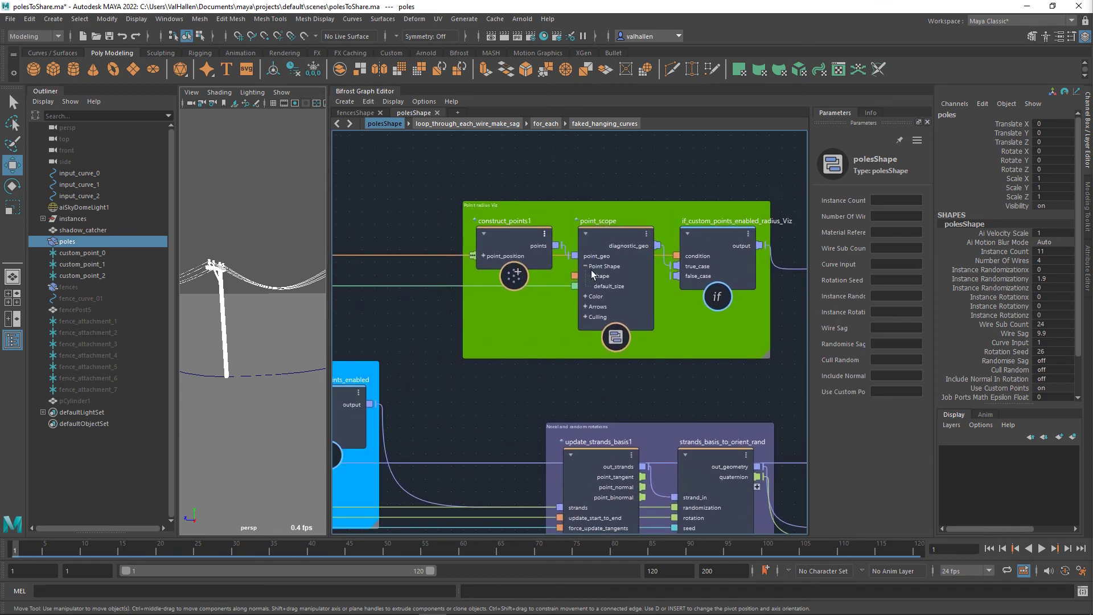
scroll(563, 319, down, 5)
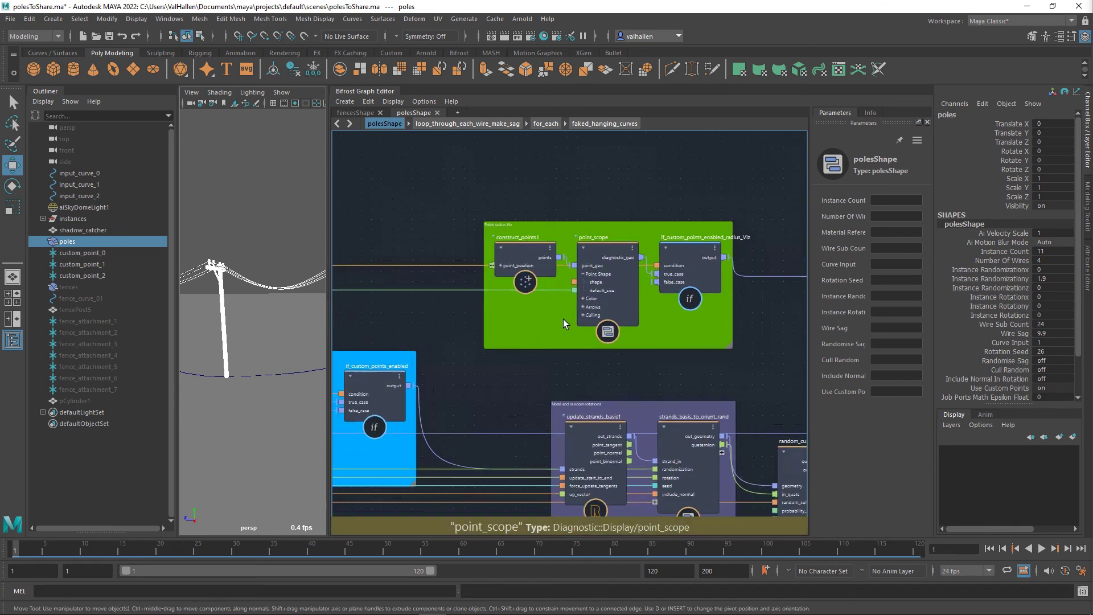
scroll(503, 448, down, 1)
Step: Move the point_search_radius node up, clear of the wires running between main_input and the blue custom points group
alt+middle_drag(505, 452, 693, 354)
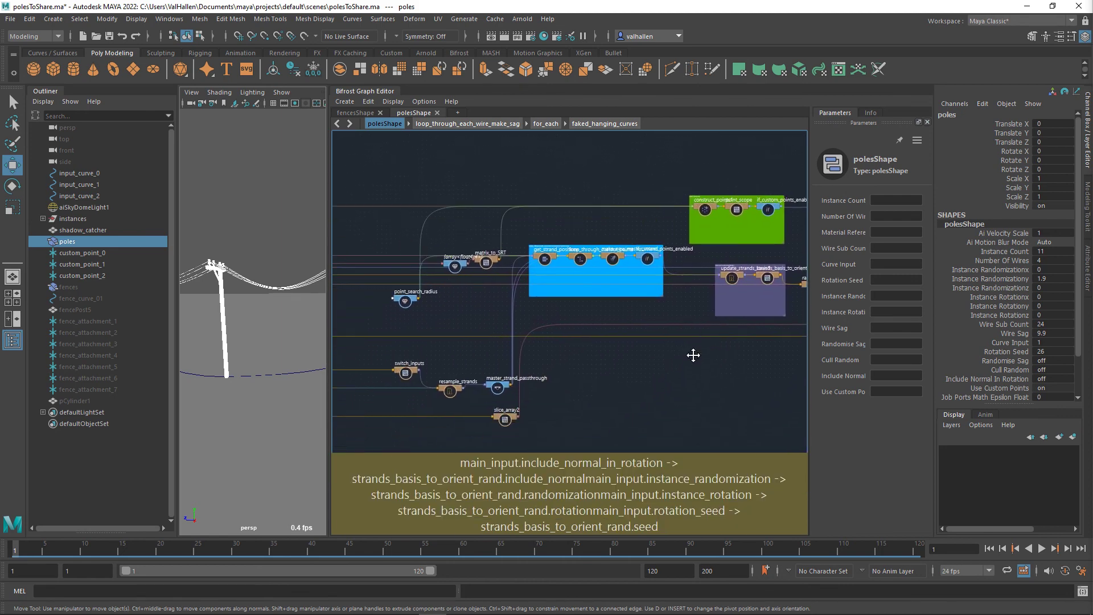
alt+middle_drag(663, 386, 721, 384)
alt+middle_drag(626, 394, 692, 388)
scroll(680, 395, up, 1)
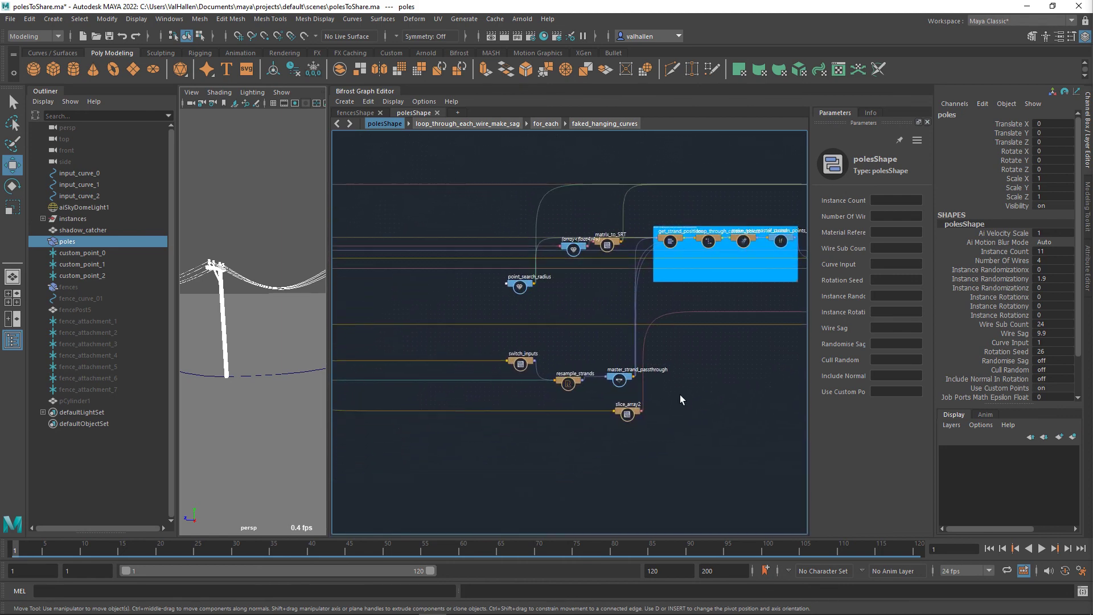
scroll(680, 395, down, 3)
alt+middle_drag(453, 332, 572, 358)
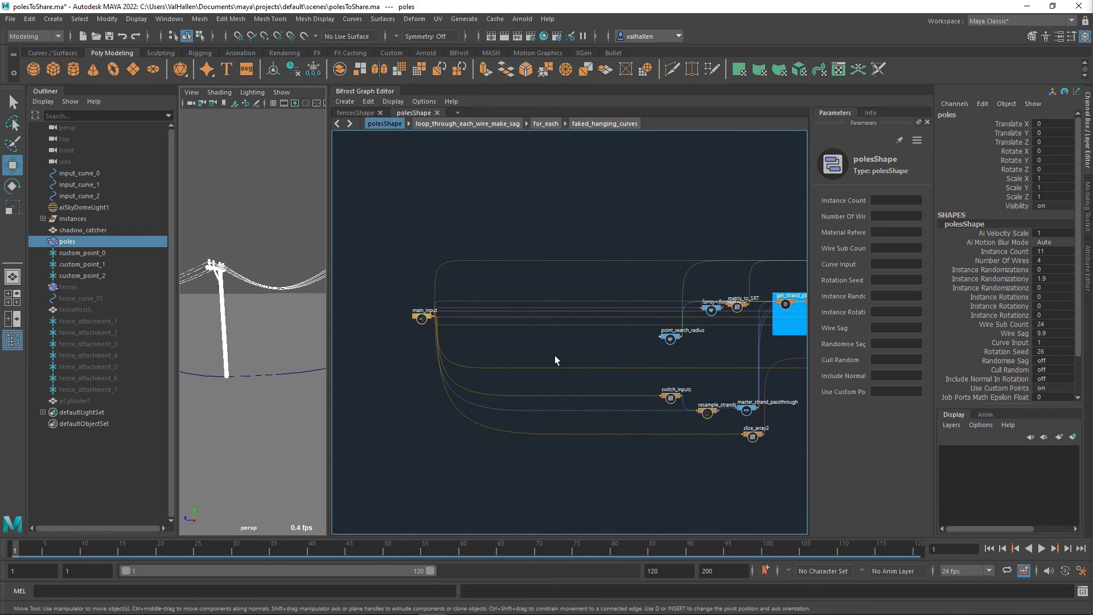
alt+middle_drag(680, 364, 596, 363)
drag(584, 341, 530, 293)
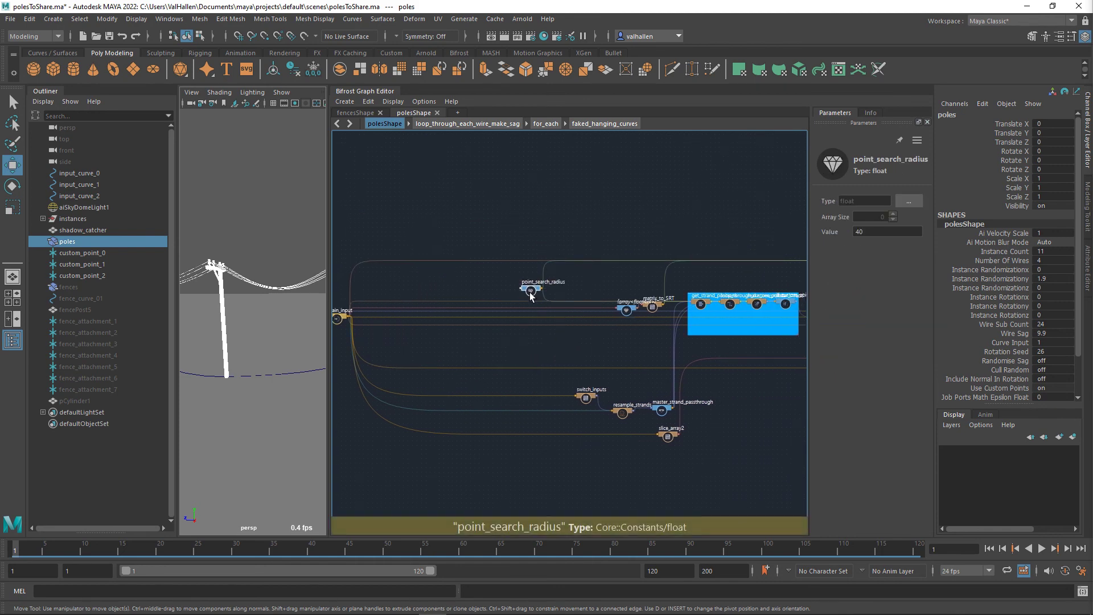
Step: Move matrix_to_SRT and the array<float4x4> value node up, above the wires leading into the blue custom points group
alt+middle_drag(523, 327, 576, 349)
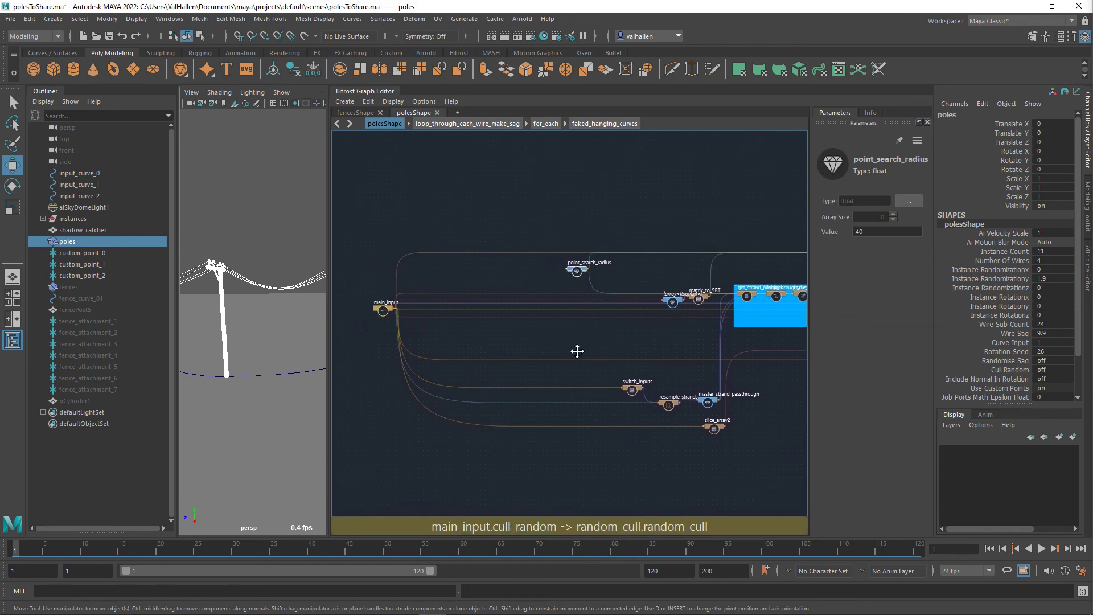
scroll(510, 343, up, 3)
alt+middle_drag(502, 337, 388, 351)
scroll(579, 346, down, 3)
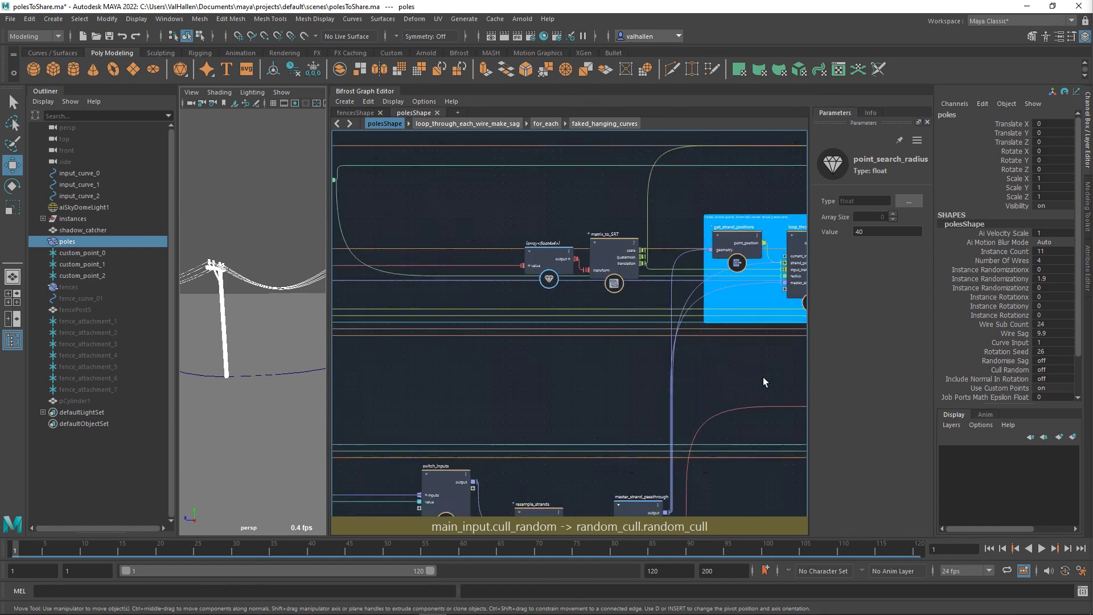
scroll(639, 420, up, 5)
drag(495, 324, 495, 255)
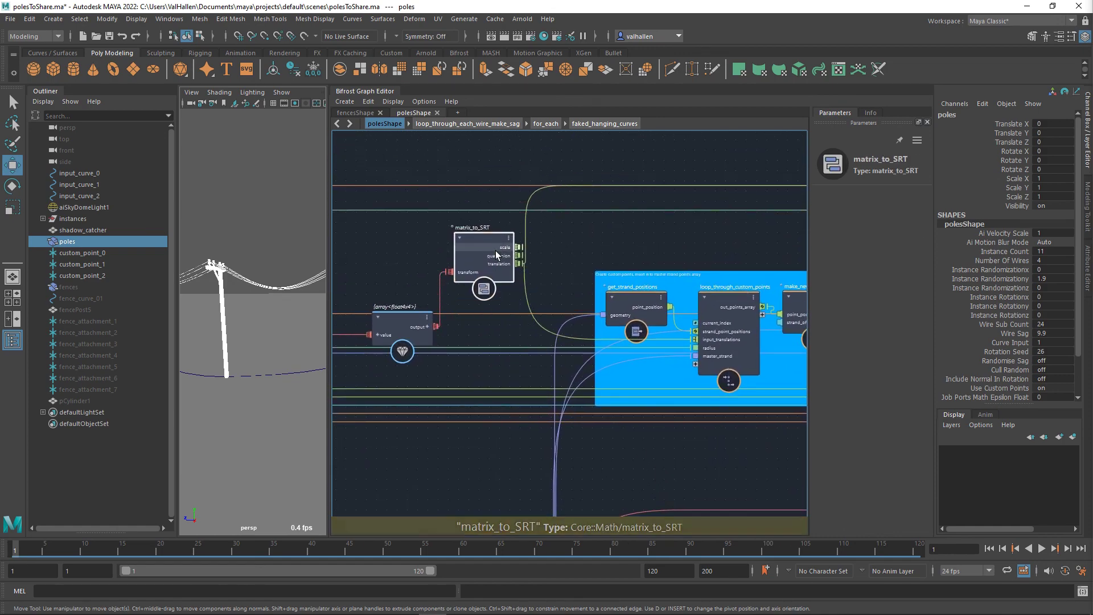
drag(408, 333, 408, 276)
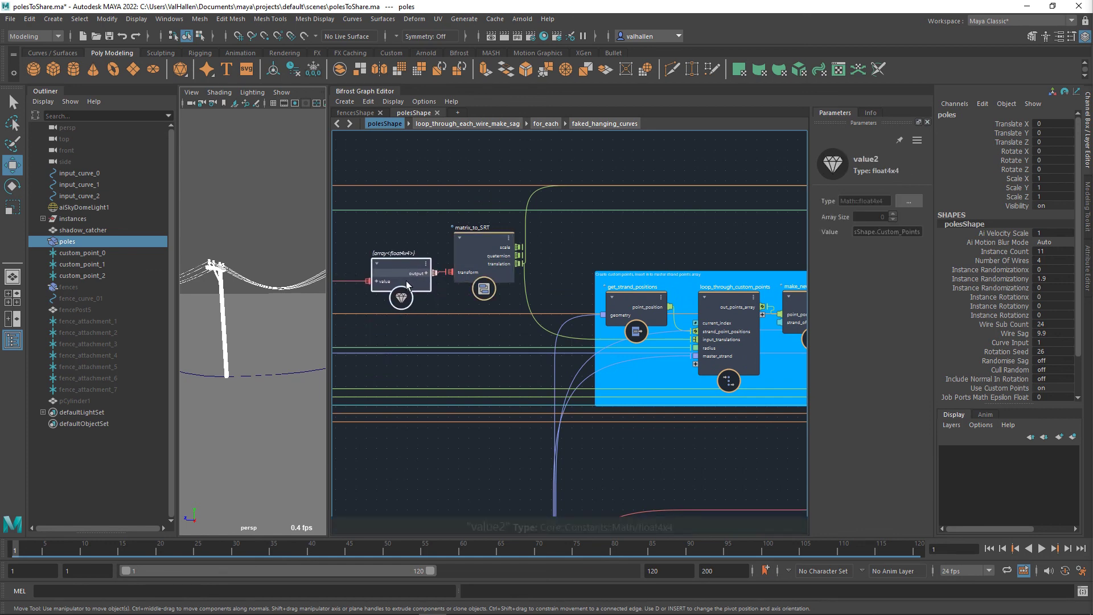
Step: Review the overall polesShape graph from the blue custom points group through the rotation, wire and material groups to output1
scroll(408, 277, down, 2)
alt+middle_drag(797, 431, 538, 405)
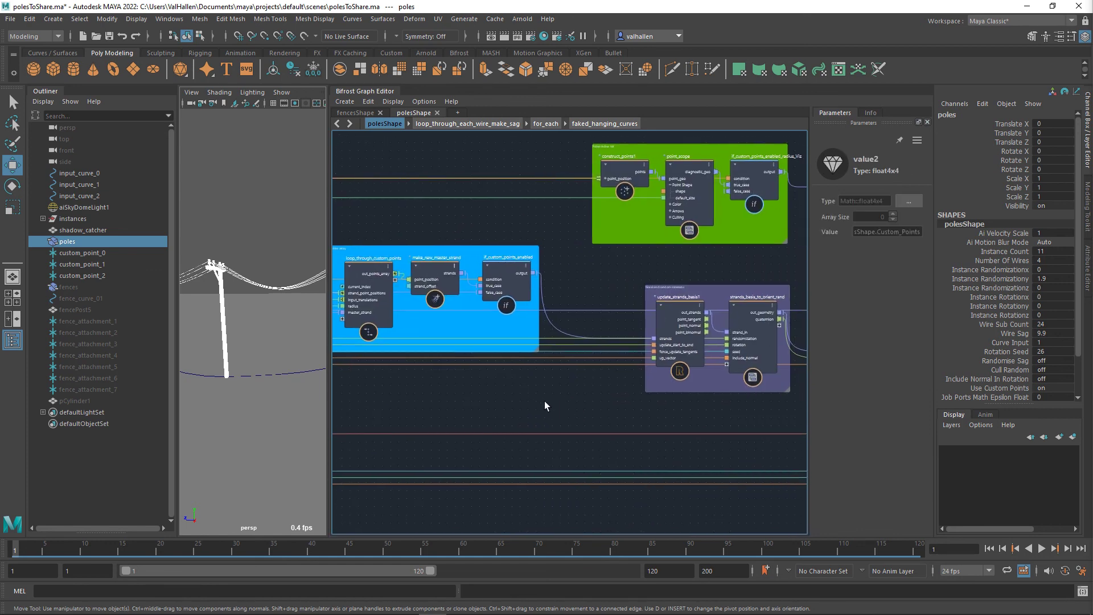
scroll(535, 395, down, 5)
scroll(508, 397, up, 2)
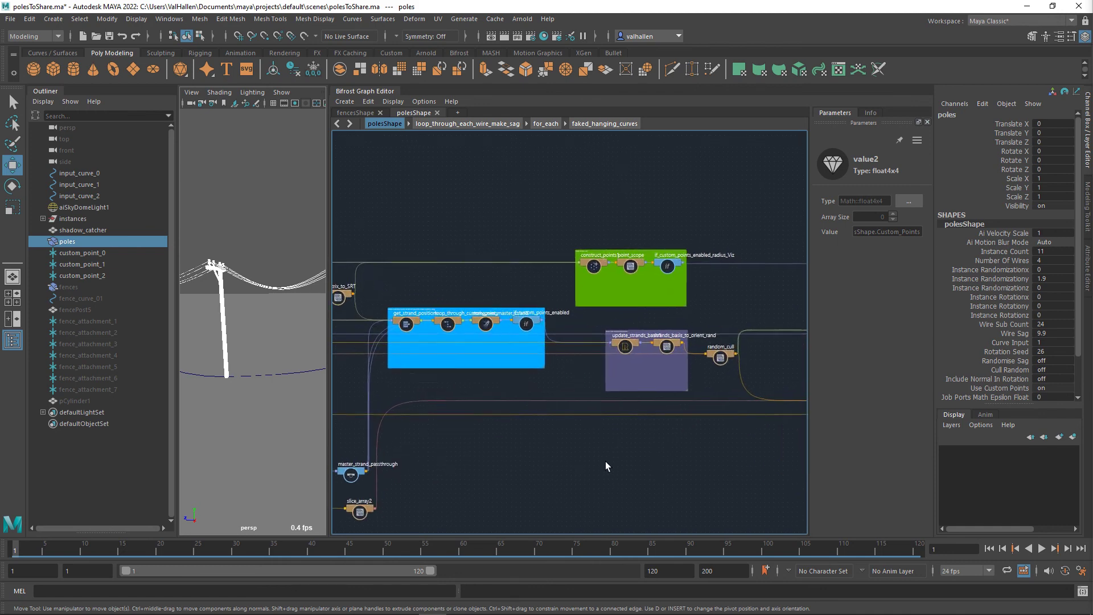
alt+middle_drag(669, 475, 509, 459)
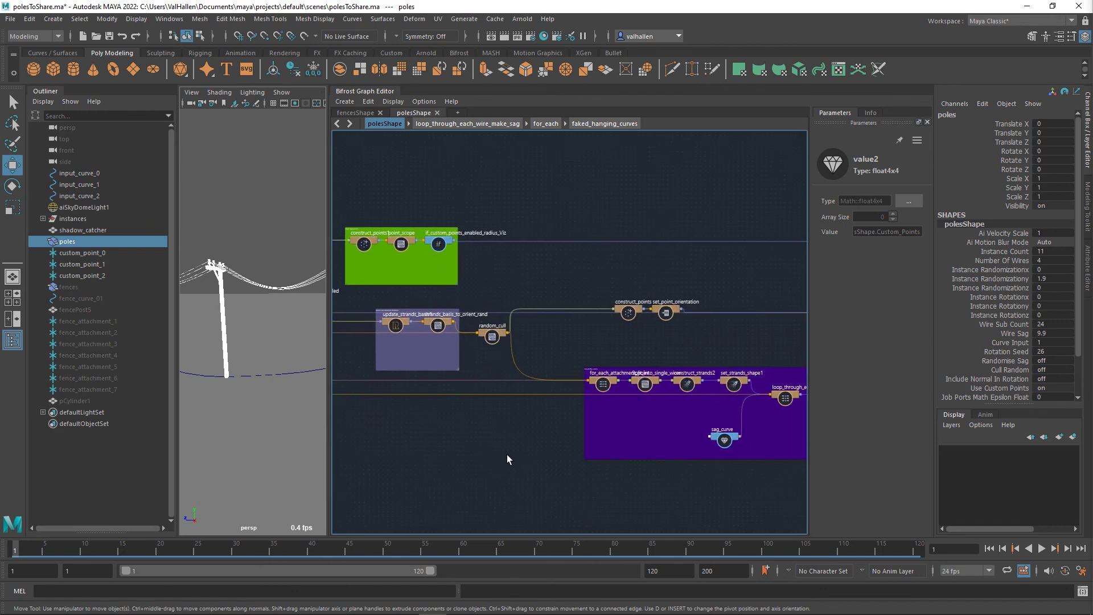
alt+middle_drag(551, 453, 380, 441)
mouse_move(621, 492)
alt+middle_down()
mouse_move(414, 476)
mouse_move(472, 478)
alt+middle_up()
alt+middle_drag(684, 370, 714, 409)
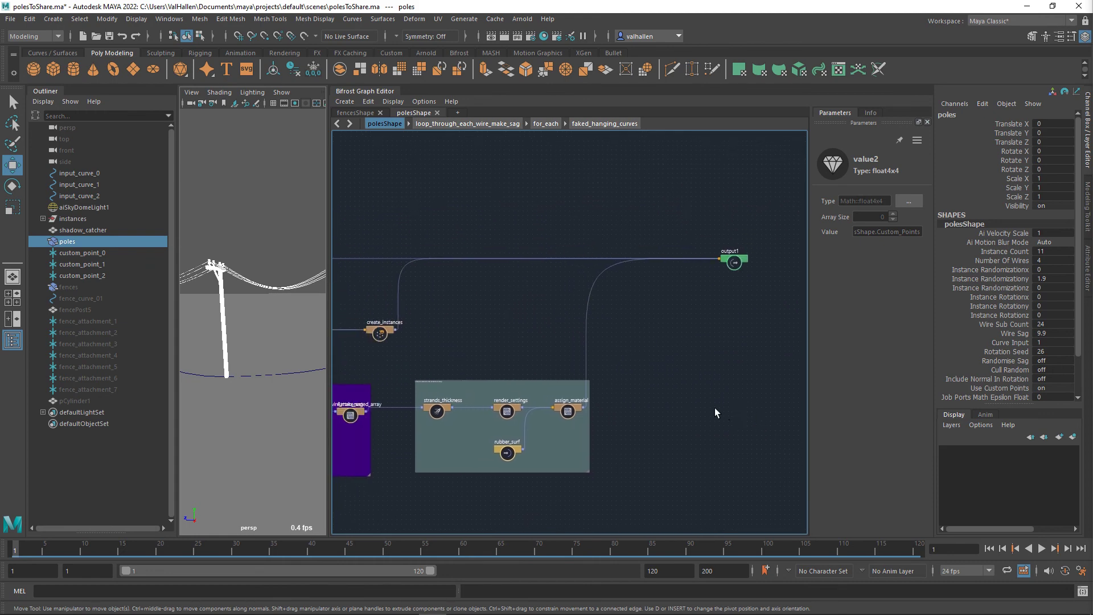